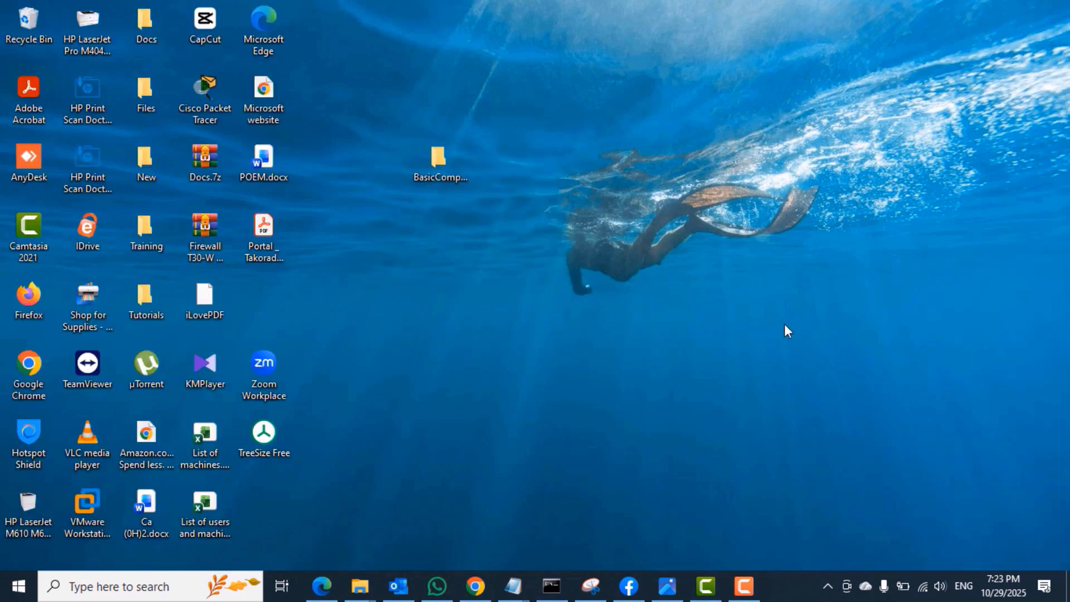
right_click(717, 296)
left_click(760, 346)
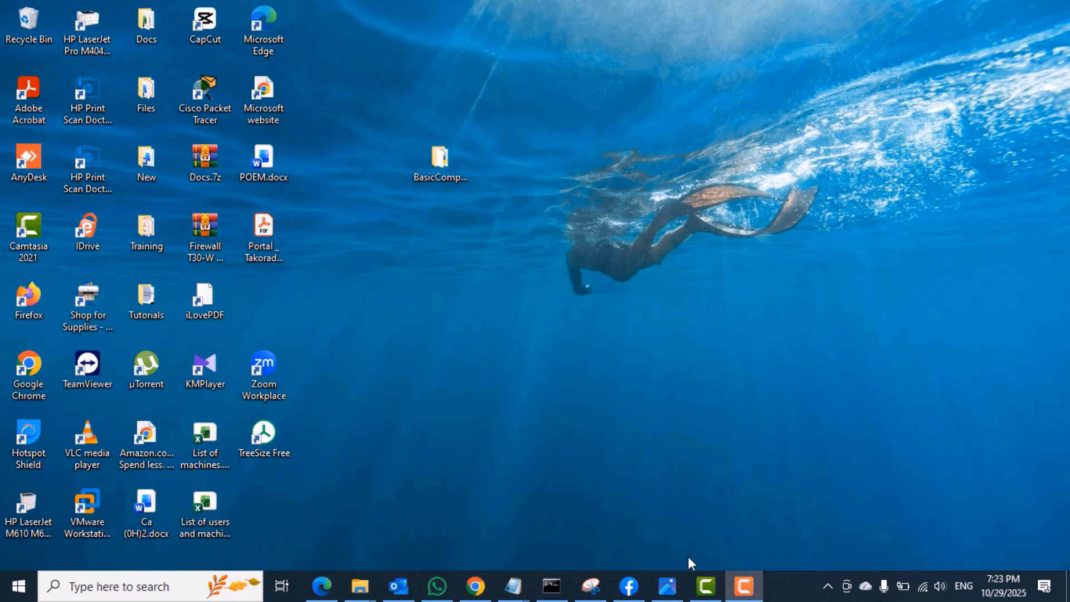
right_click(506, 123)
left_click(557, 172)
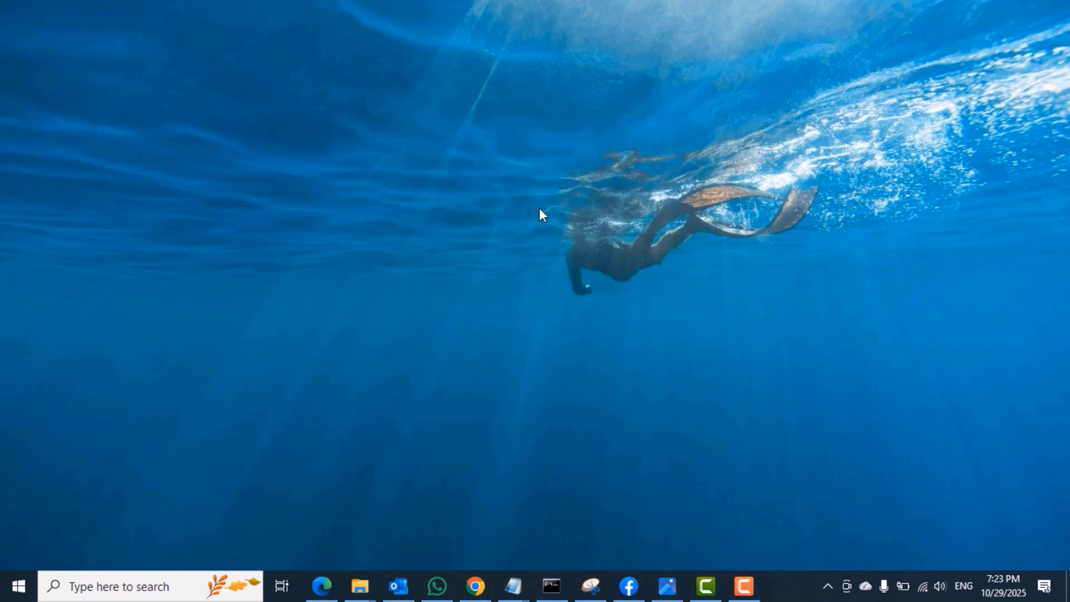
right_click(359, 135)
left_click(407, 181)
right_click(717, 296)
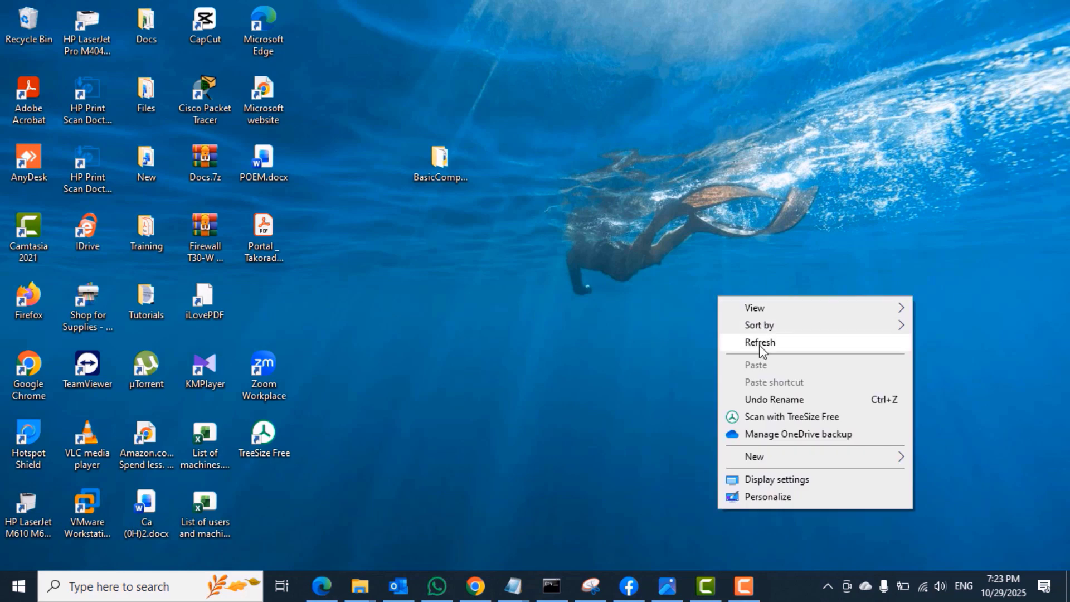
left_click(760, 346)
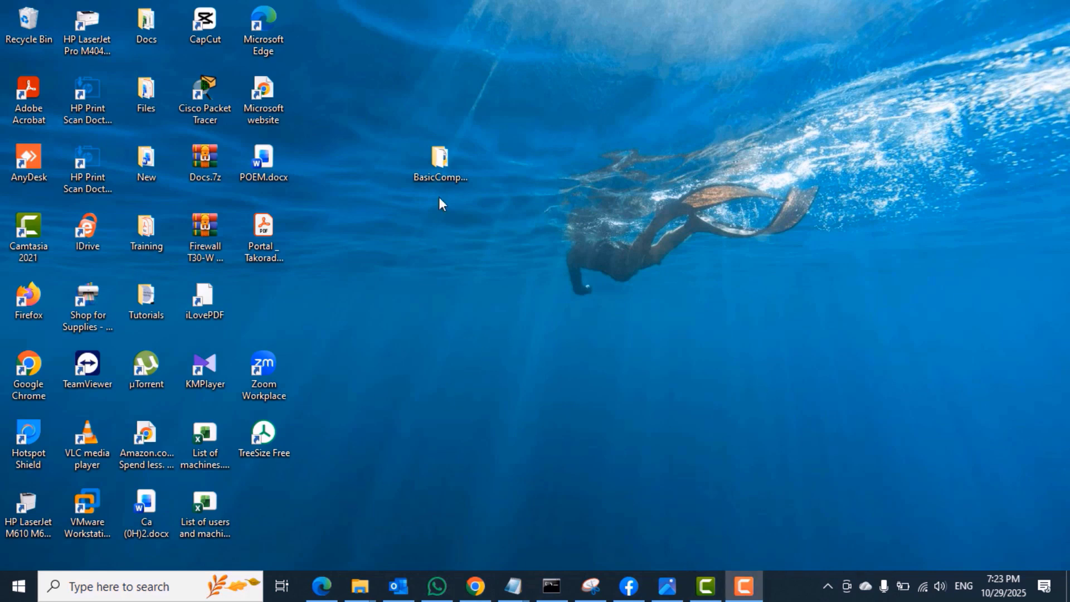
right_click(506, 125)
left_click(558, 168)
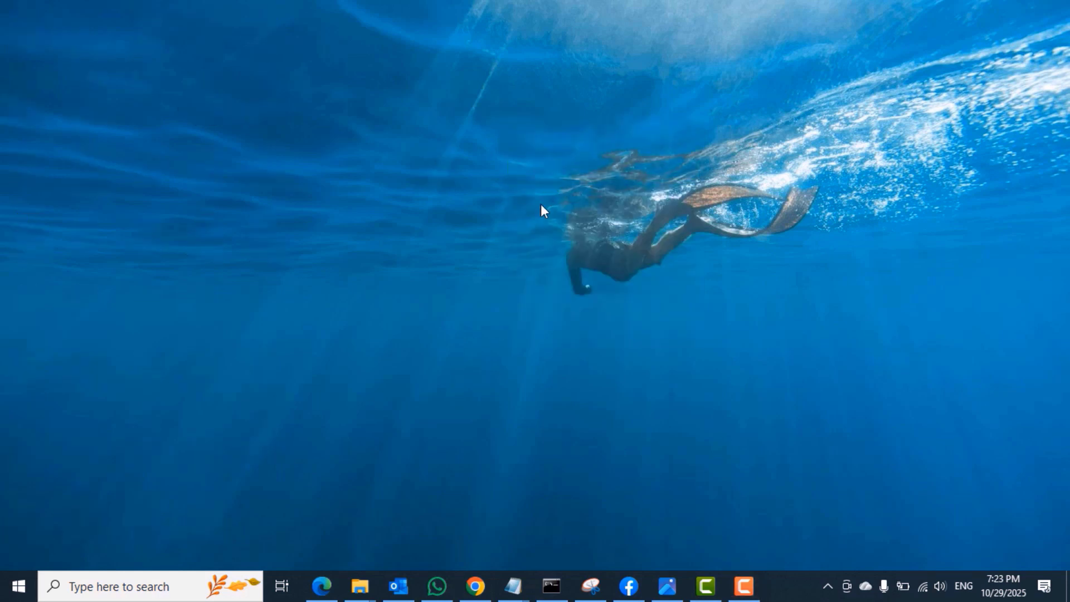
right_click(359, 134)
left_click(405, 182)
right_click(718, 302)
left_click(757, 344)
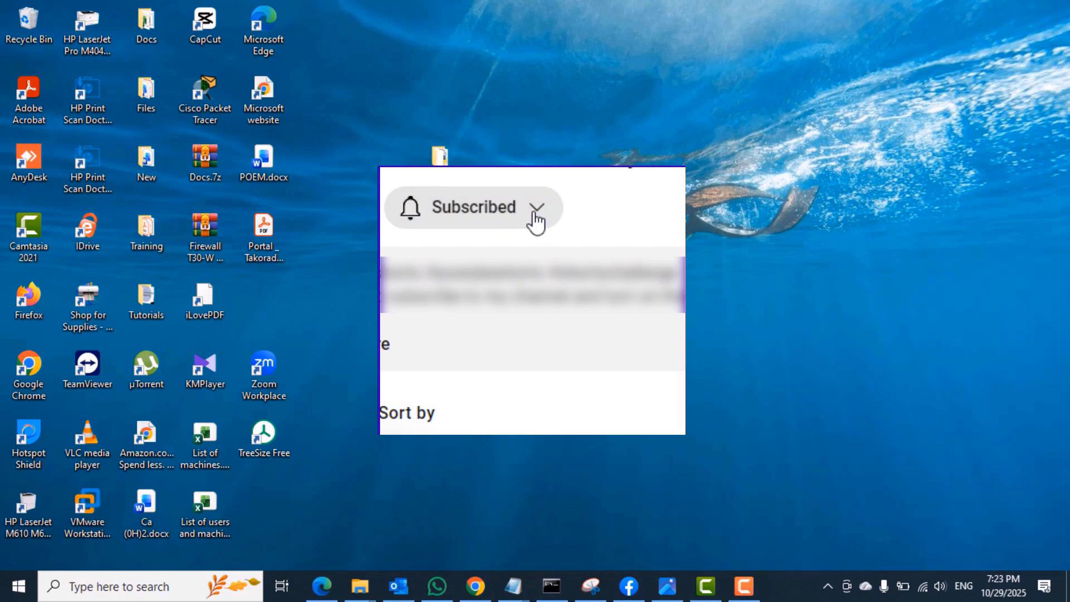
Step: Switch to Microsoft Edge and open the website canva.com
left_click(318, 591)
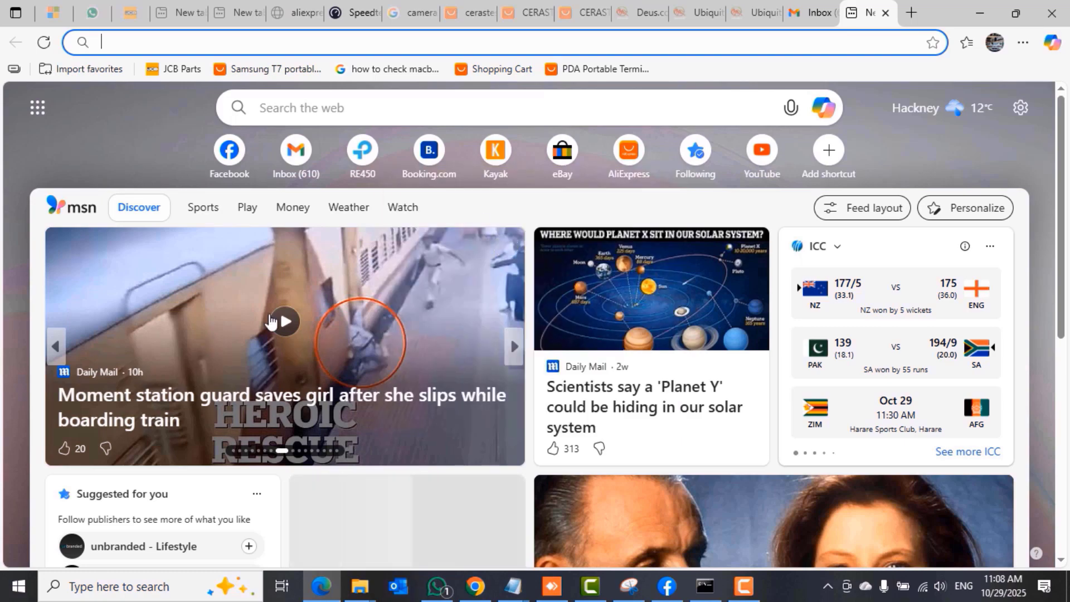
type("canva.com")
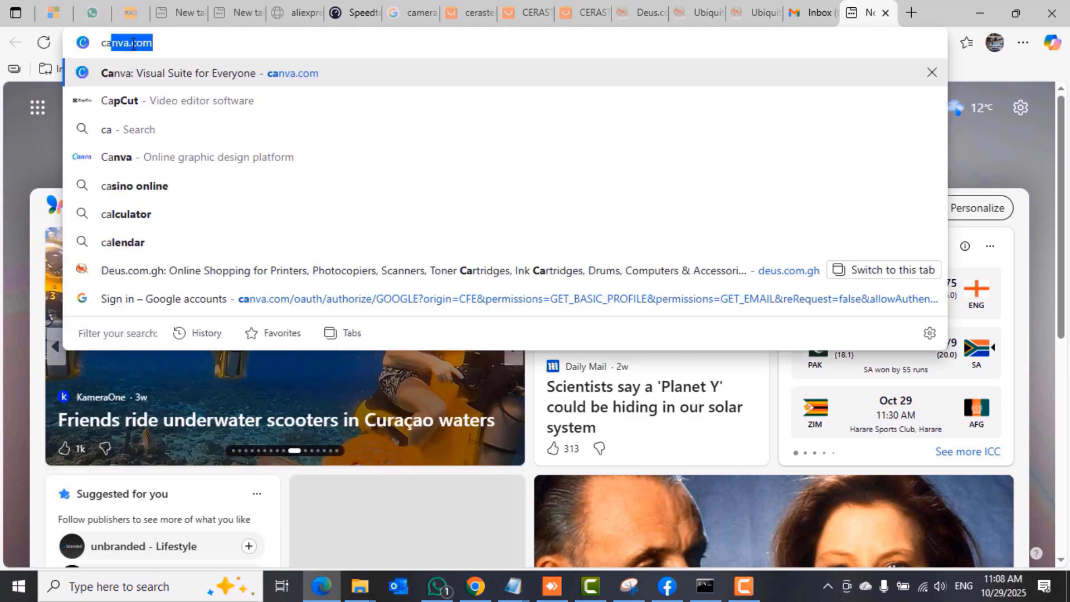
key("Right")
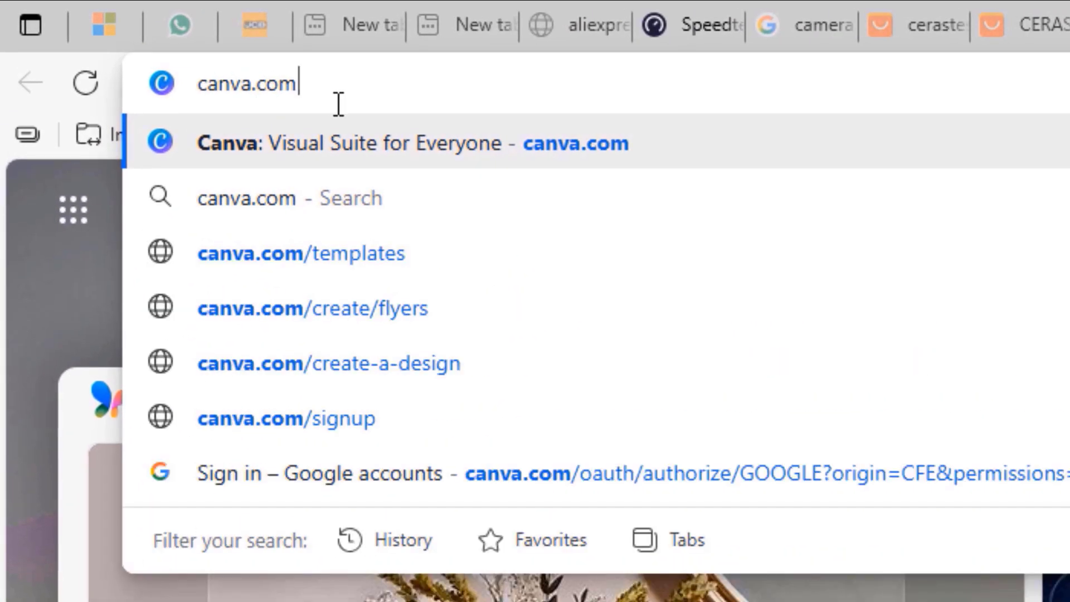
key("Return")
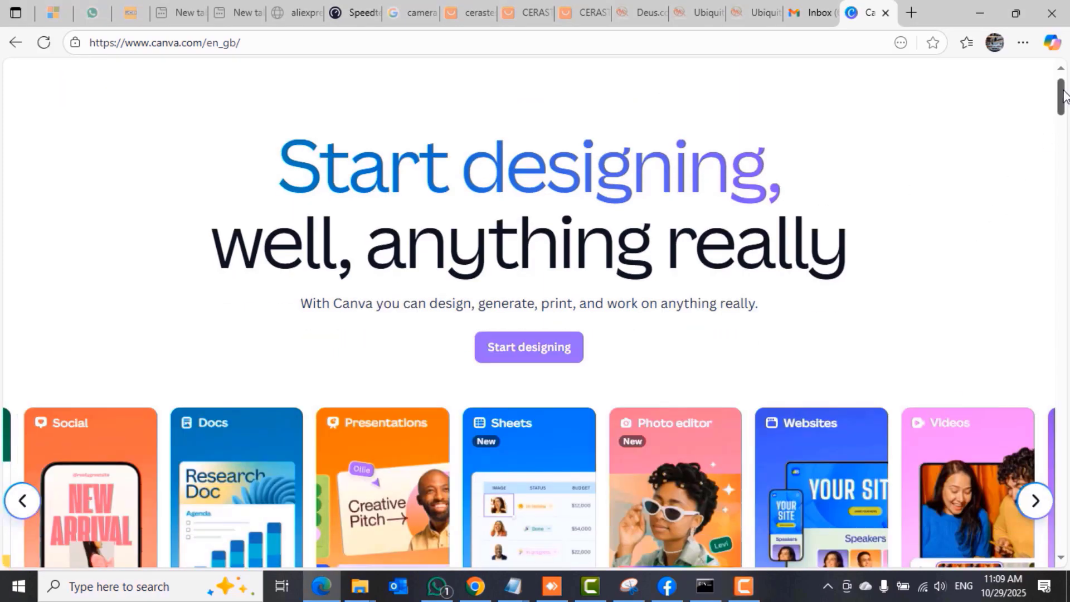
Step: Start designing from the Canva homepage and sign in with the chosen Google account, allowing Canva to access its profile information
left_click_drag(1061, 90, 1057, 109)
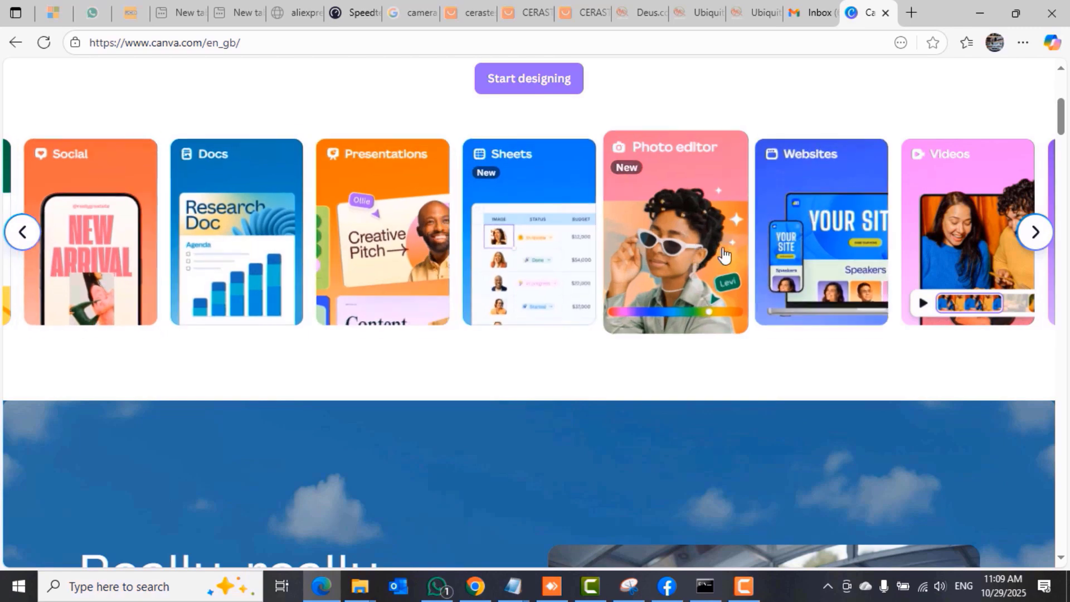
left_click(1033, 239)
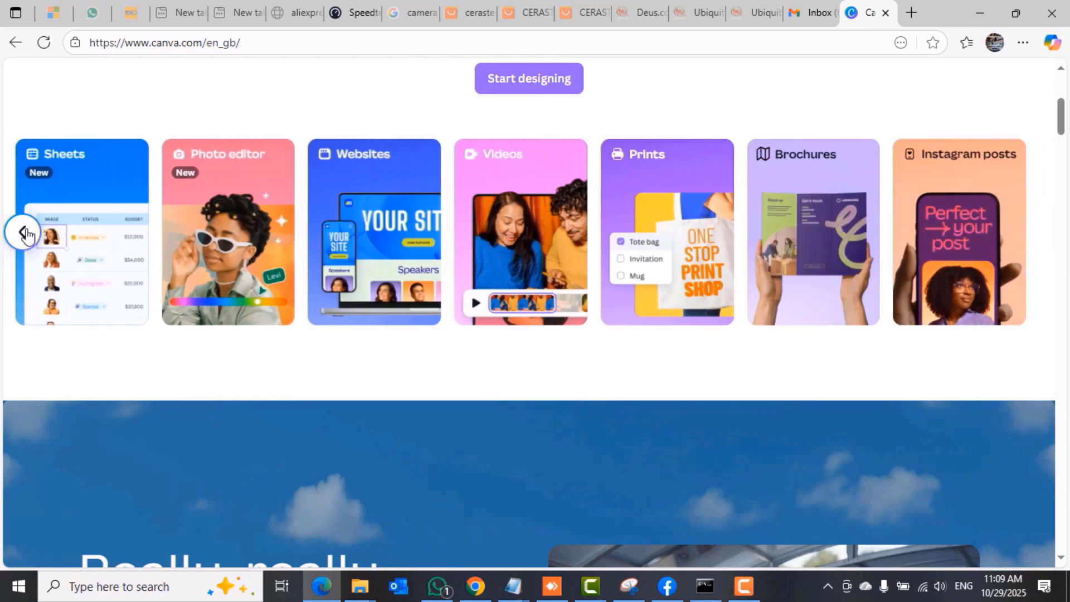
left_click(23, 233)
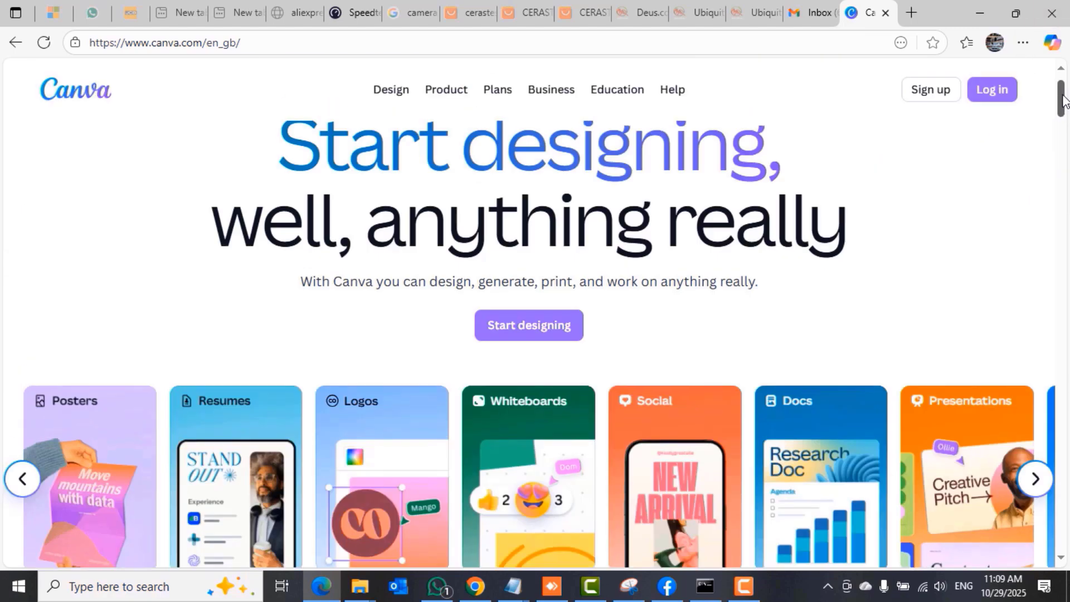
left_click_drag(1062, 114, 1064, 91)
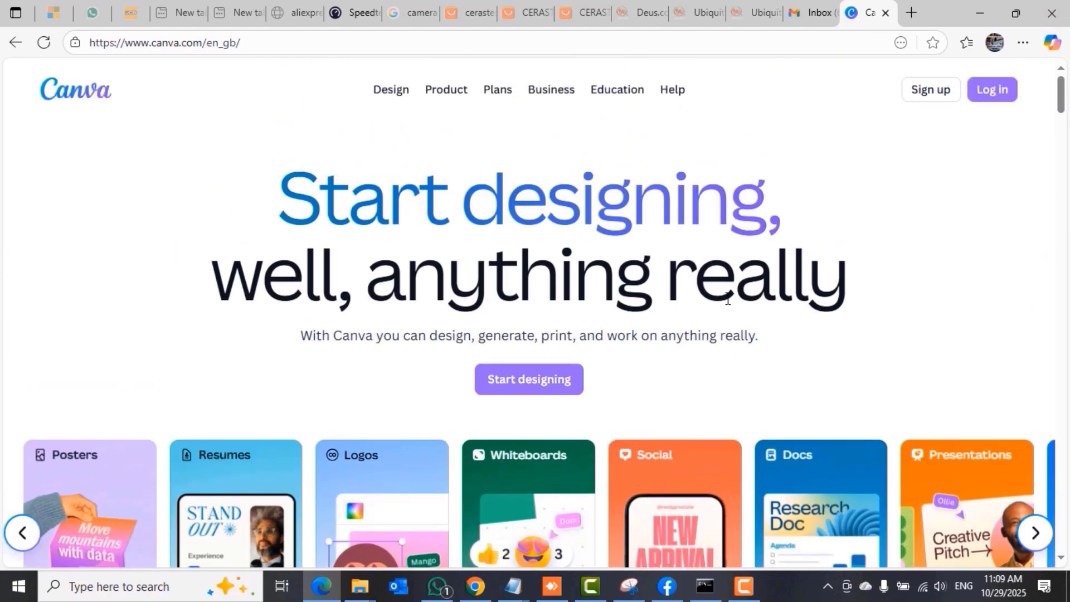
left_click(517, 391)
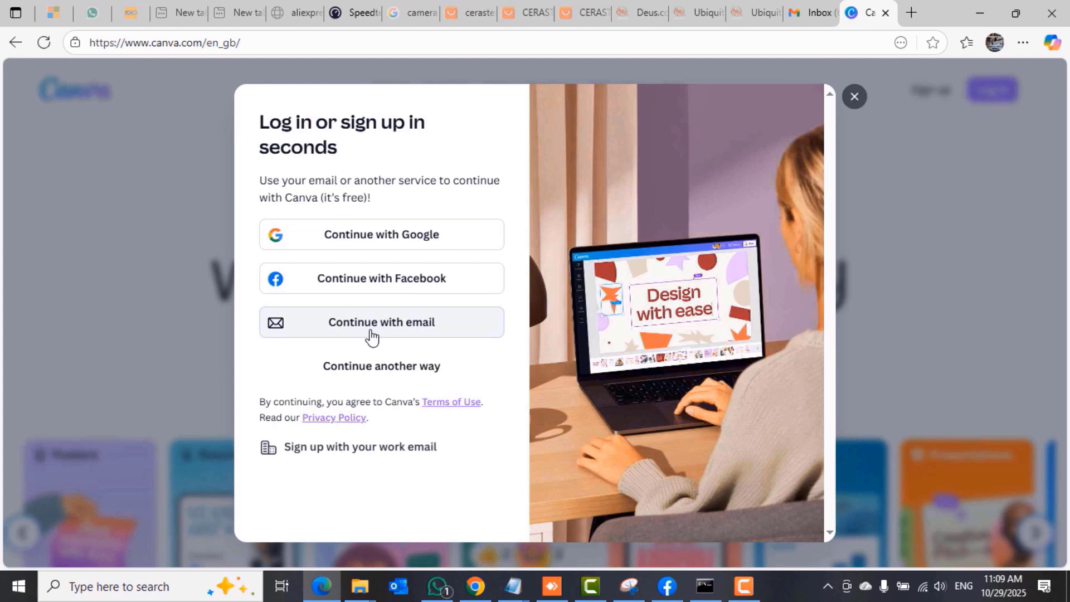
left_click(391, 238)
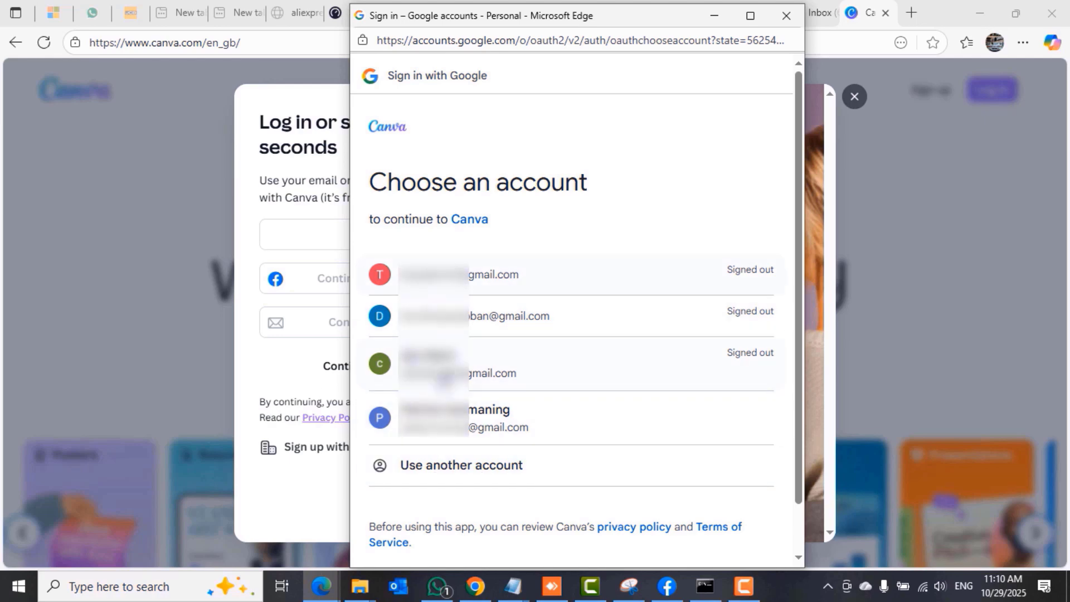
left_click(471, 426)
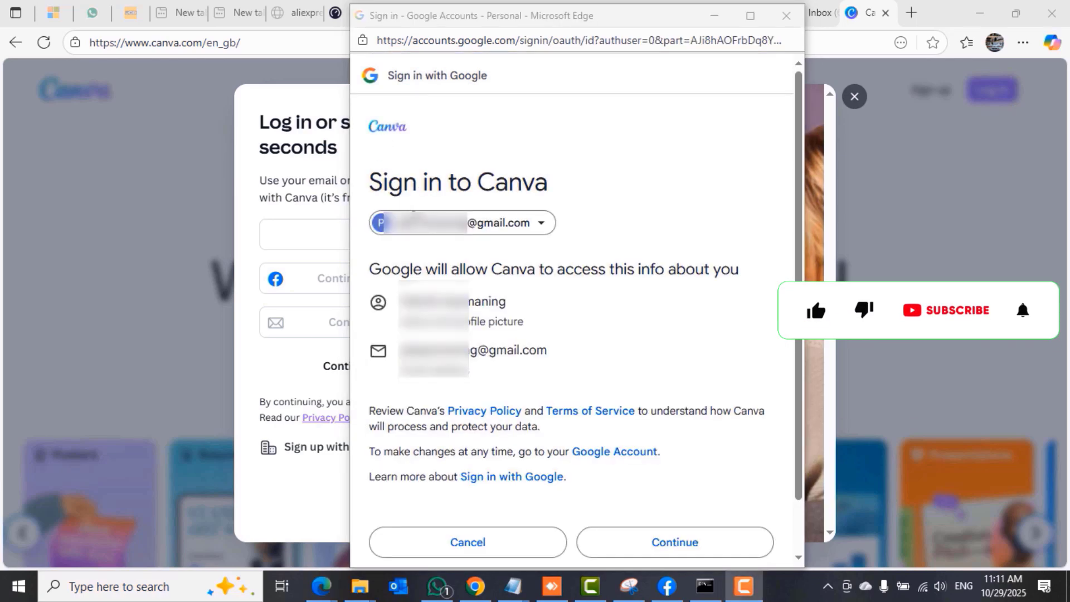
left_click(628, 547)
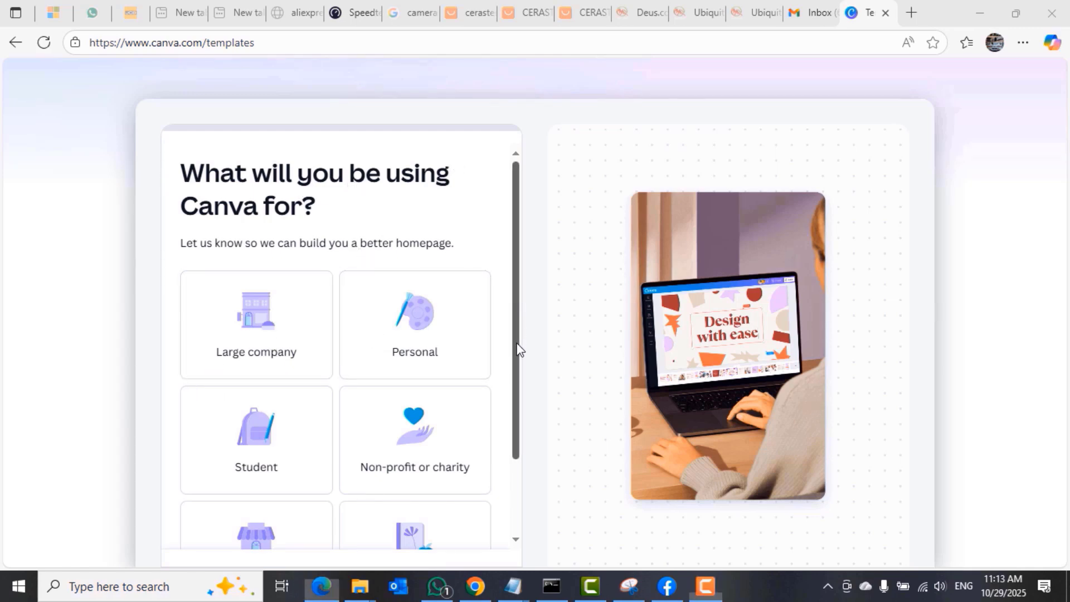
Step: Choose Personal as what Canva will be used for
left_click_drag(516, 346, 534, 468)
scroll(527, 339, "up", 2)
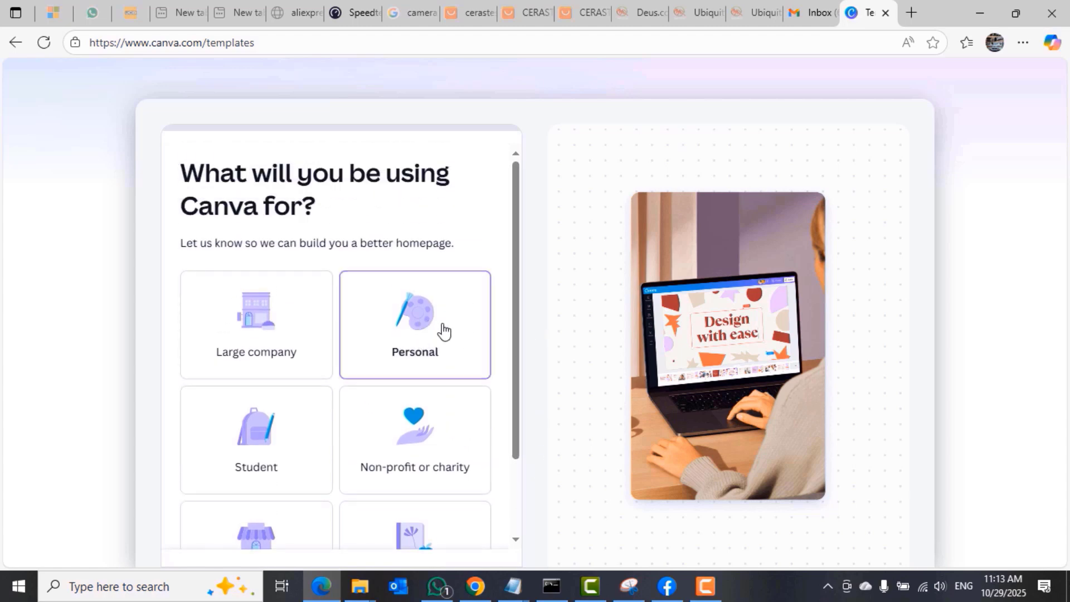
left_click(440, 334)
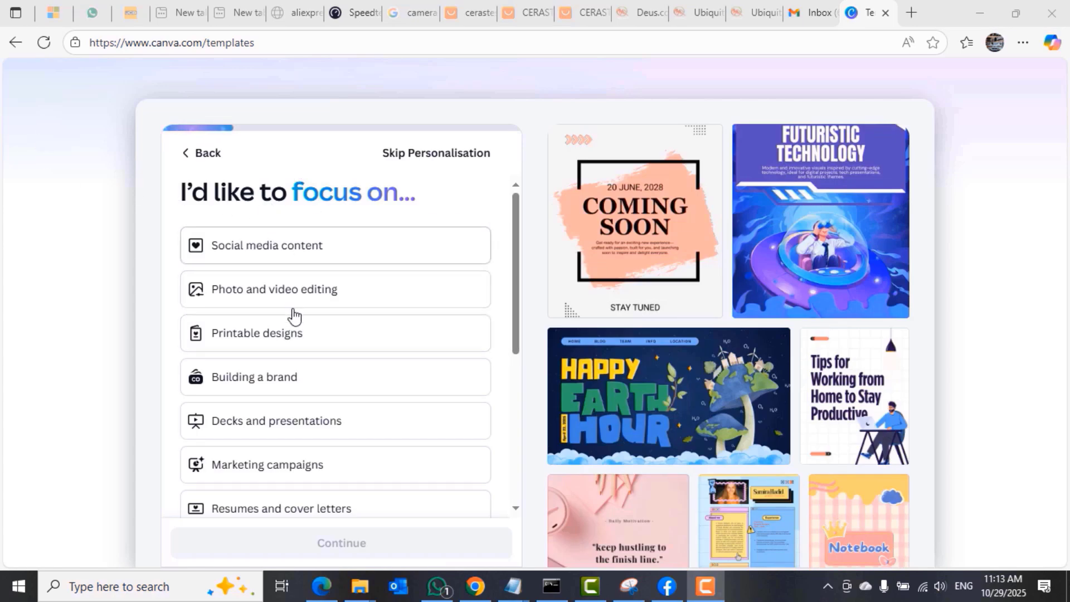
Step: Skip the remaining onboarding pages: personalisation, the Canva Pro free trial and the messaging preferences
left_click_drag(518, 282, 526, 256)
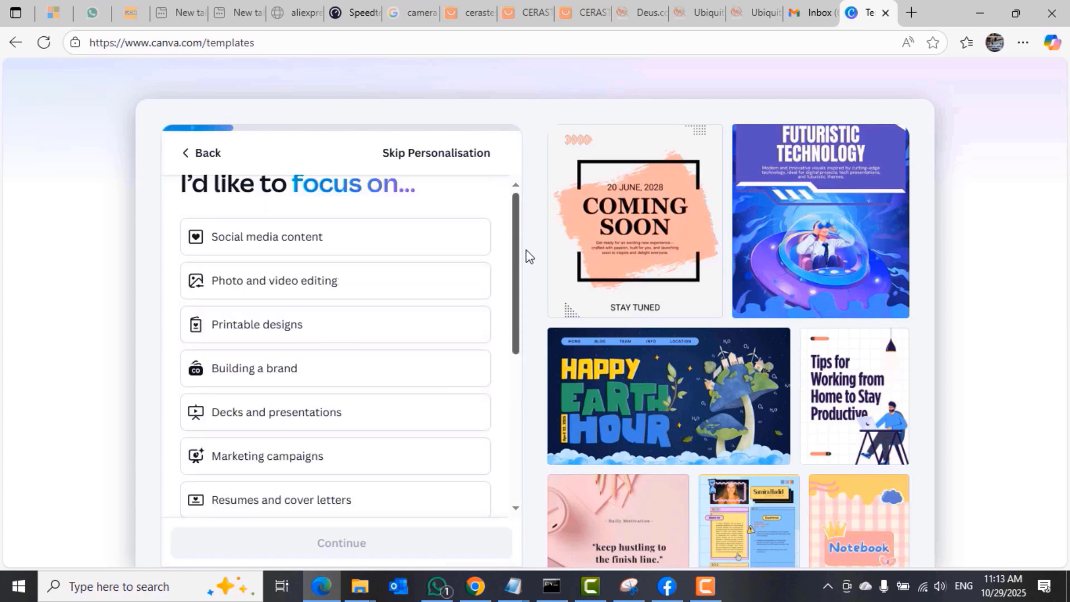
left_click(428, 156)
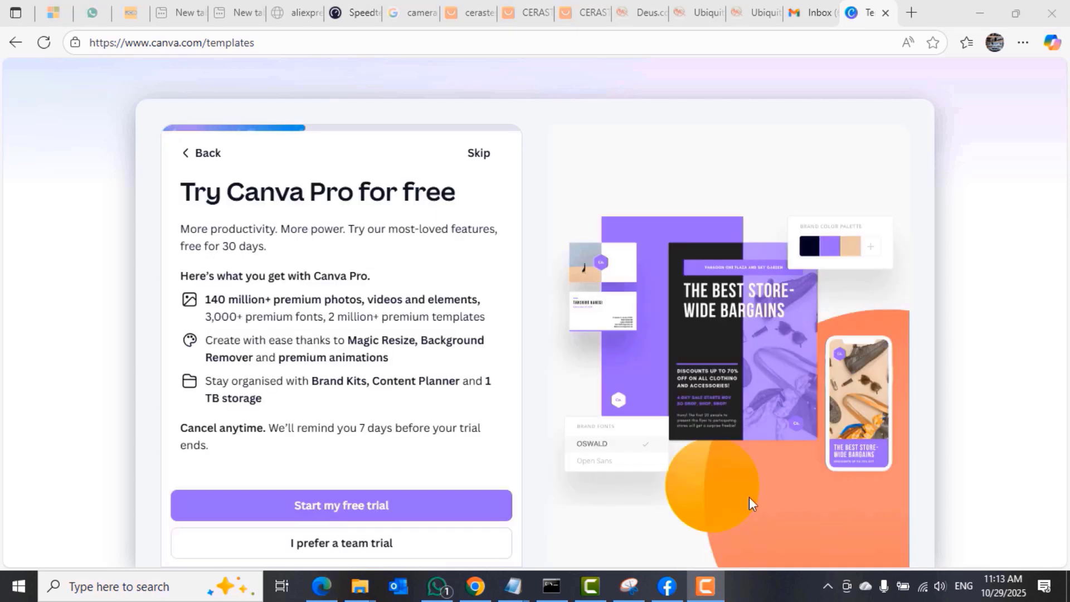
left_click(479, 153)
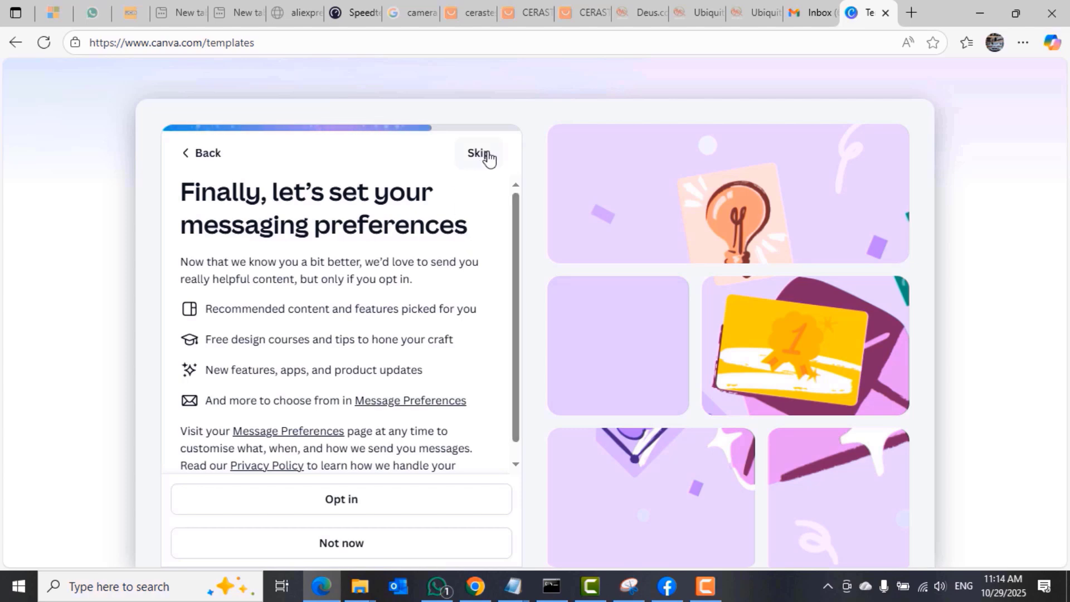
scroll(519, 303, "down", 1)
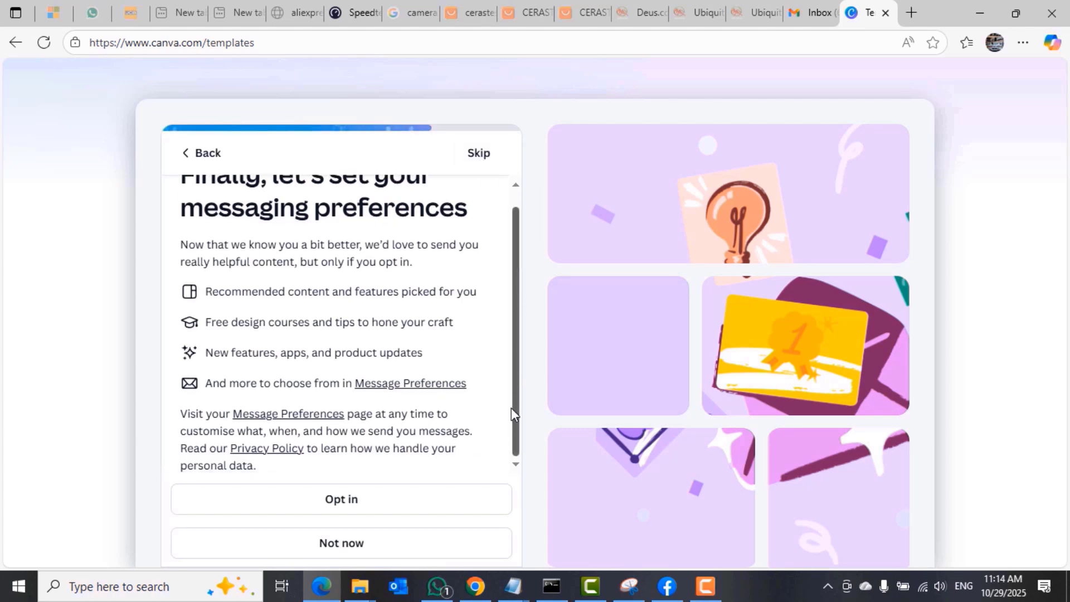
left_click(483, 166)
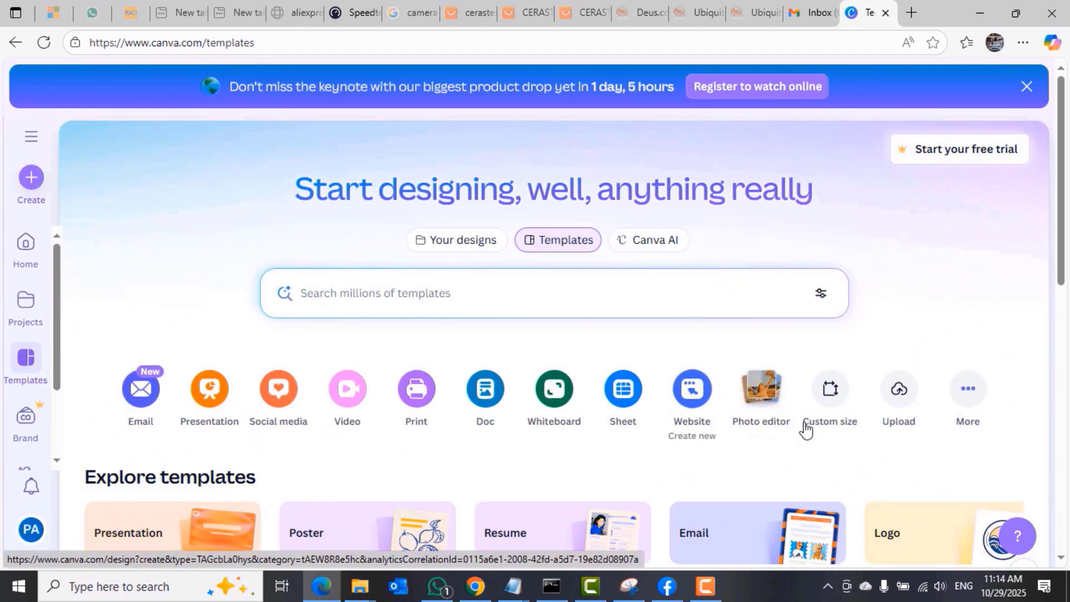
left_click_drag(1061, 161, 1050, 205)
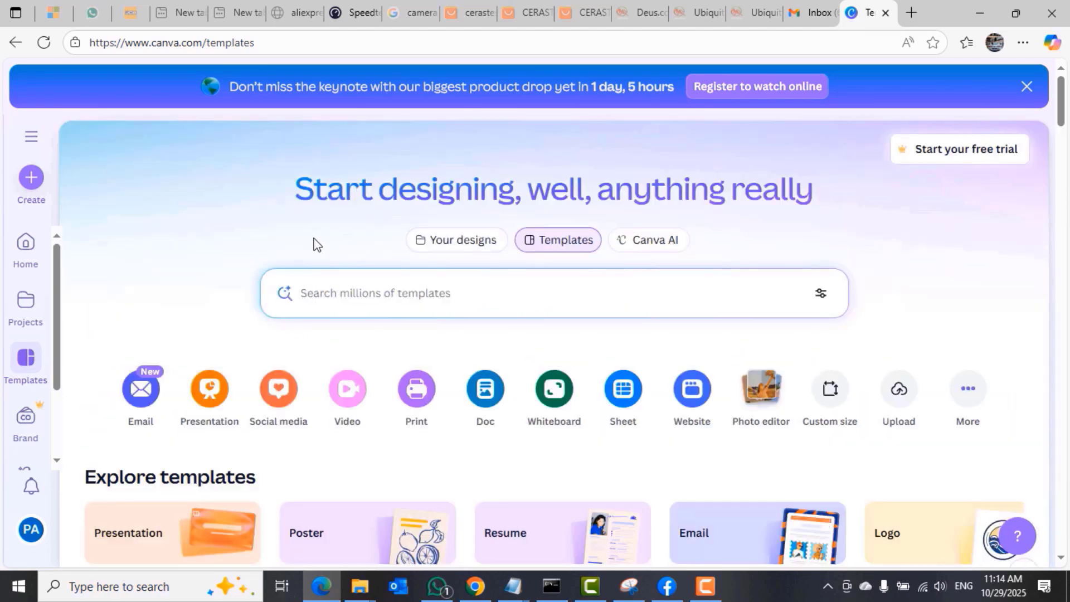
left_click(209, 397)
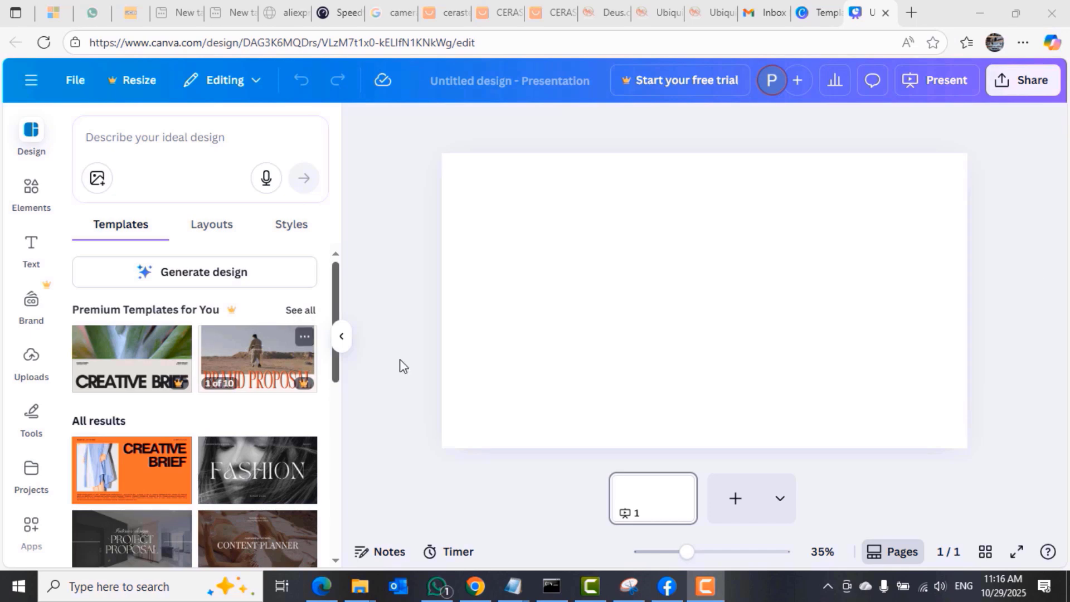
left_click(886, 12)
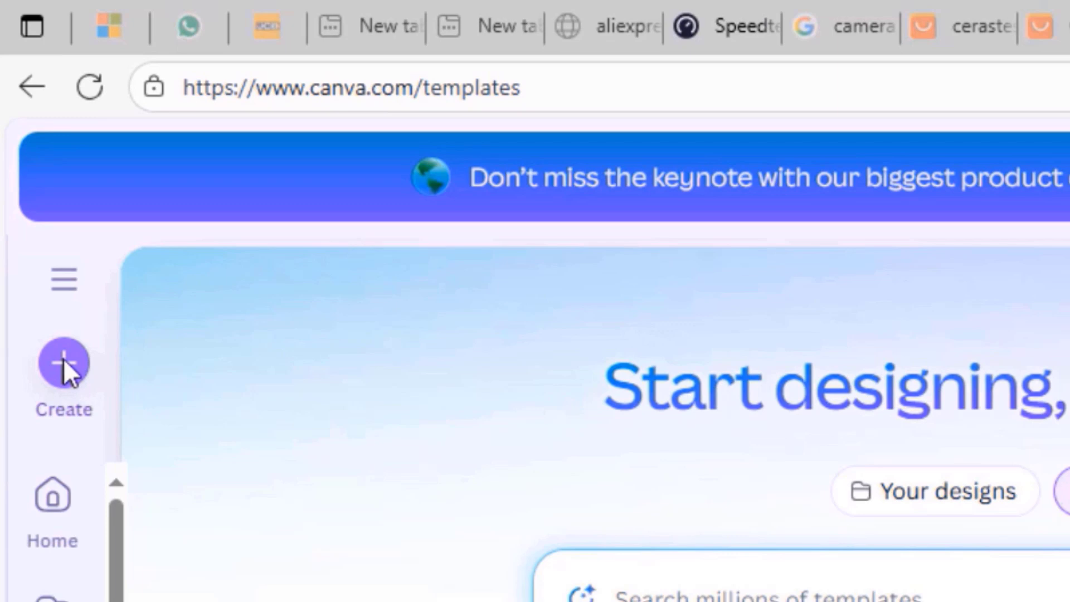
Step: Create a new blank Presentation (16:9) design from the presentation formats
left_click(66, 376)
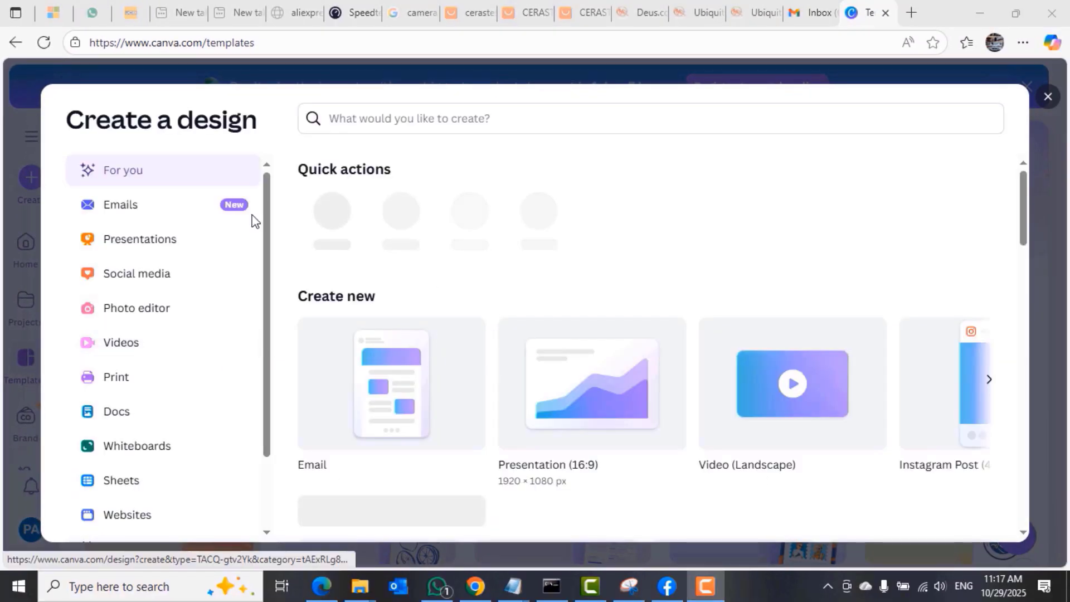
left_click(134, 245)
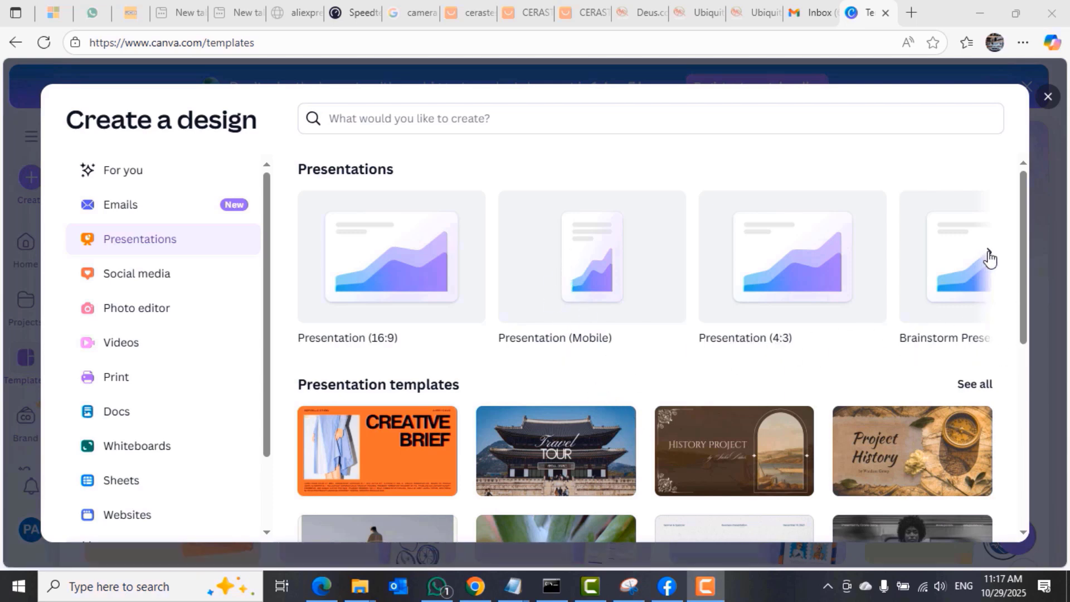
left_click(989, 255)
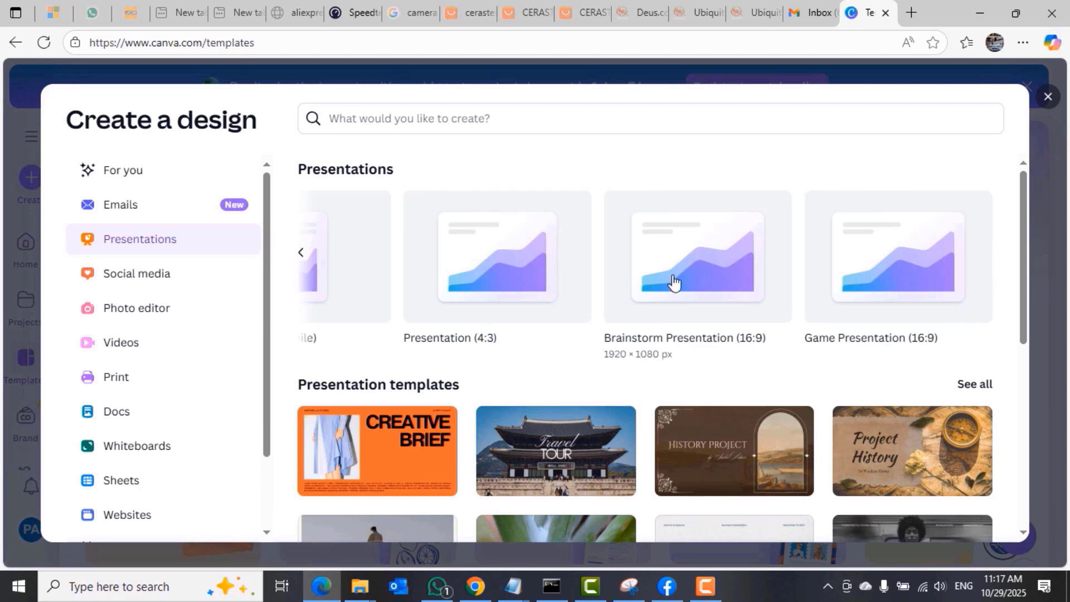
left_click(301, 252)
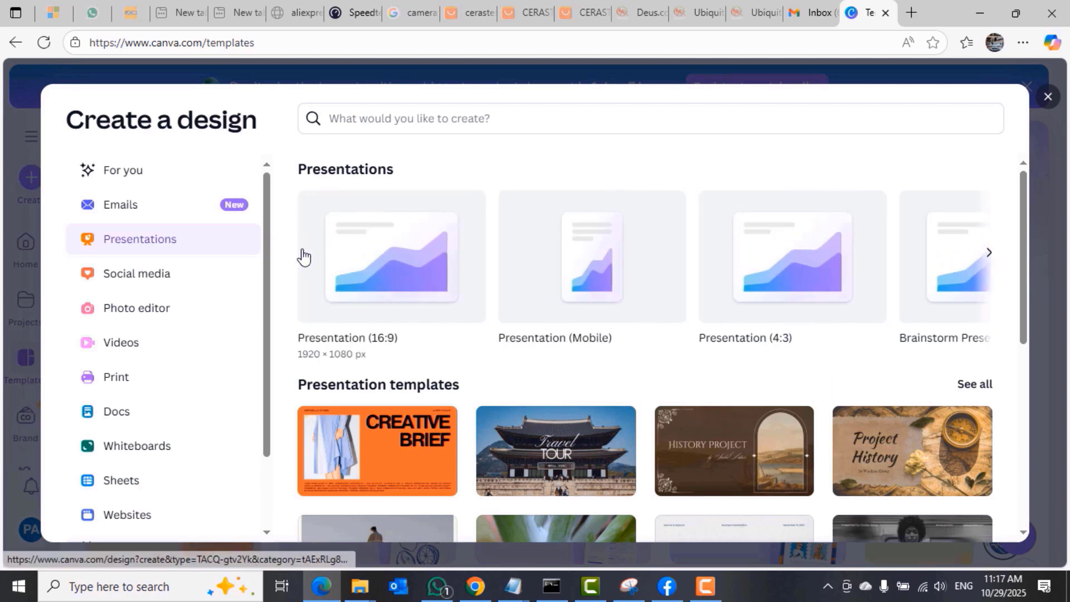
left_click(391, 264)
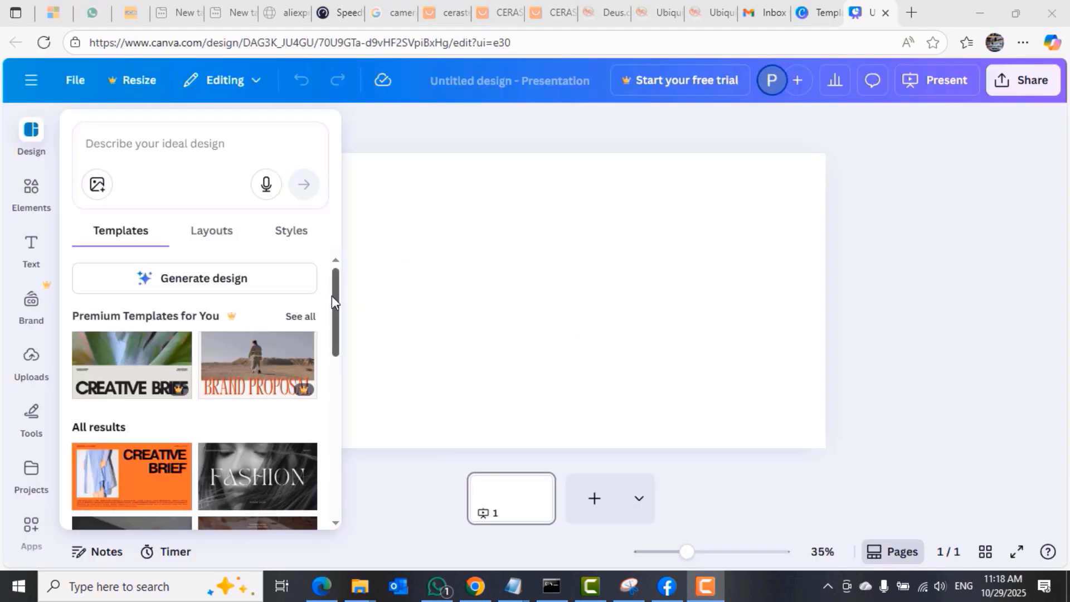
Step: Look through the premium templates and the full template list offered for the blank presentation
mouse_move(337, 301)
left_mouse_down()
mouse_move(330, 343)
mouse_move(334, 281)
left_mouse_up()
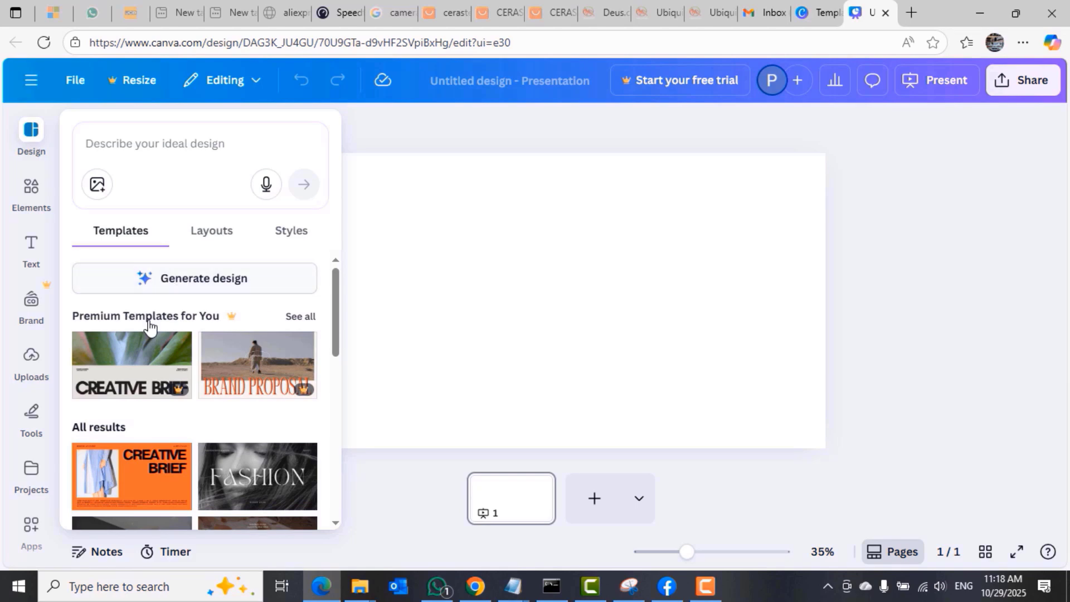
left_click_drag(335, 298, 336, 315)
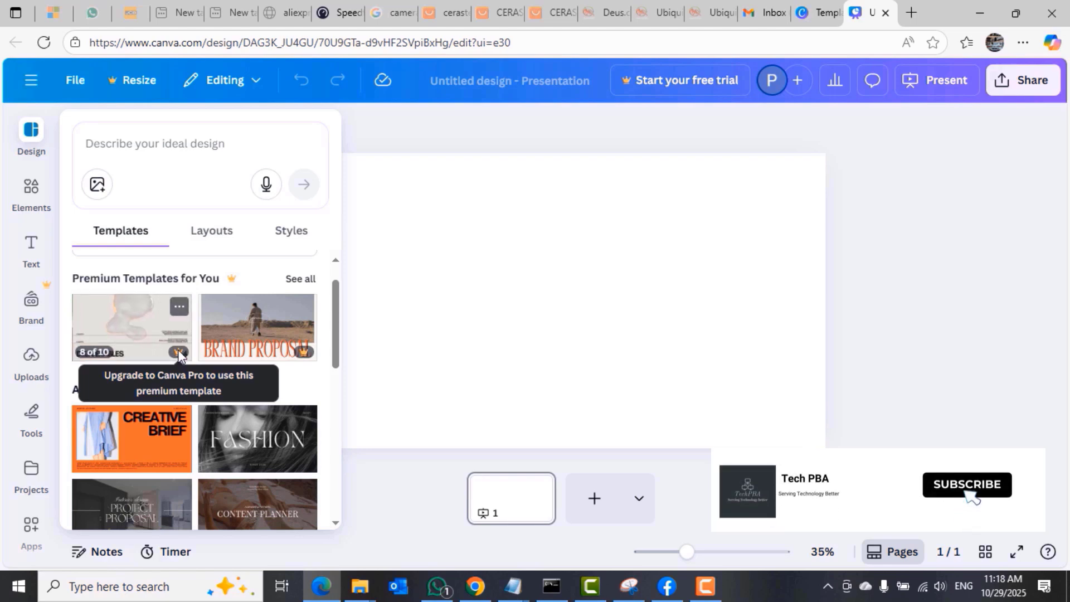
left_click_drag(333, 320, 328, 349)
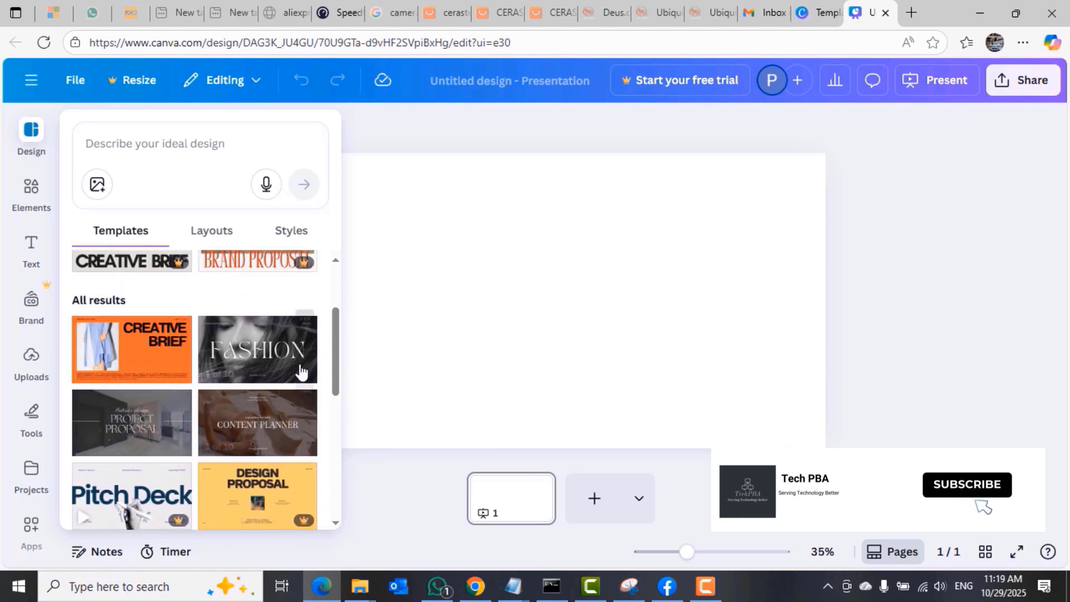
scroll(337, 349, "down", 1)
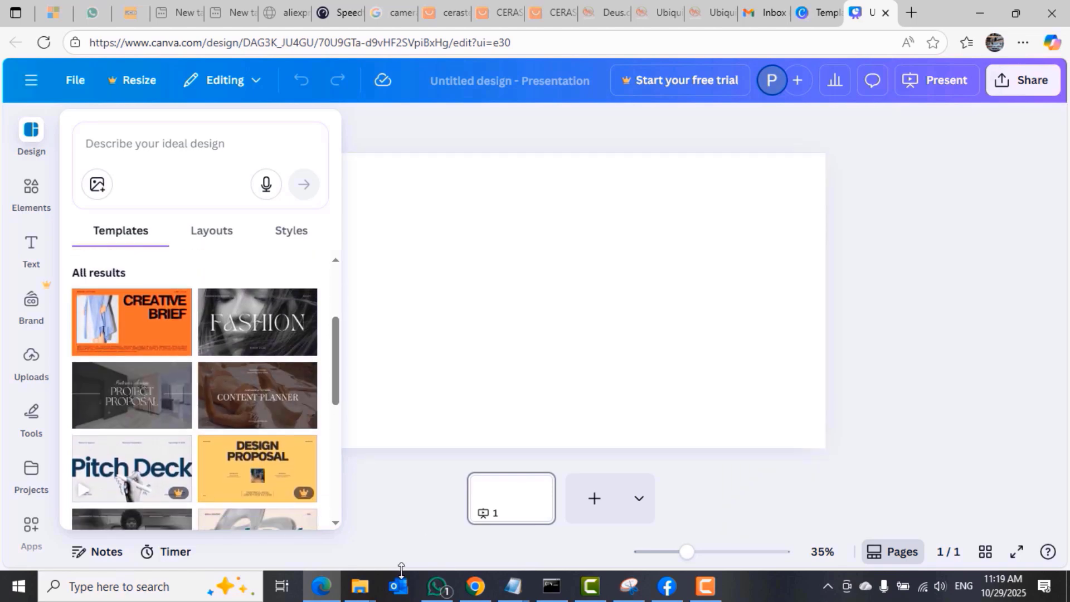
left_click_drag(337, 363, 328, 417)
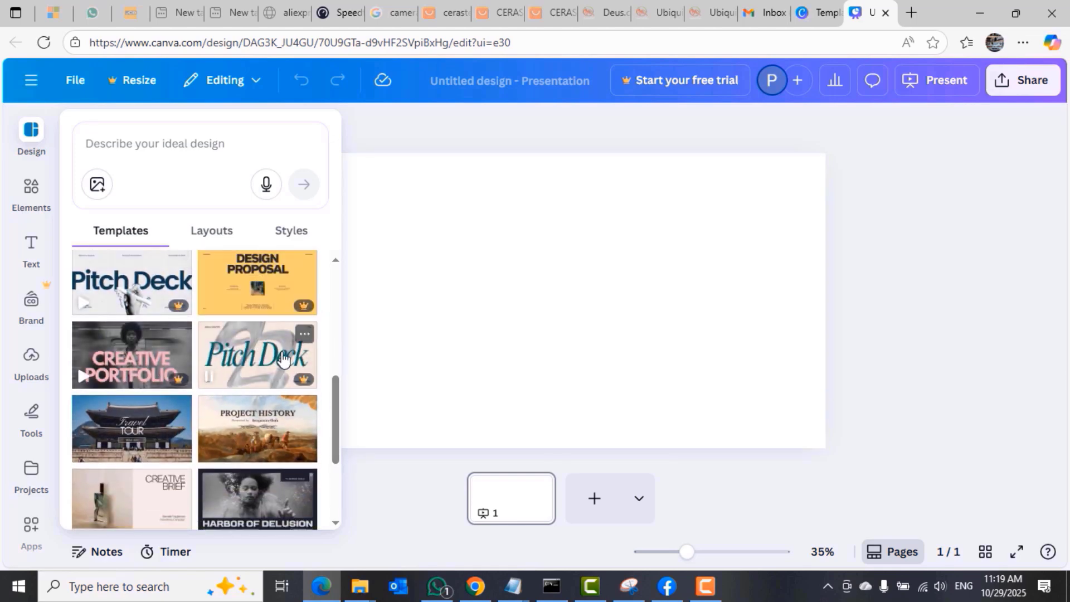
left_click_drag(337, 429, 333, 496)
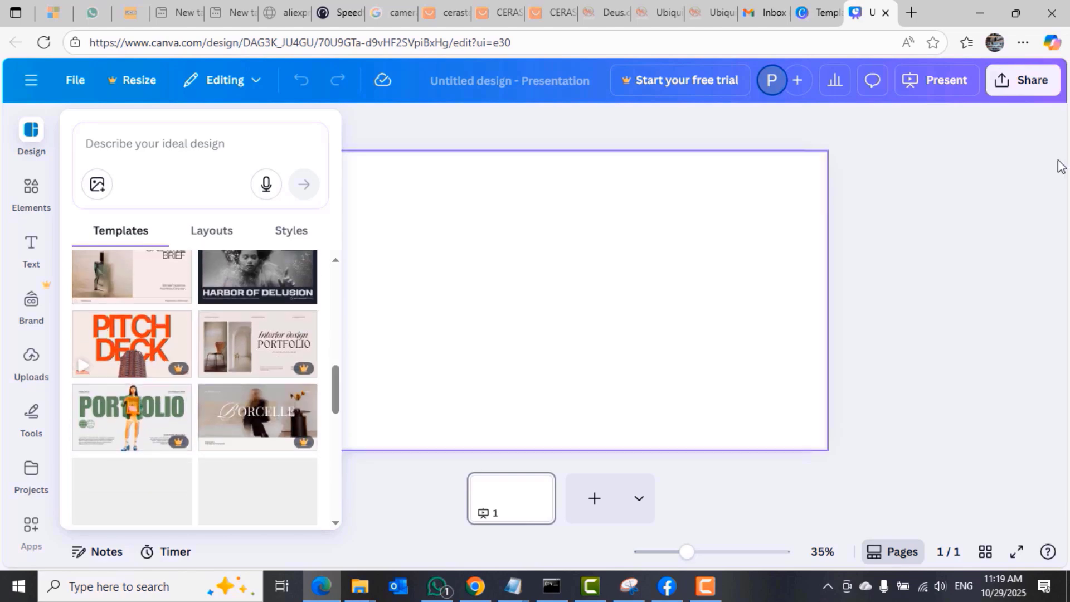
Step: Close the untitled presentation and browse the presentation templates in the Create a design window
left_click(886, 13)
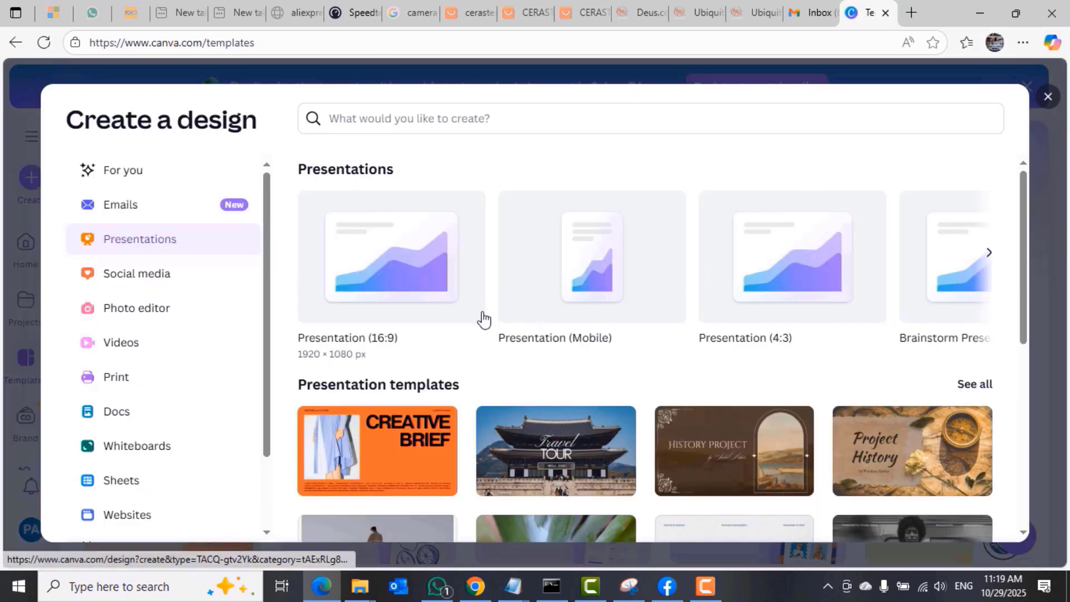
left_click_drag(1026, 251, 1026, 336)
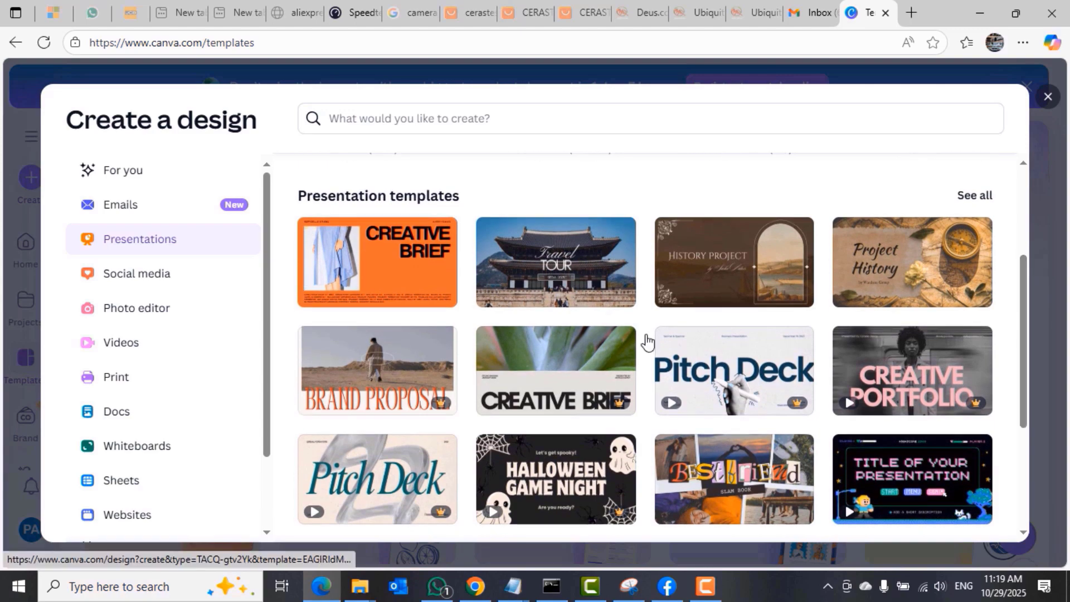
left_click_drag(1028, 332, 1024, 379)
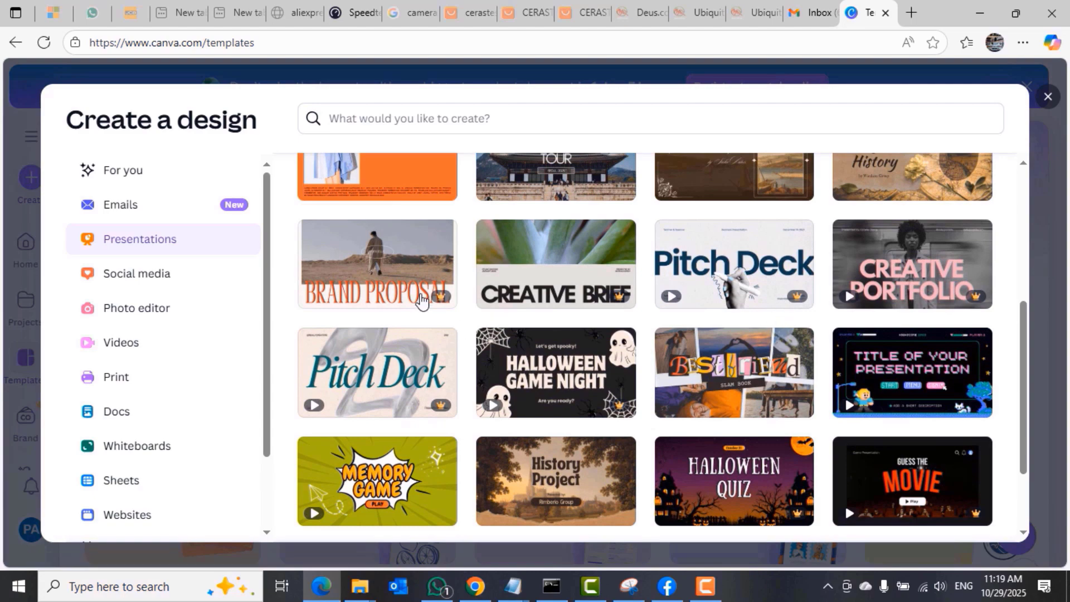
Step: Search the design types for "computer training" and create a Computer Presentation (16:9)
left_click_drag(1023, 371, 1013, 223)
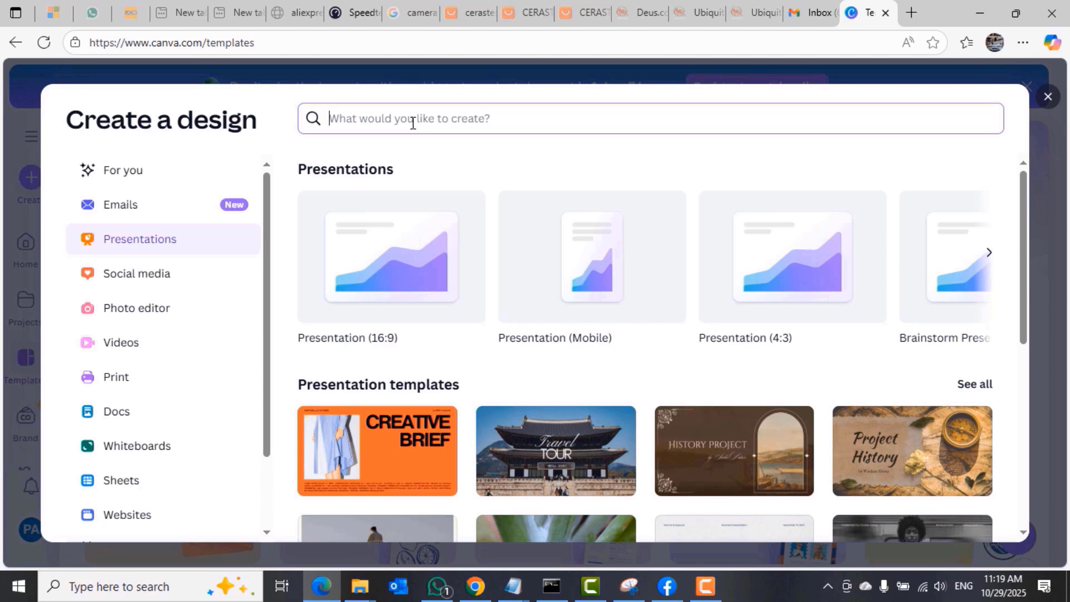
type("compu")
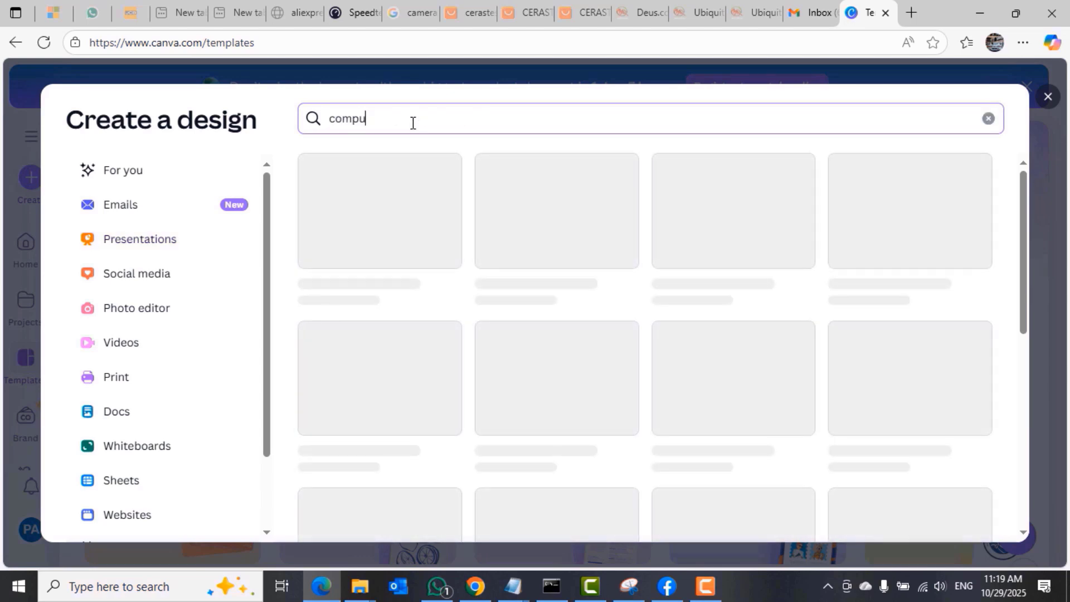
type("ter training")
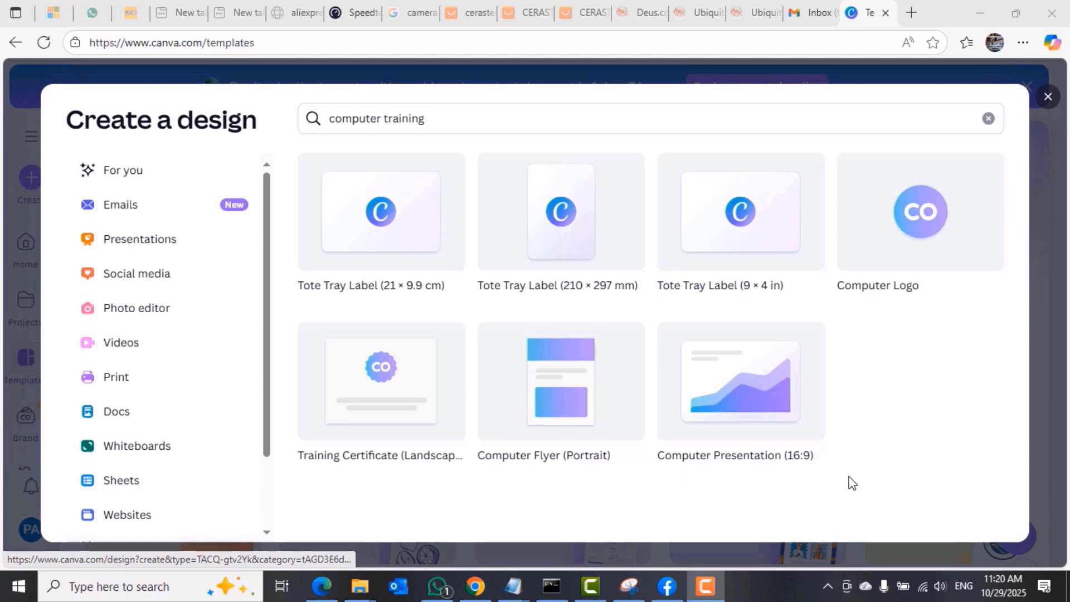
left_click(749, 397)
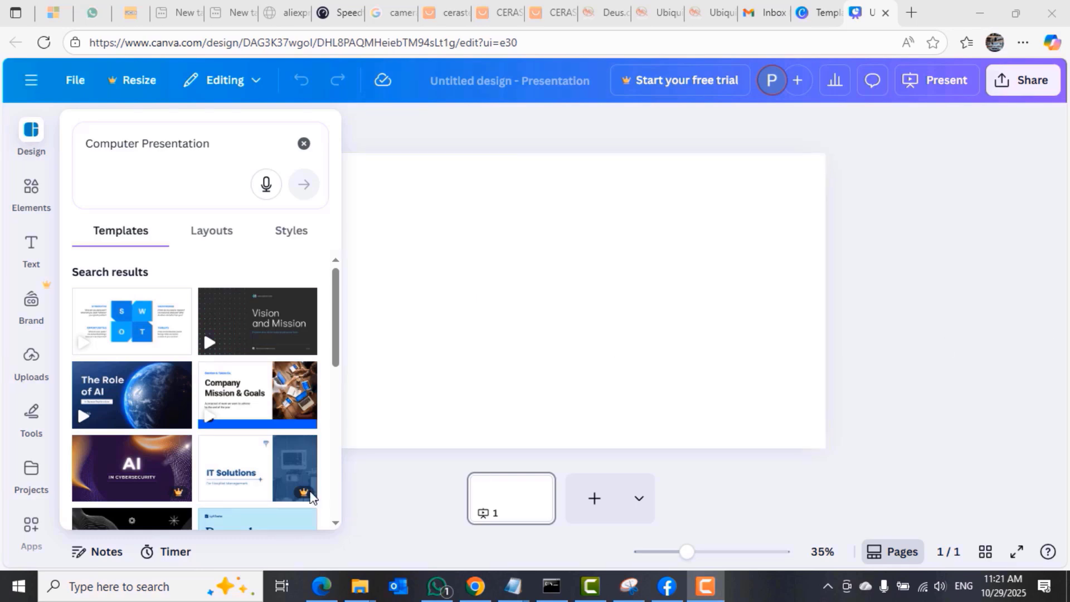
Step: Look through the layouts and styles available for the presentation
left_click(212, 233)
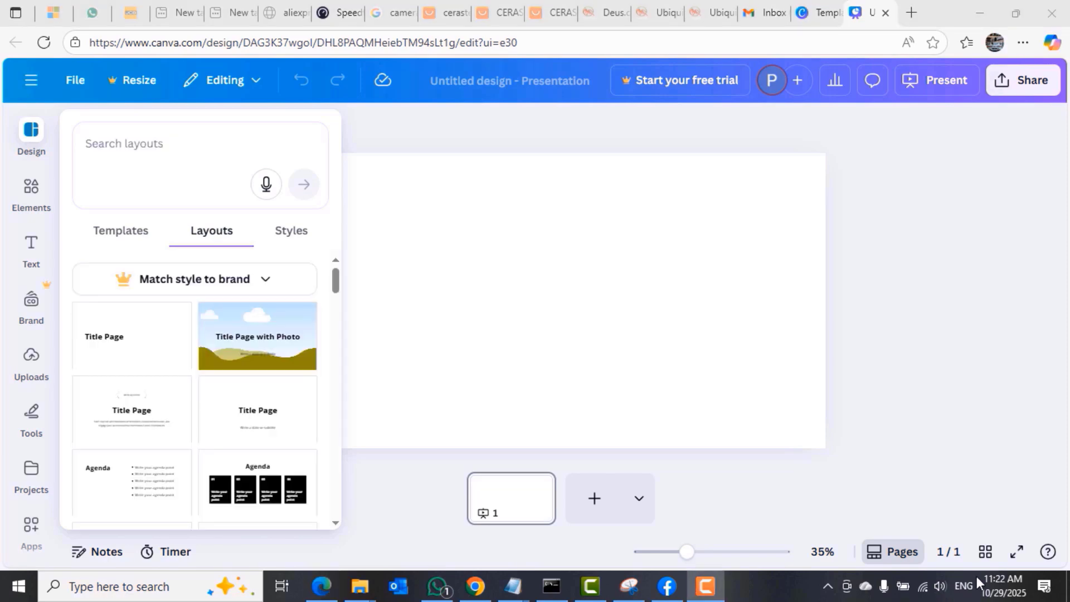
left_click_drag(340, 285, 310, 219)
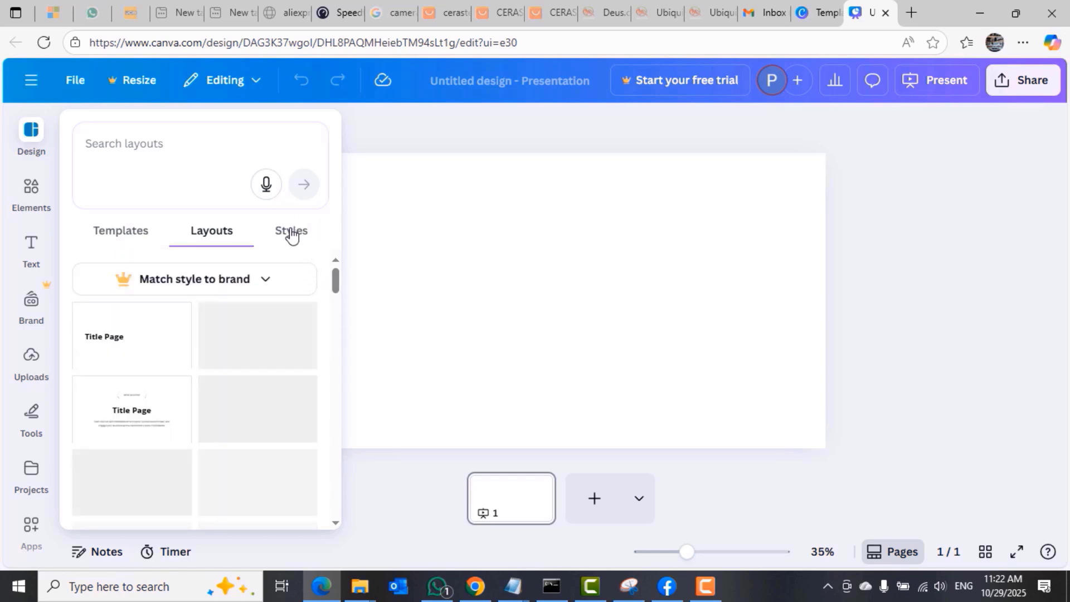
left_click(292, 230)
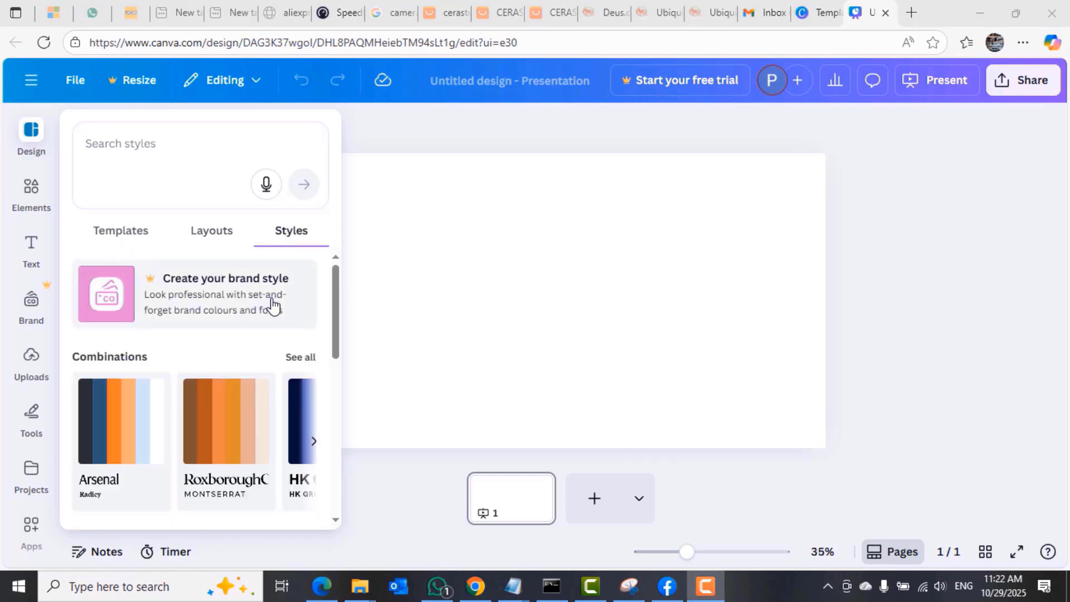
left_click_drag(336, 278, 312, 393)
scroll(311, 345, "up", 5)
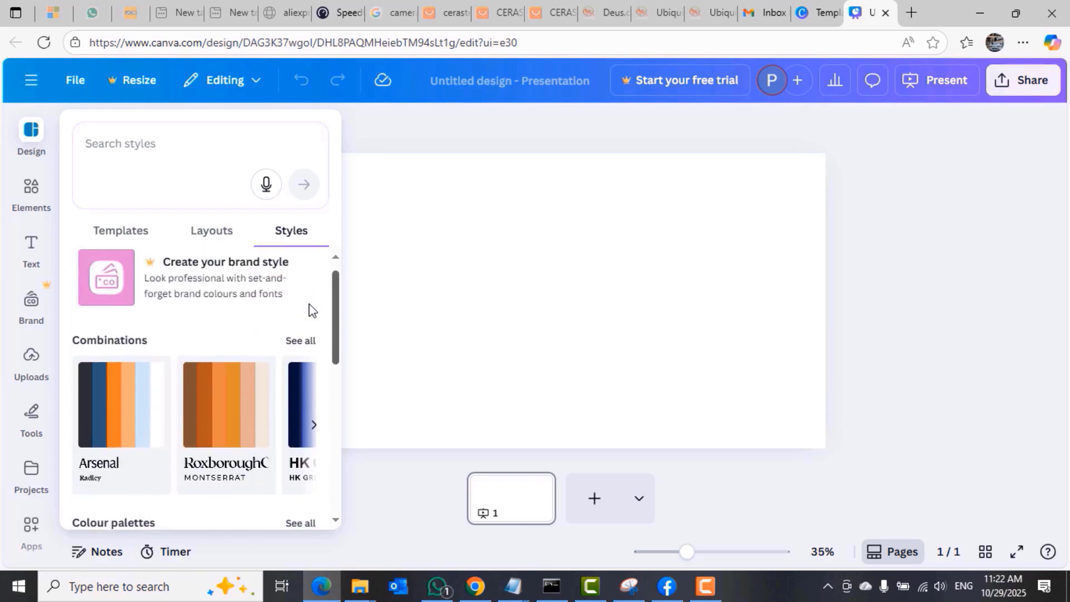
Step: Search the templates for "computer training" and preview the pages of the Blue and Yellow Modern Computer Presentation
left_click(121, 228)
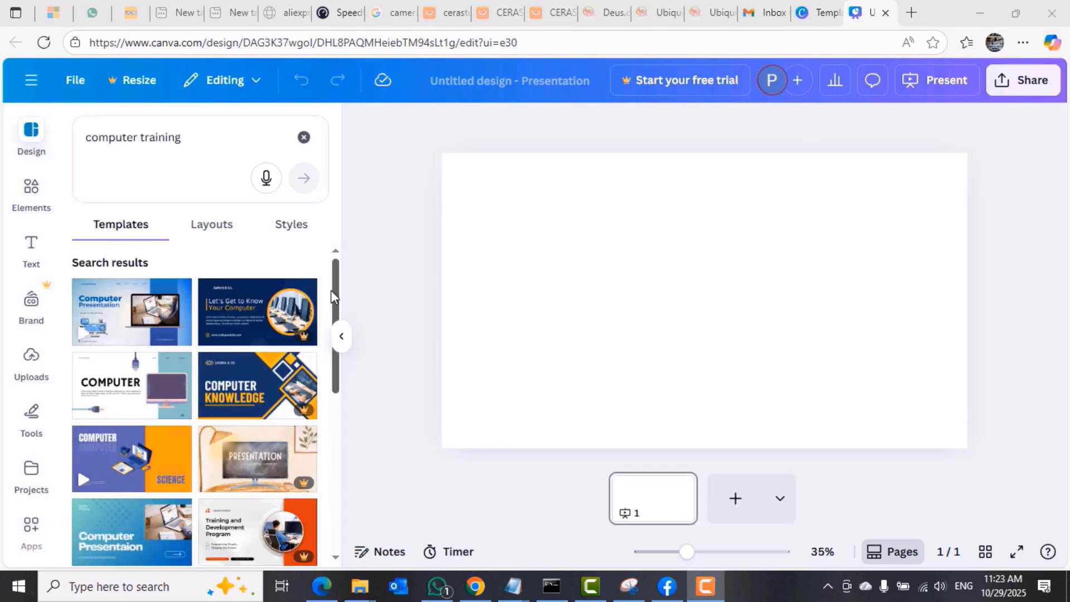
left_click(88, 137)
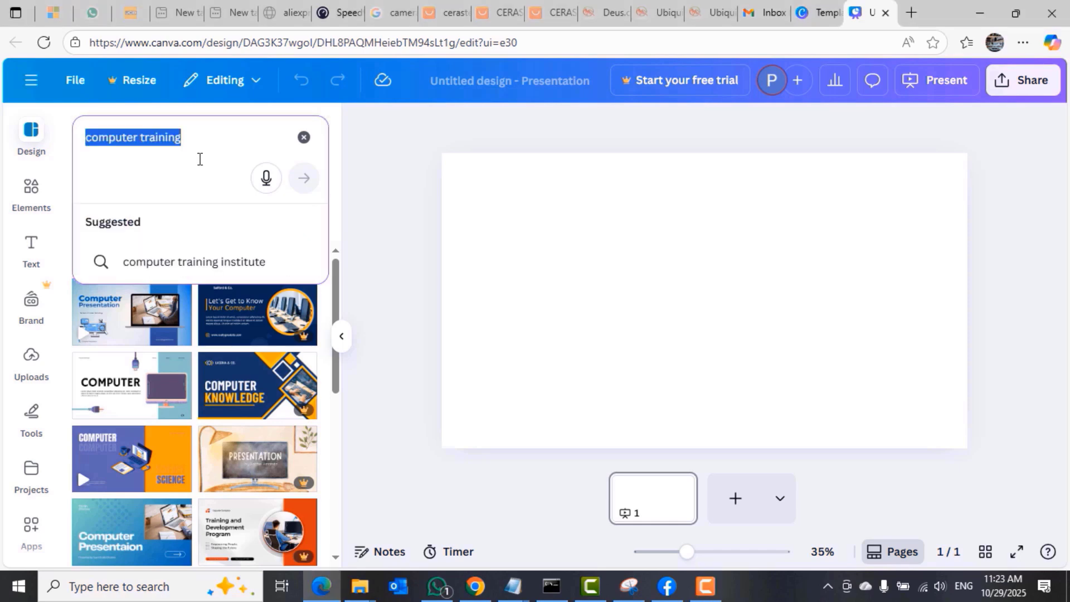
left_click(341, 329)
scroll(334, 306, "down", 1)
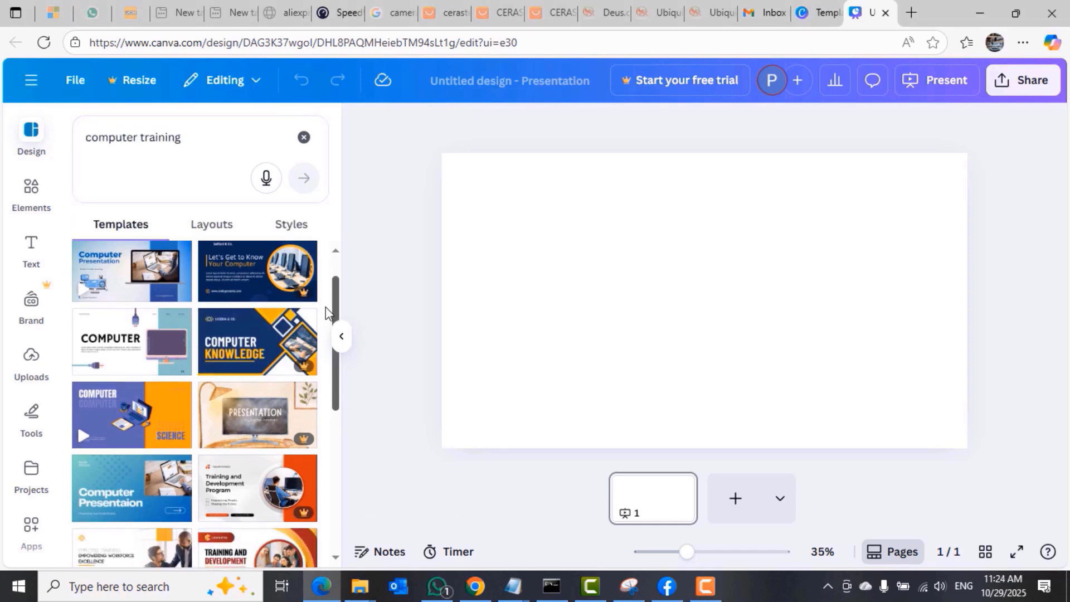
scroll(334, 307, "up", 1)
left_click(256, 314)
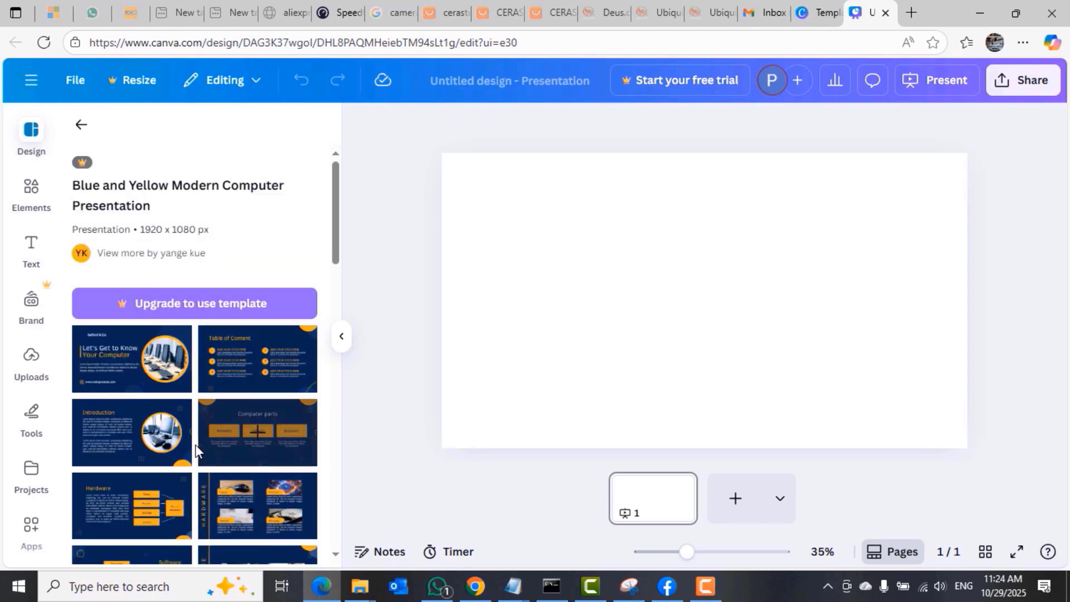
left_click(82, 126)
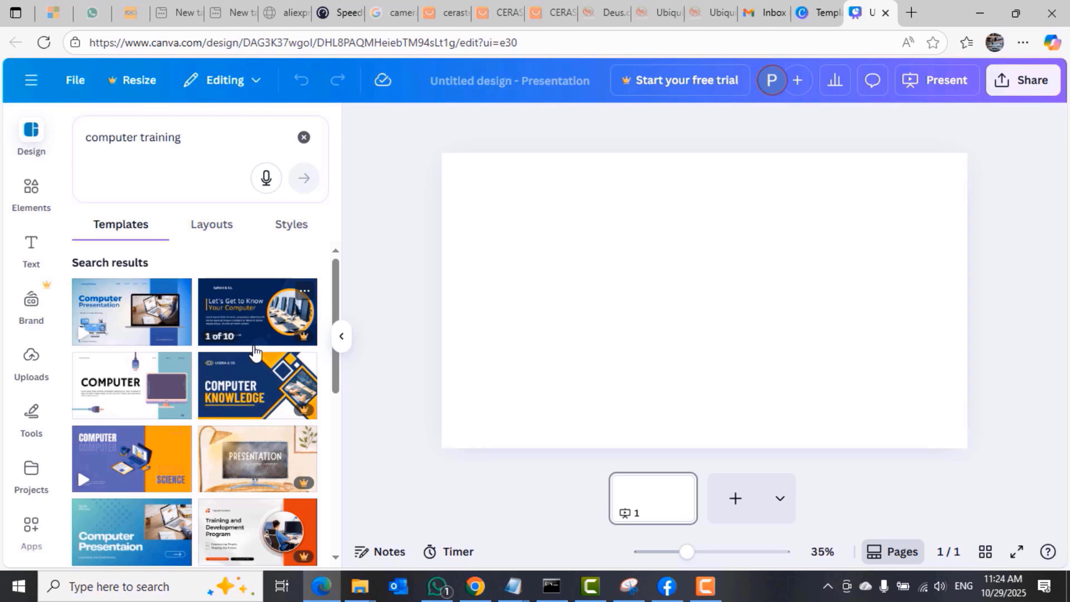
Step: Apply the cover page and then all 10 pages of the Blue Modern Gradient Animated Computer Presentation template to the design
left_click(125, 318)
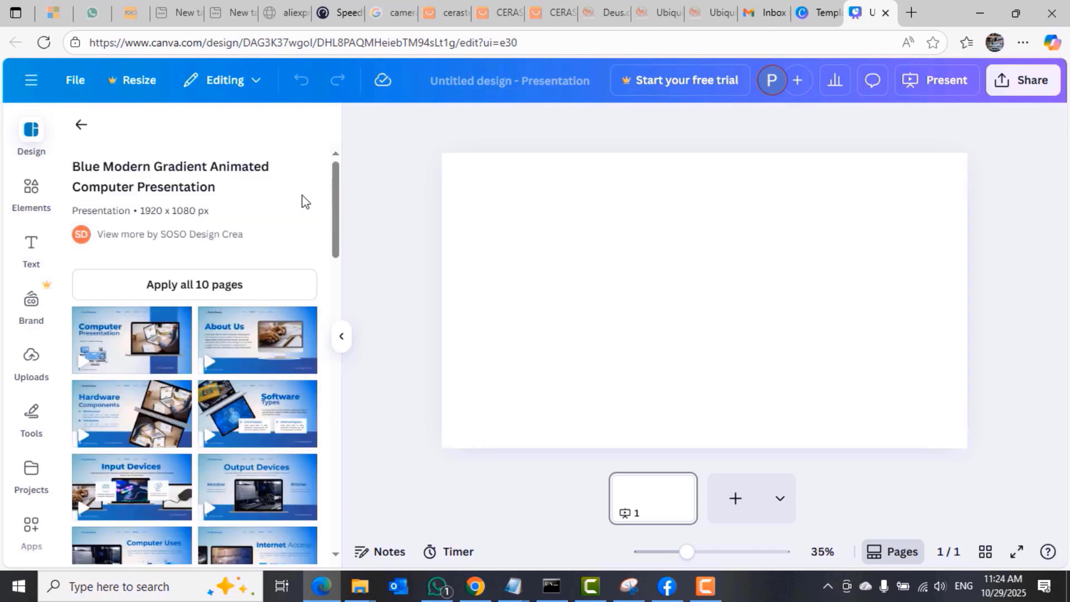
mouse_move(335, 203)
left_mouse_down()
mouse_move(329, 273)
mouse_move(332, 215)
left_mouse_up()
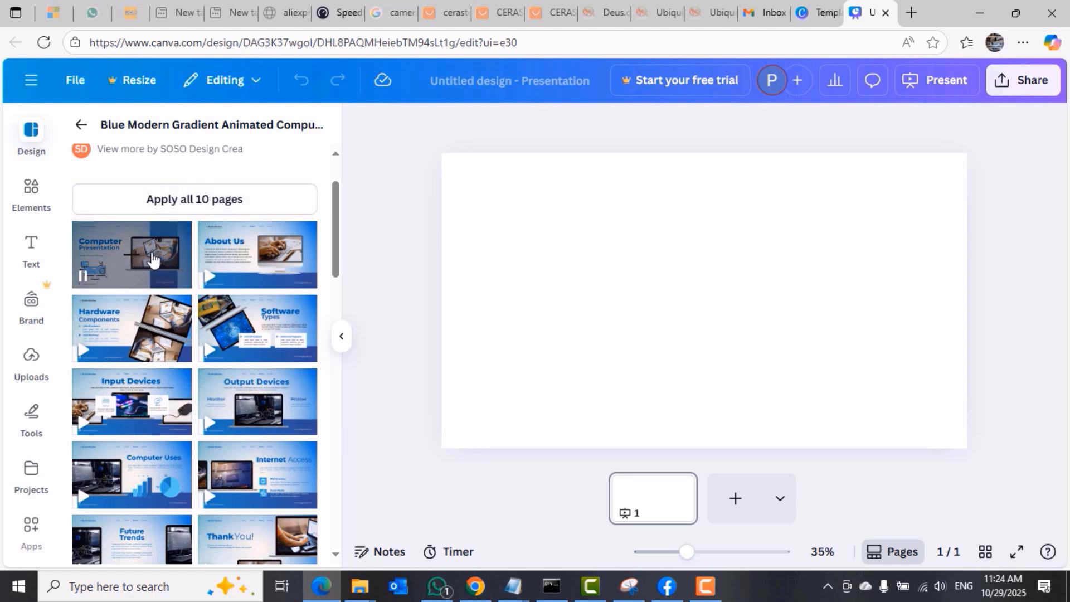
left_click(136, 255)
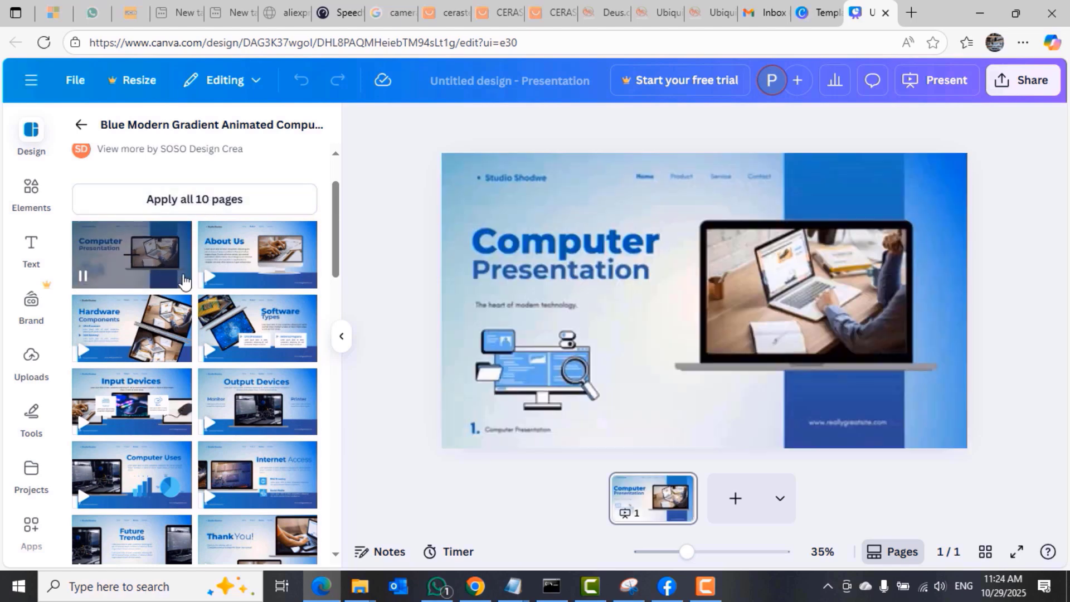
left_click(791, 346)
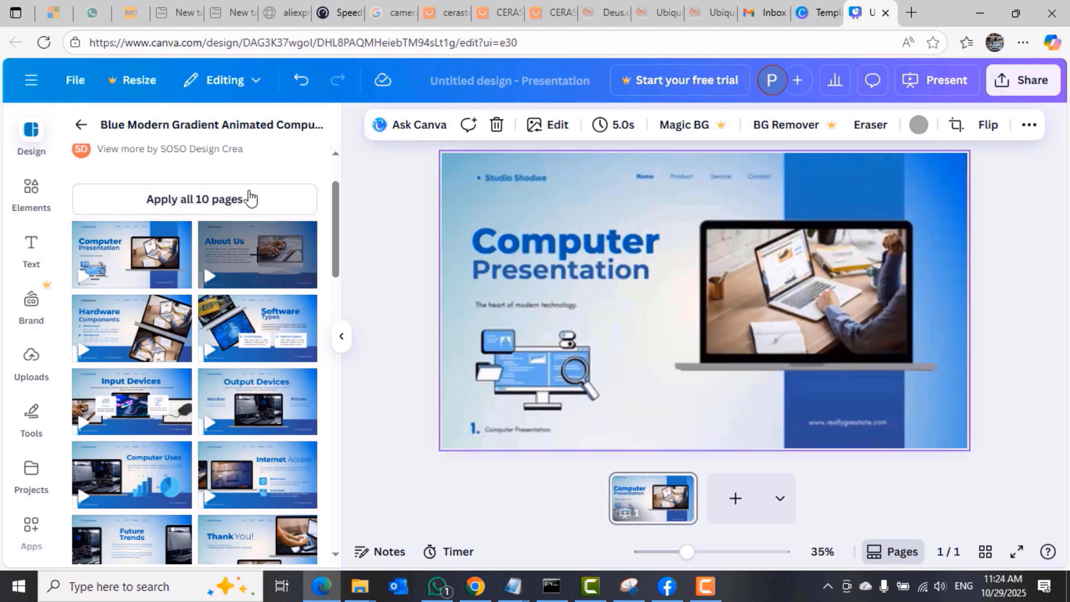
left_click(245, 221)
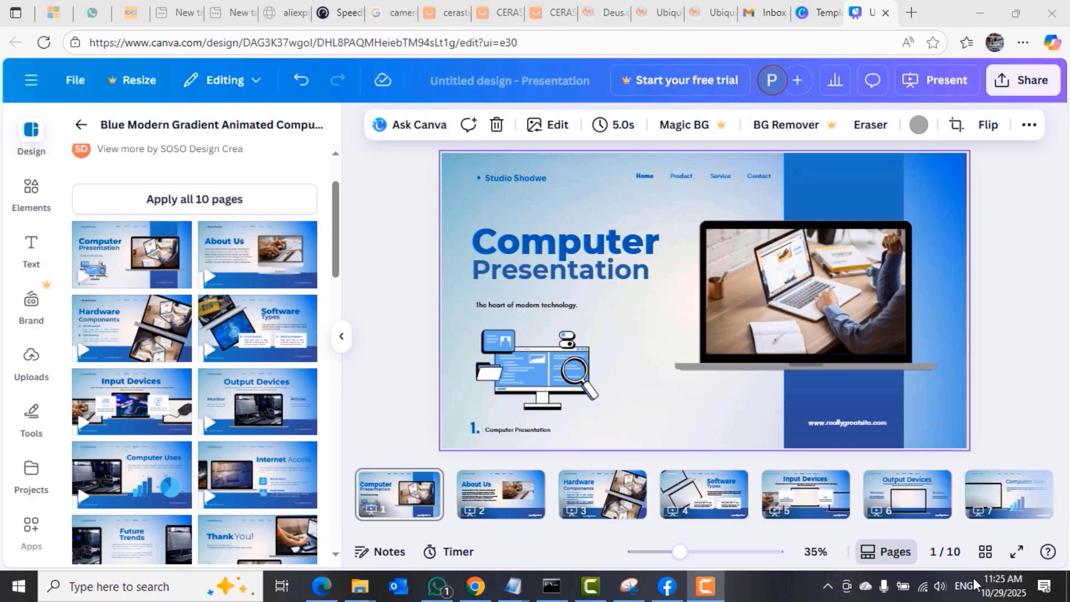
Step: Add a blank page after the Thank You page at the end of the presentation and delete it again
left_click_drag(518, 532, 480, 524)
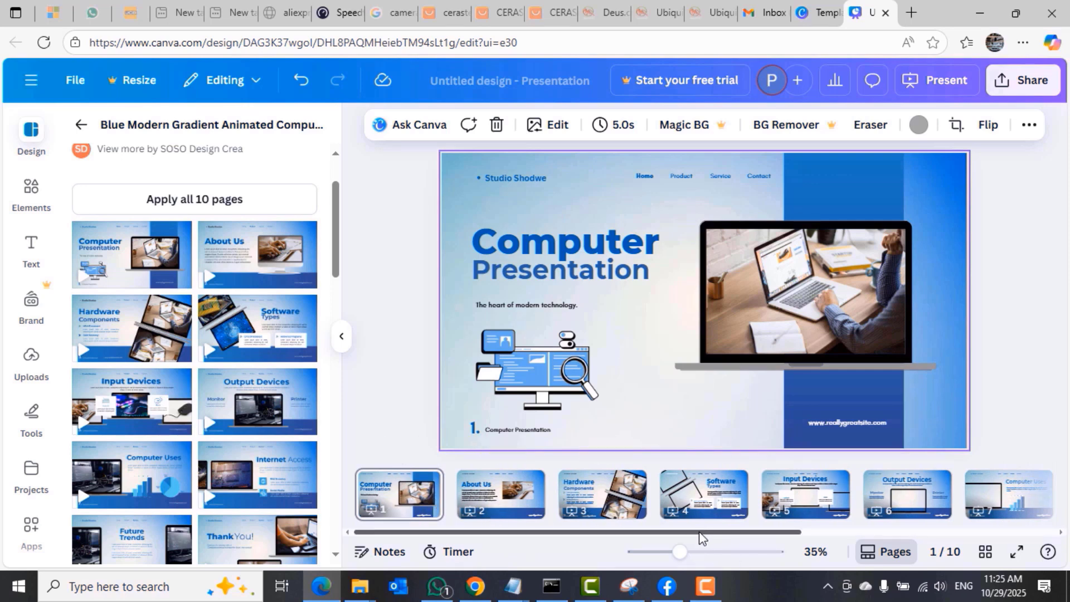
left_click_drag(698, 534, 997, 533)
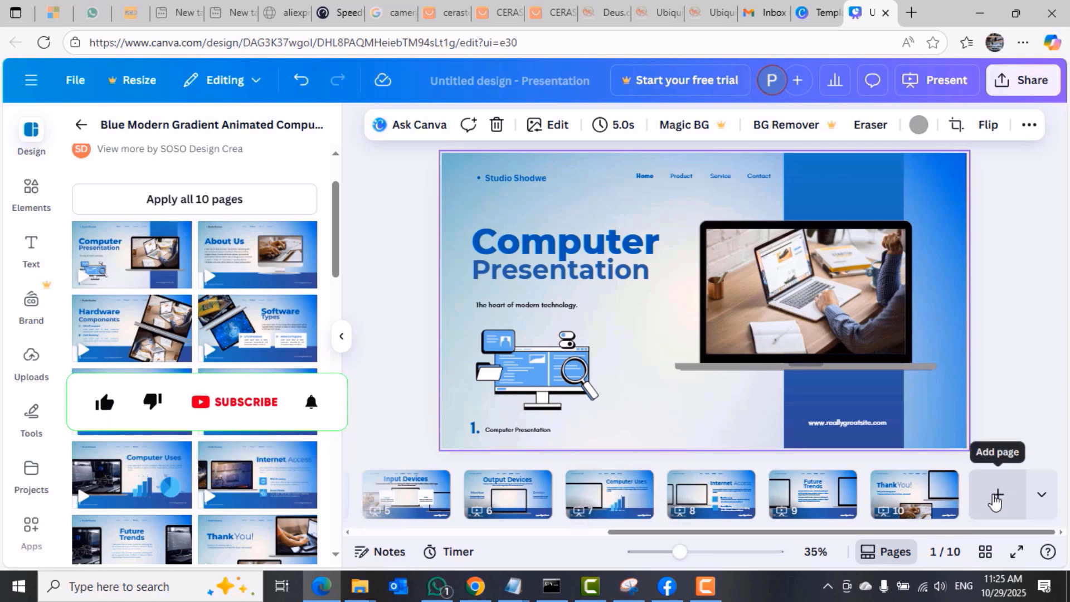
left_click(996, 499)
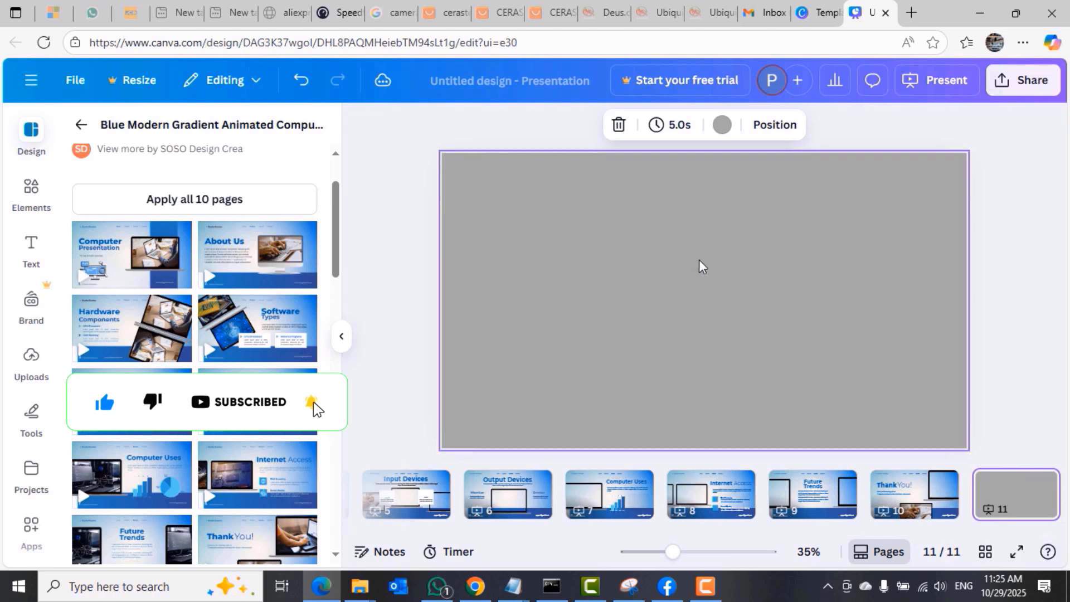
right_click(1010, 501)
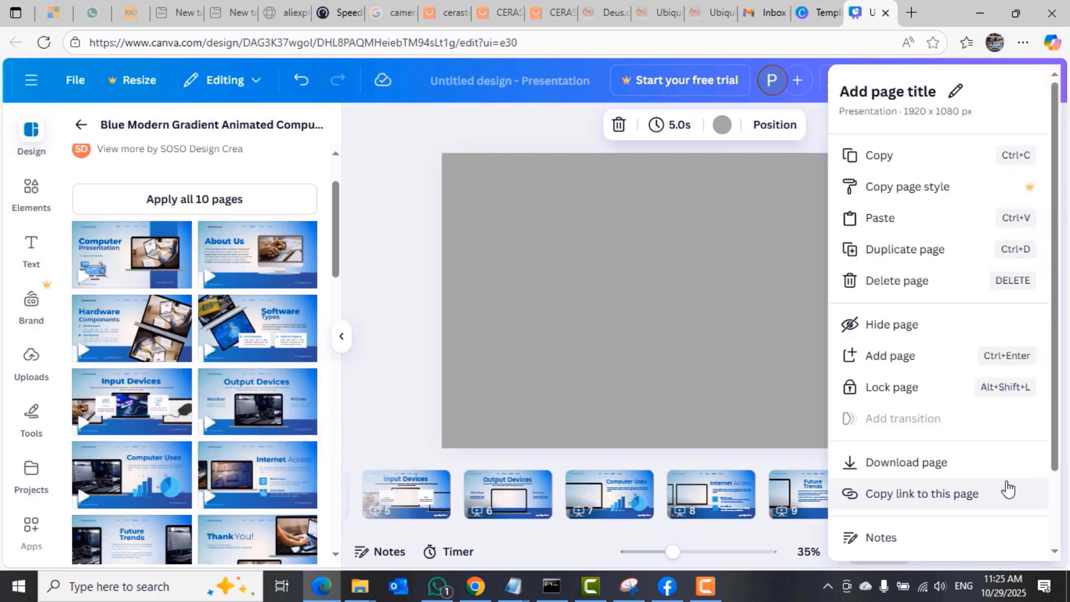
left_click(887, 280)
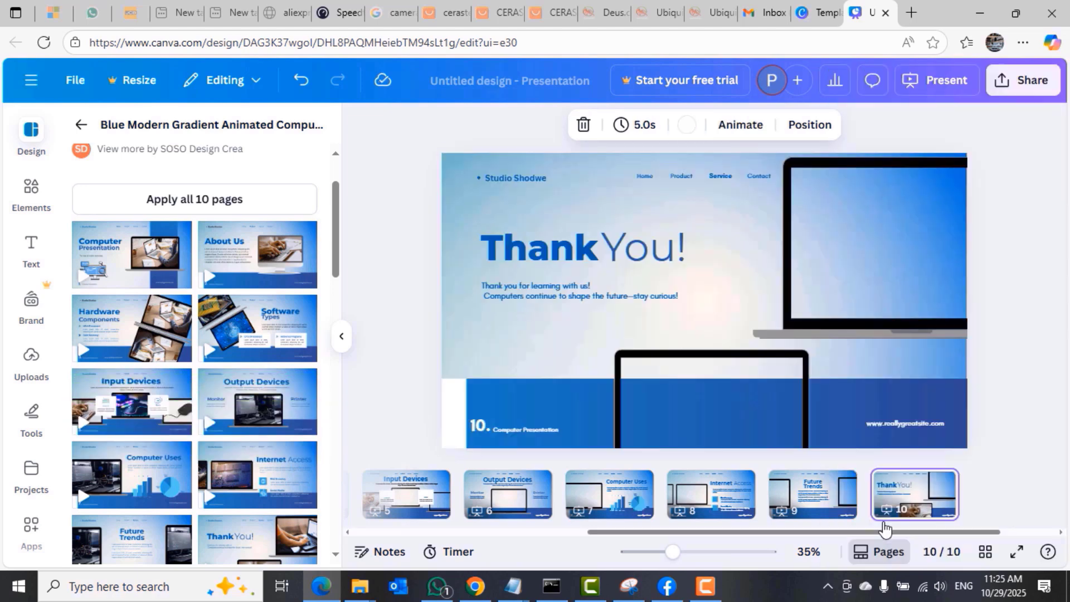
Step: Duplicate the Thank You page at the end of the presentation
right_click(920, 495)
left_click(749, 288)
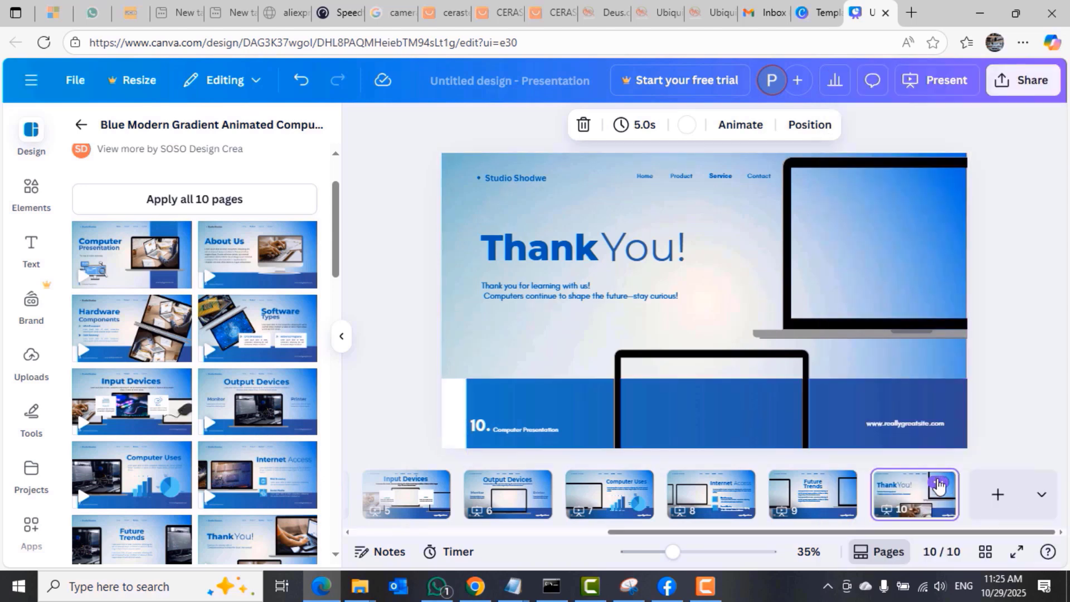
left_click(940, 483)
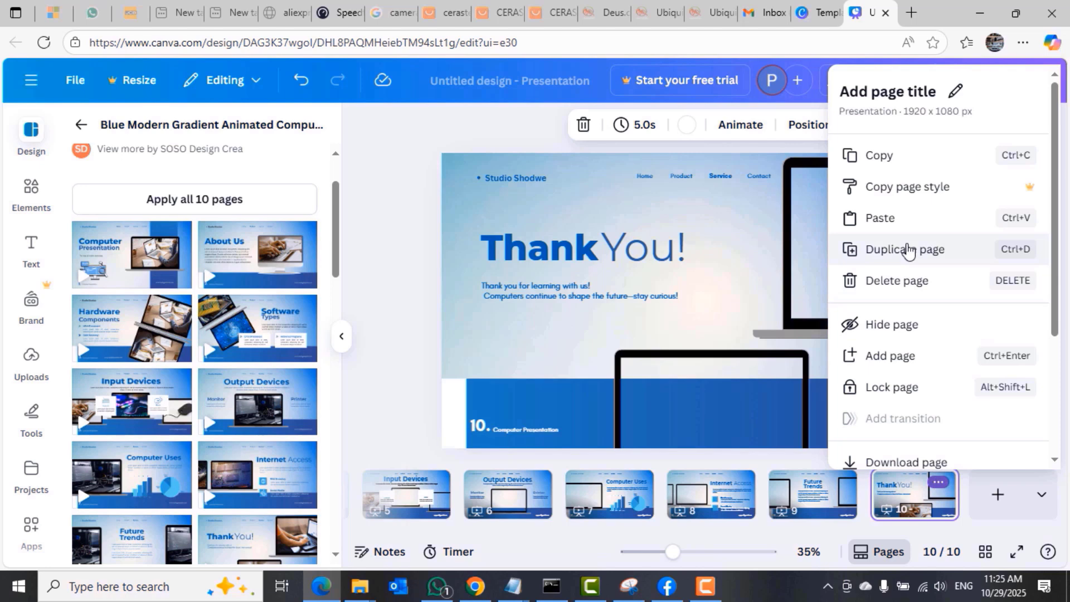
right_click(896, 494)
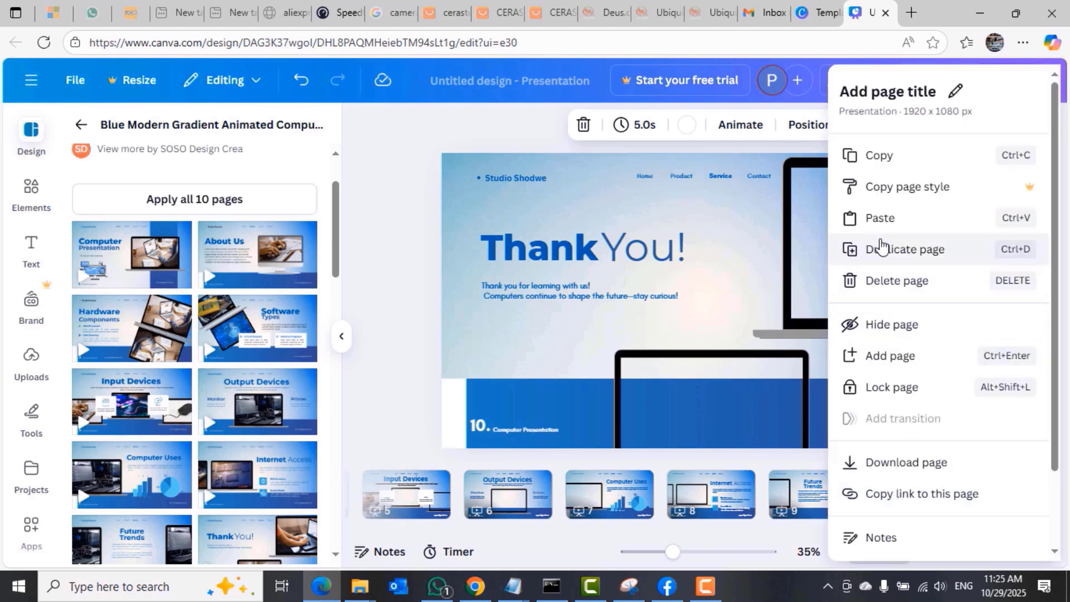
left_click(880, 248)
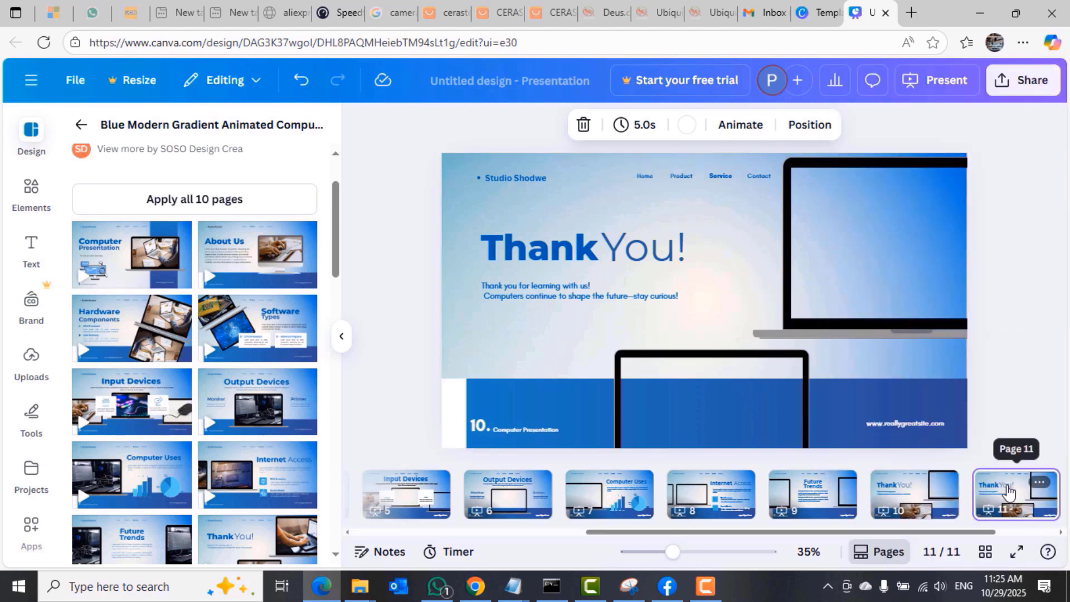
Step: Replace the heading word "Thank" on page 11 with "See you" and widen its text box to fit one line
left_click(624, 251)
double_click(556, 254)
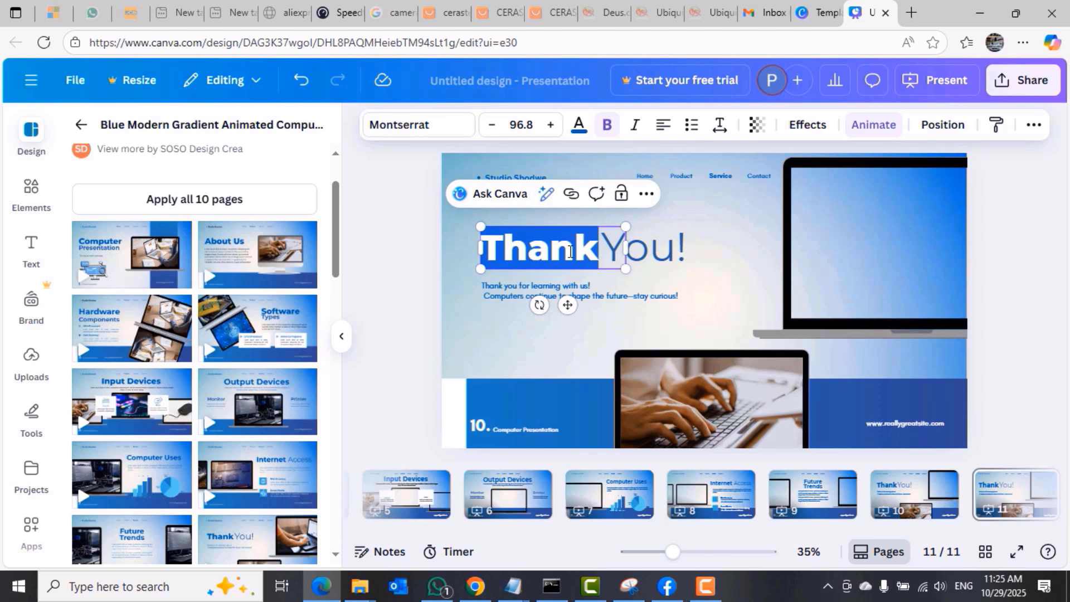
type("S")
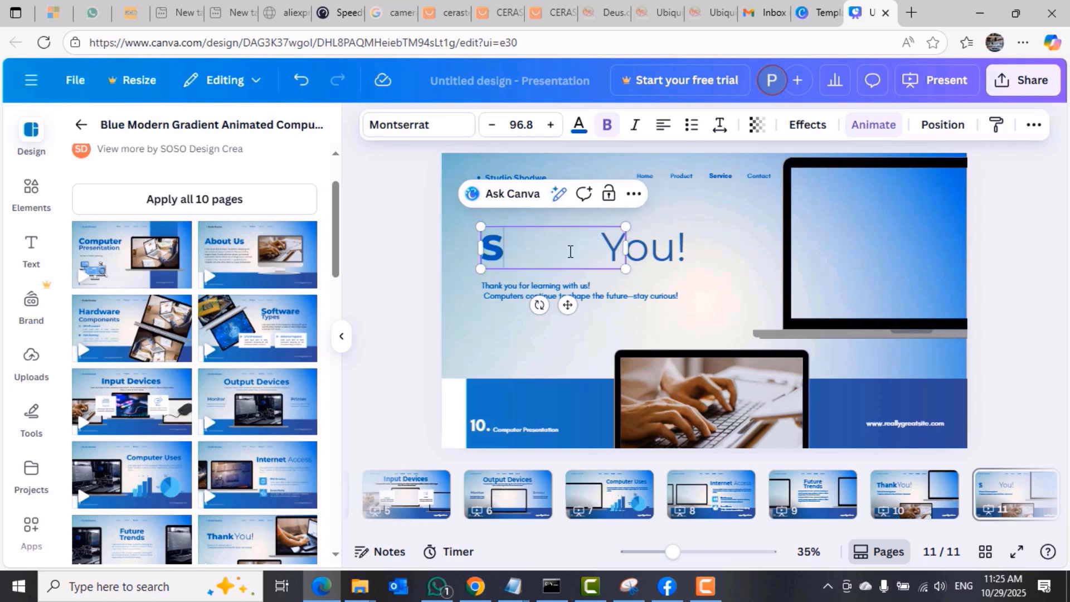
type("ee you")
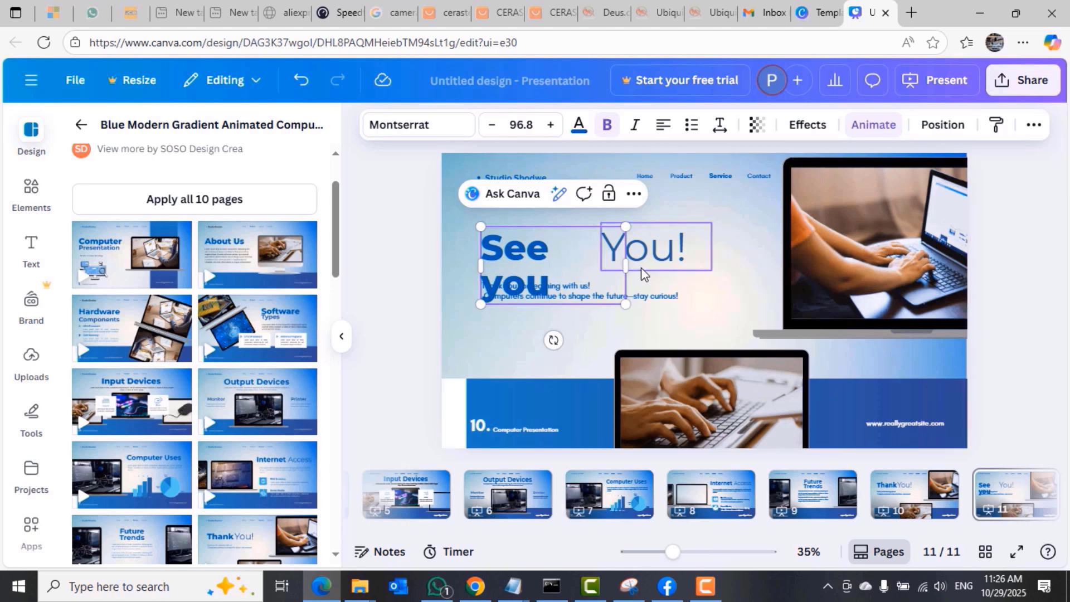
left_click_drag(627, 266, 683, 255)
left_click(730, 260)
Step: Delete the separate "You!" text beside the heading on page 11
left_click(681, 255)
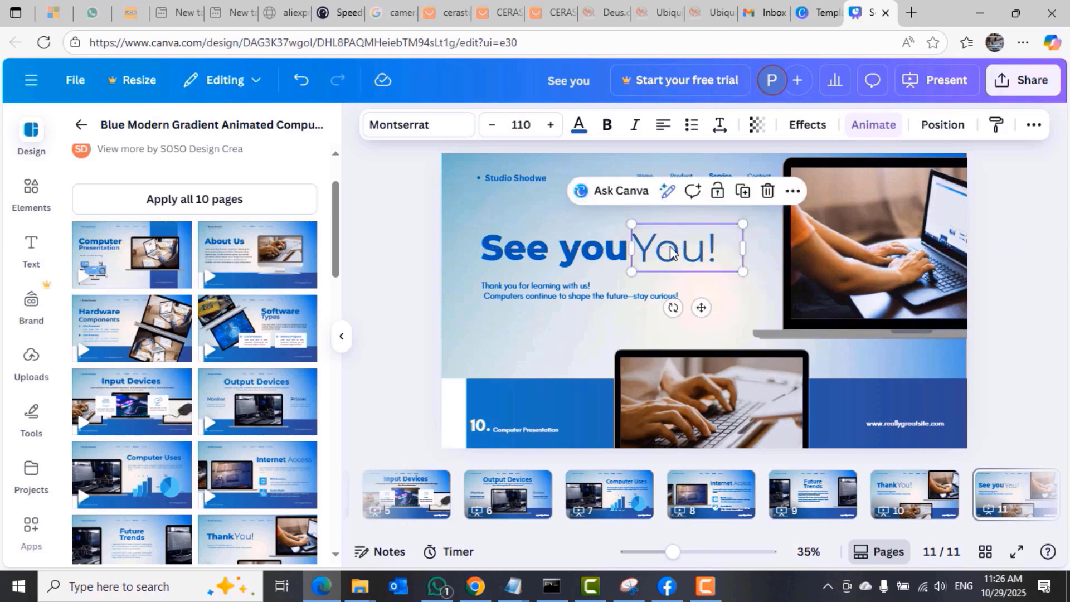
right_click(671, 252)
left_click(730, 222)
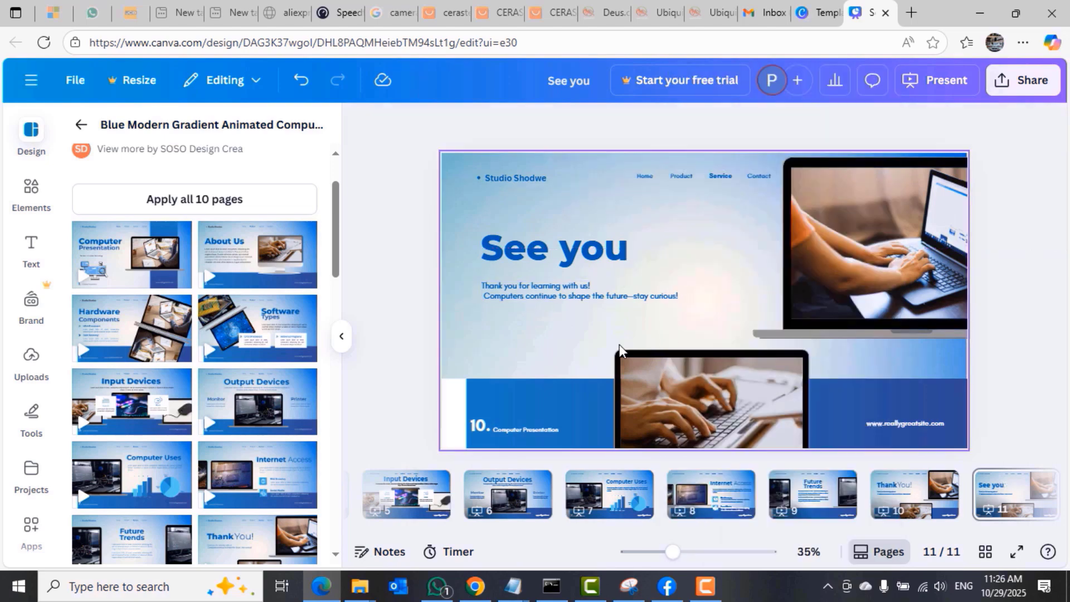
Step: Enlarge the "Thank you for learning with us!" text under the heading to font size 31.6
left_click(559, 289)
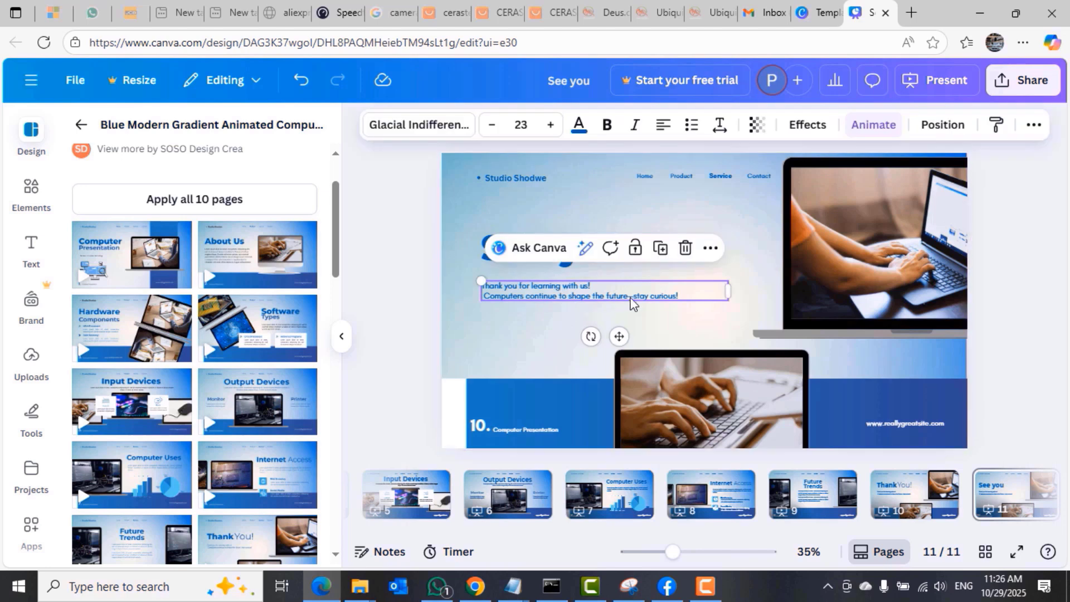
double_click(639, 297)
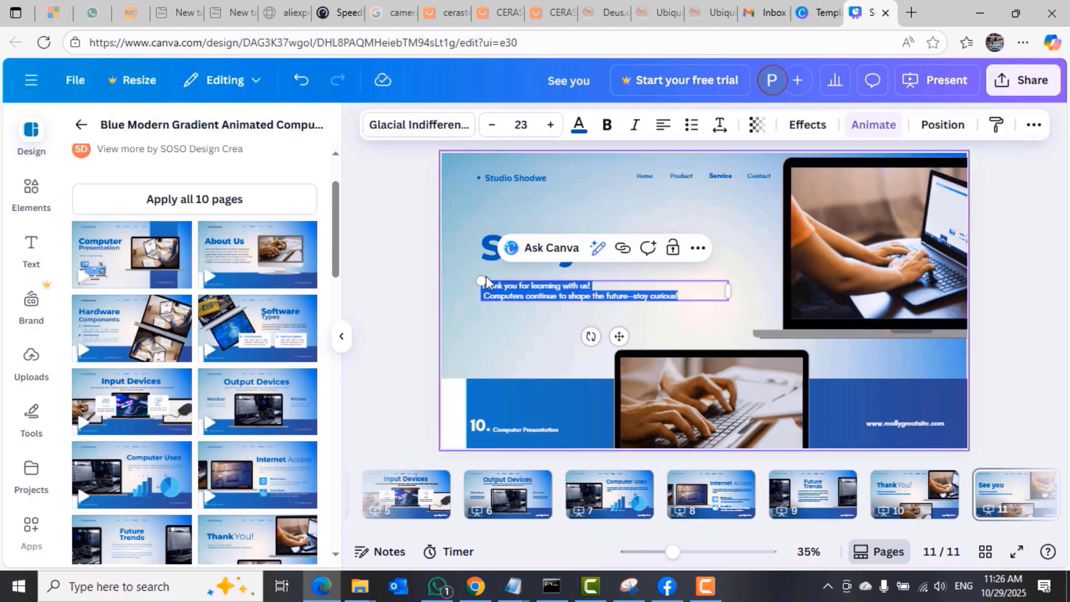
left_click(517, 336)
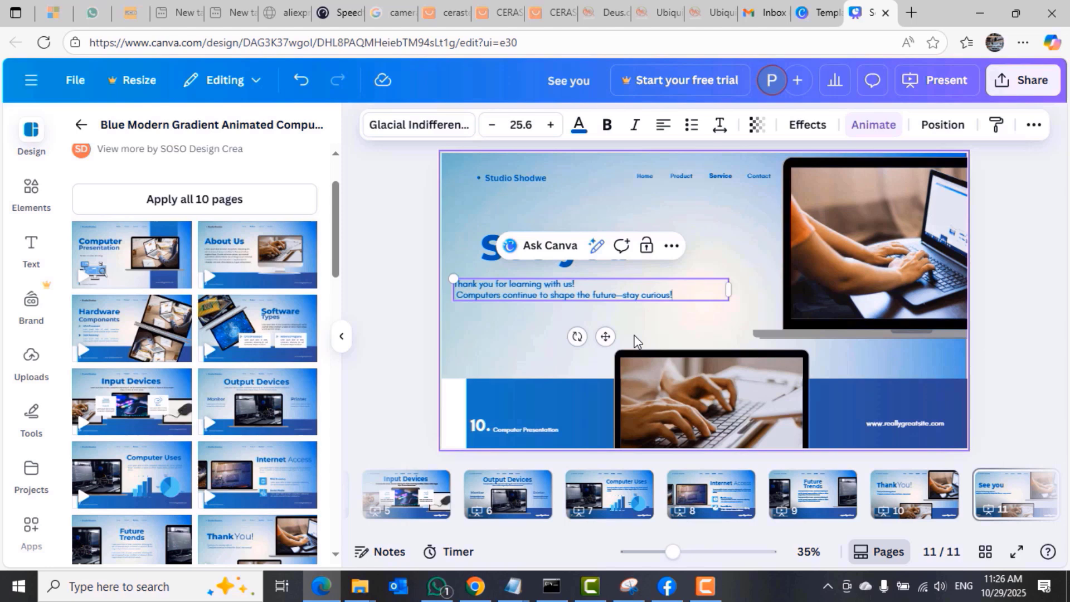
left_click(659, 317)
left_click(599, 289)
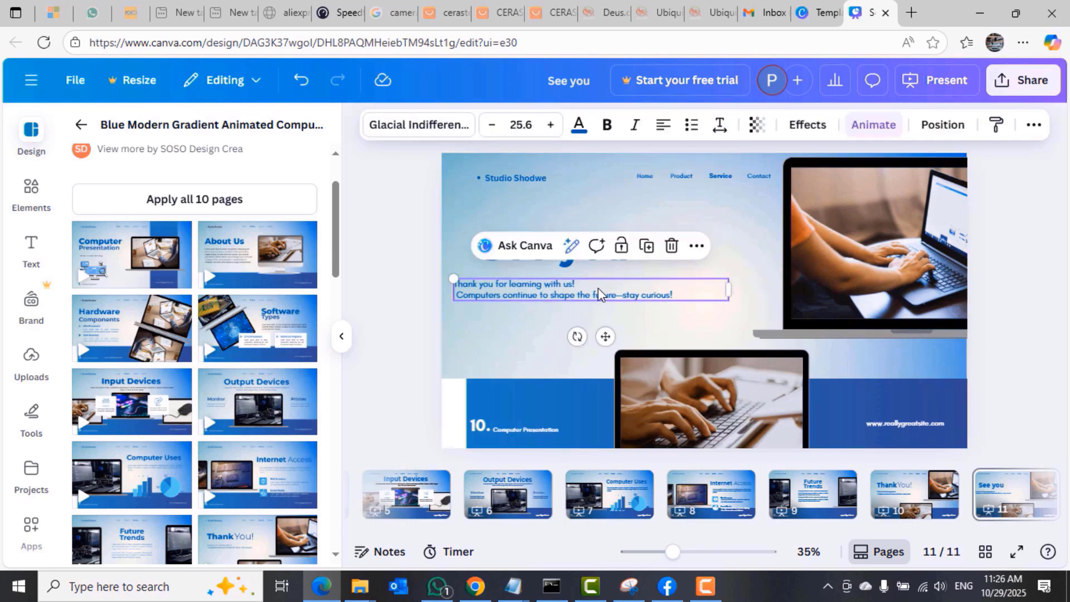
left_click(550, 125)
left_click(550, 125)
left_click(550, 124)
left_click(551, 125)
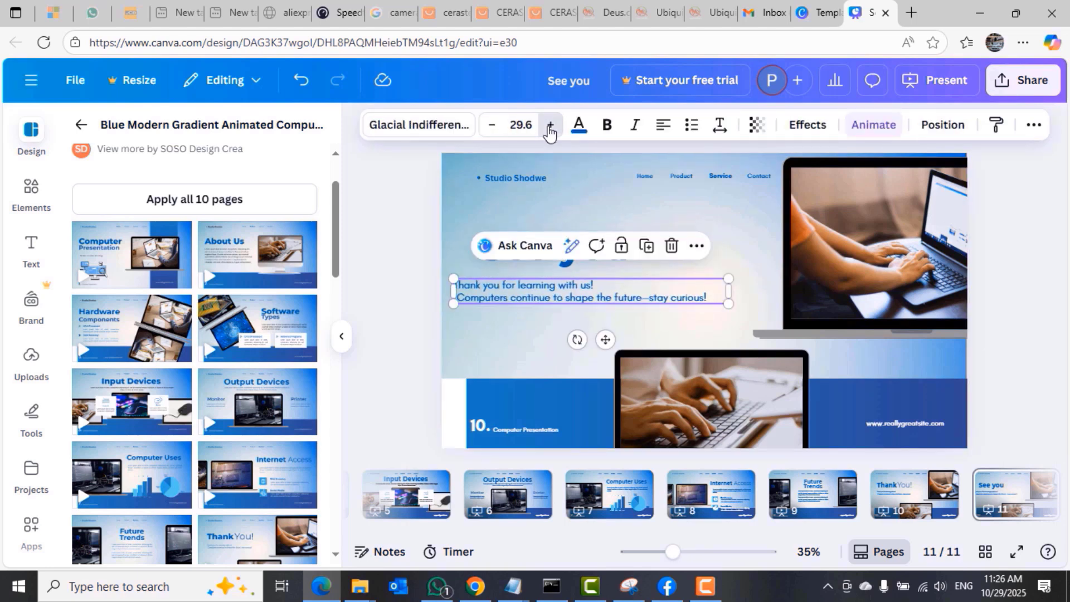
left_click(550, 125)
left_click(550, 125)
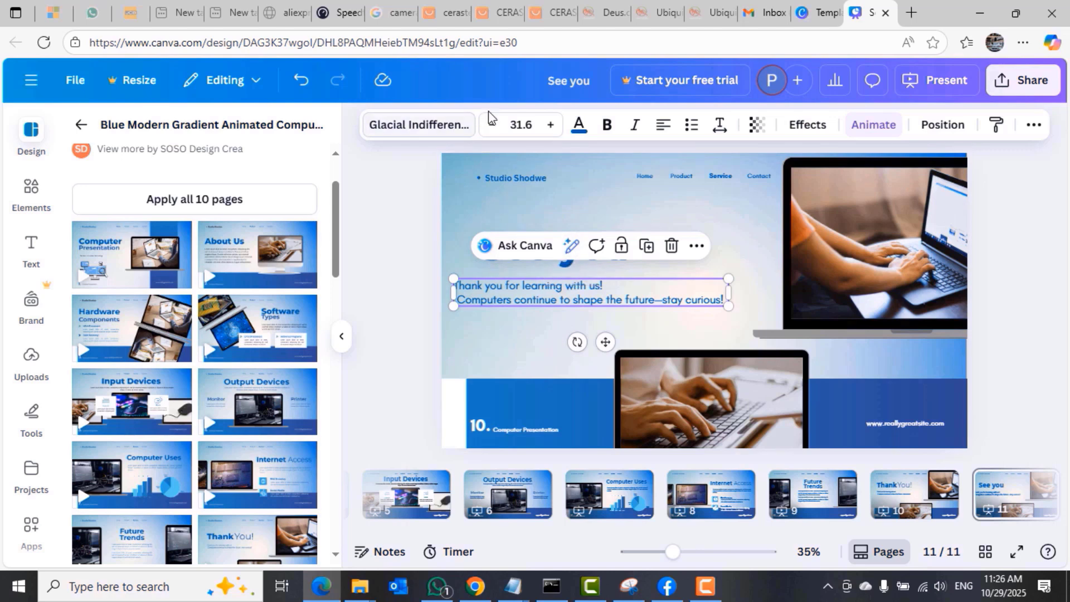
Step: Make the text under the heading bold and widen its box so the second sentence fits on one line
double_click(544, 298)
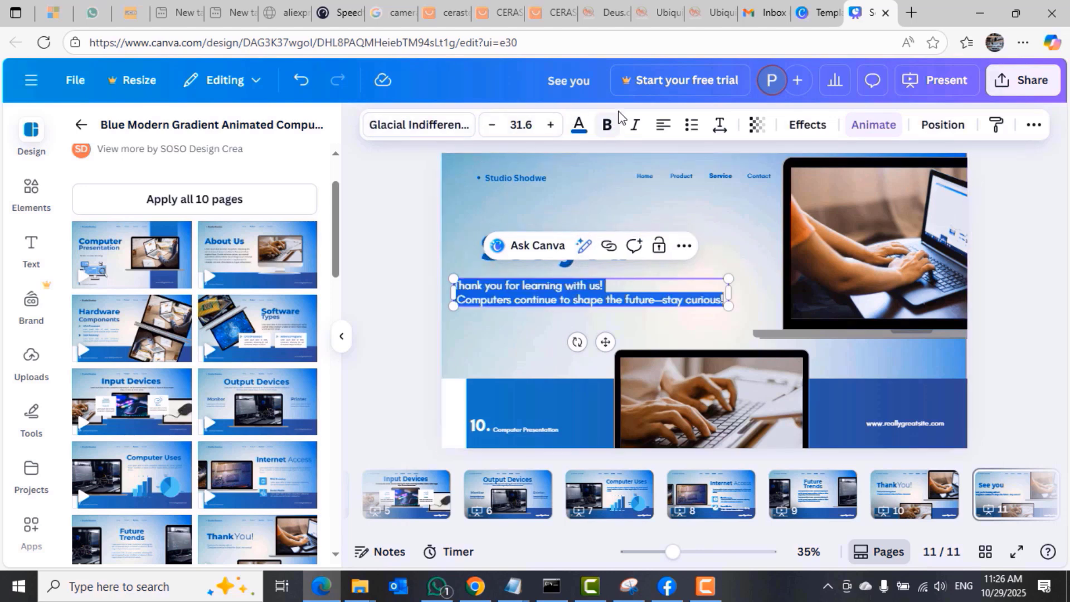
left_click(607, 125)
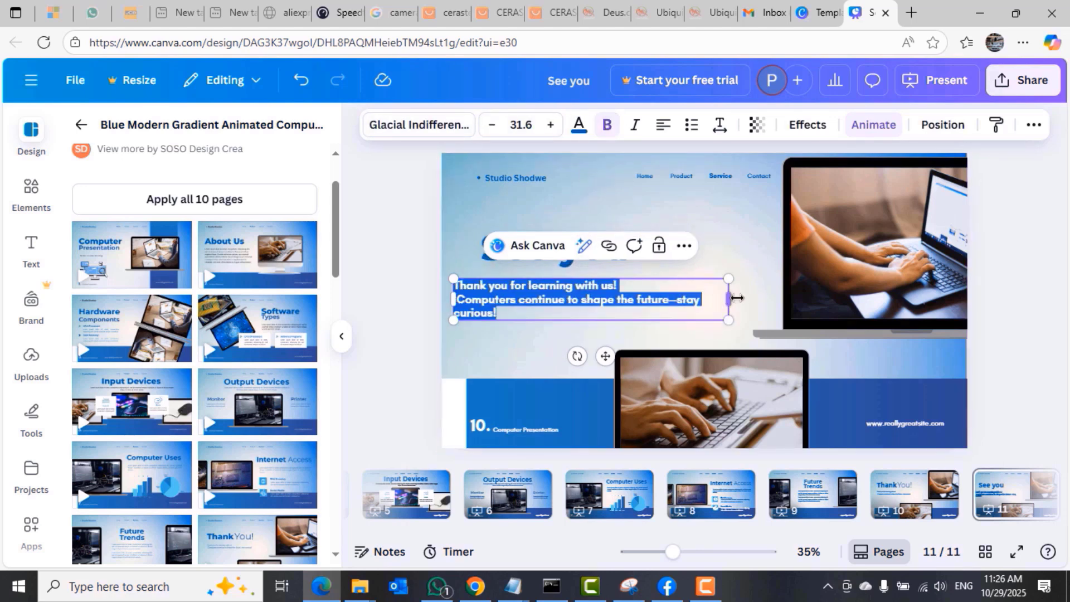
left_click_drag(737, 299, 760, 296)
left_click(726, 220)
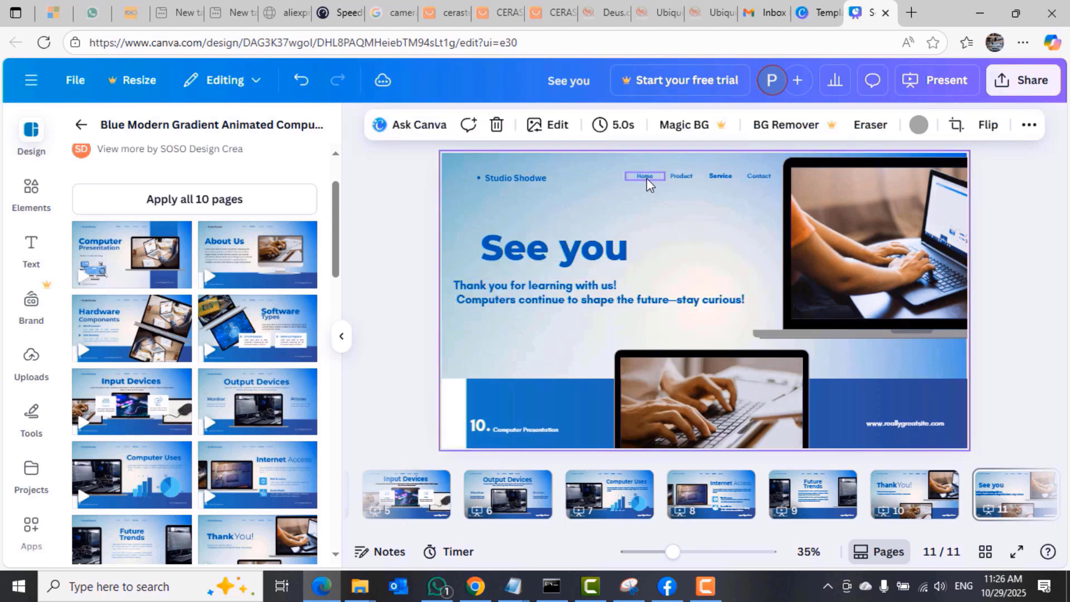
left_click(647, 179)
left_click(686, 177)
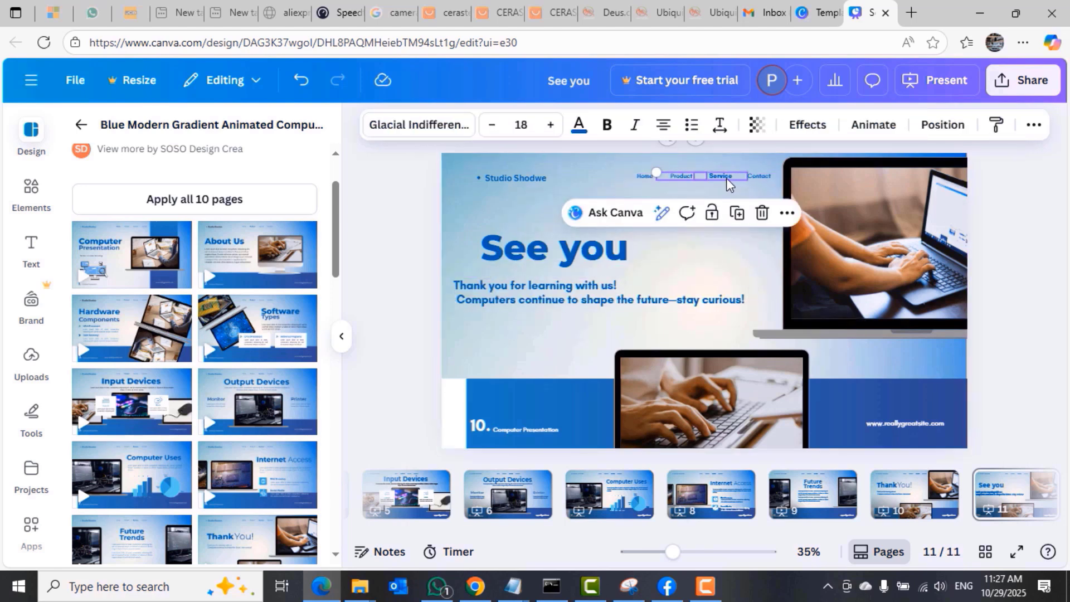
left_click(725, 178)
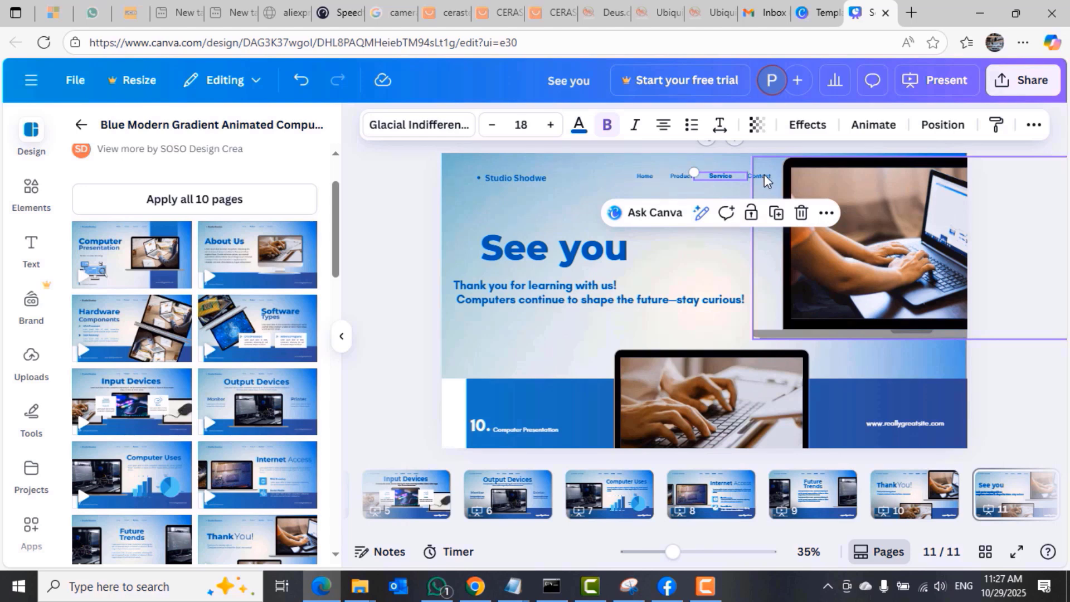
left_click(764, 174)
left_click(748, 179)
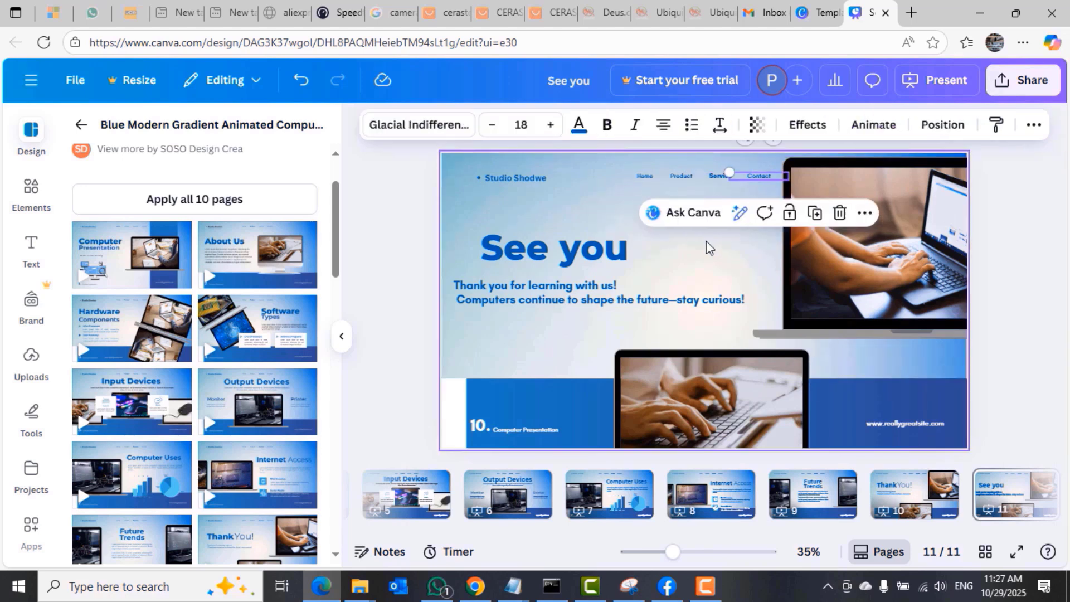
Step: Change the "Studio Shodwe" text in the header of page 11 to "Studio Show"
left_click(532, 181)
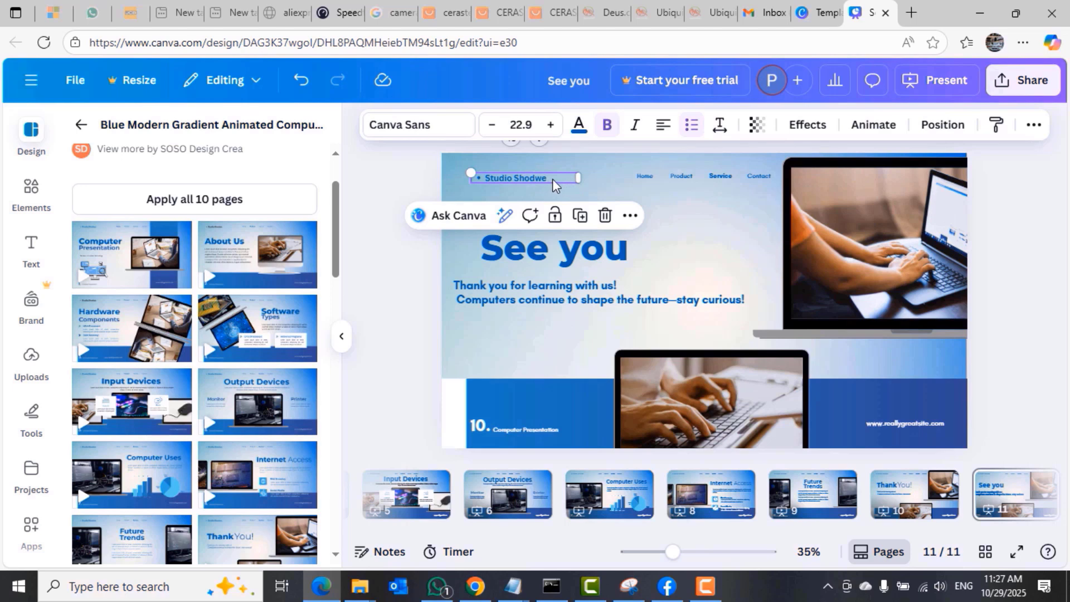
left_click(542, 193)
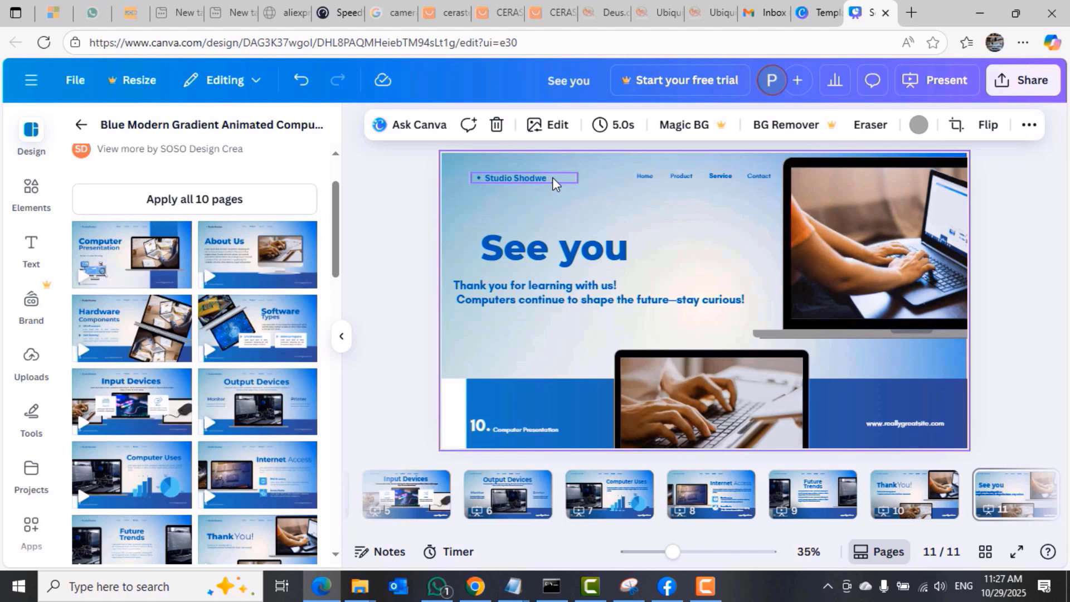
left_click(553, 177)
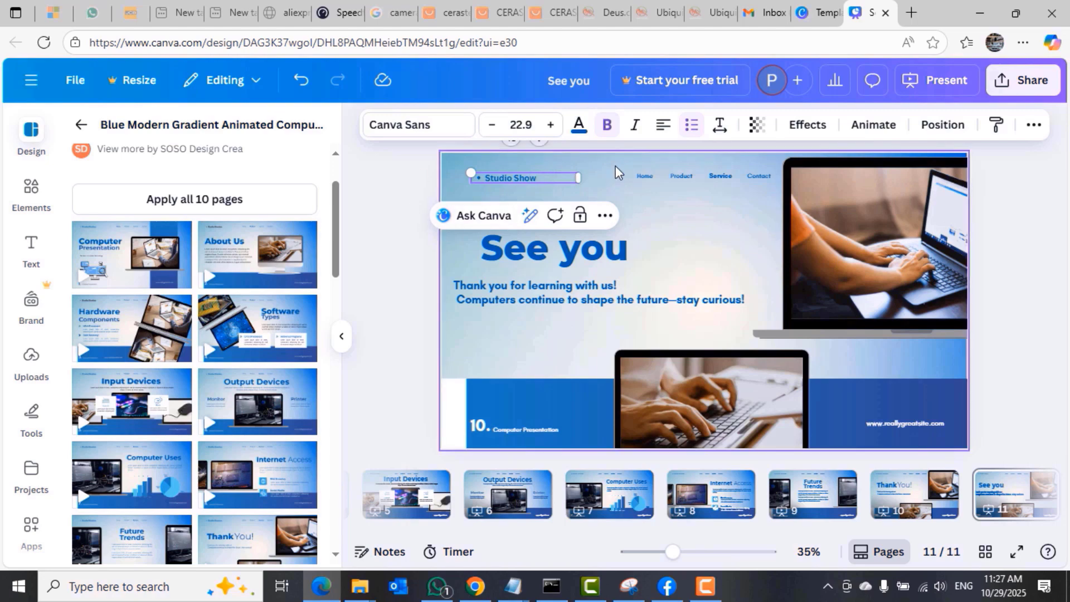
left_click(517, 397)
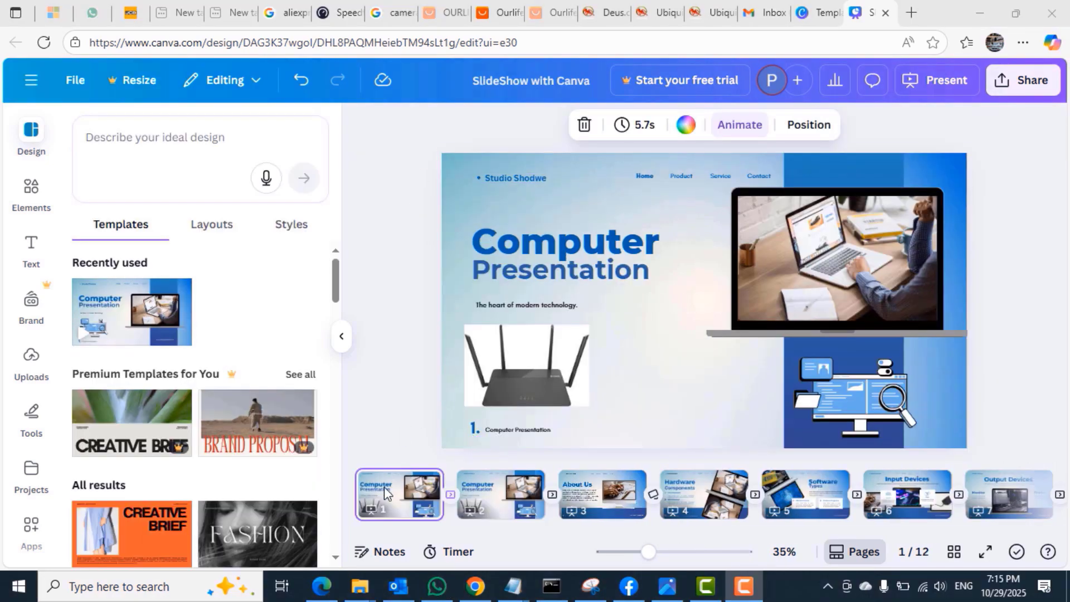
Step: Open the About Us page and select its lorem ipsum paragraph
left_click(486, 498)
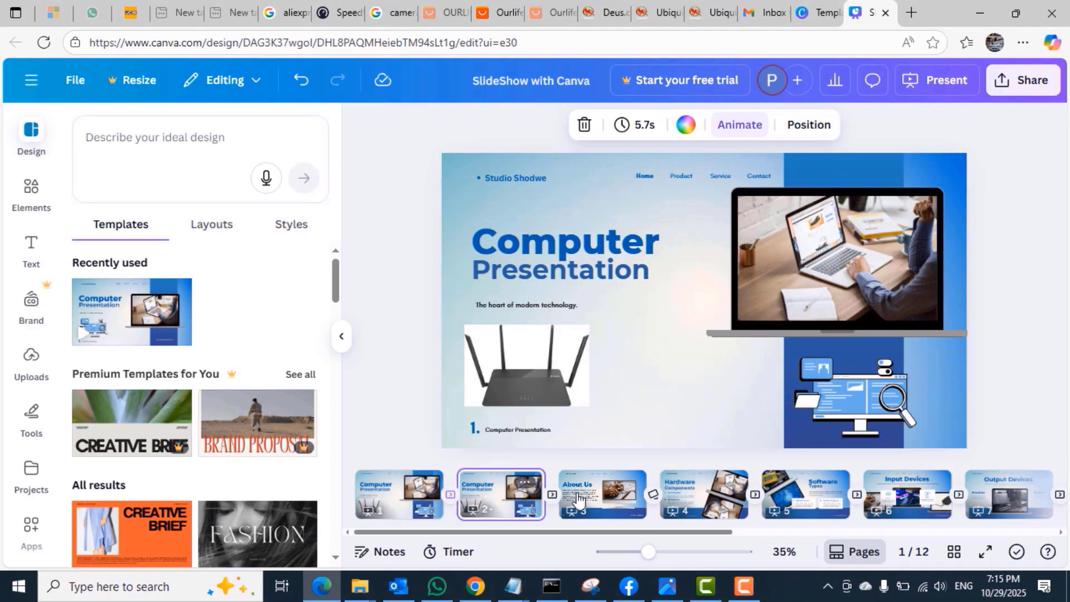
left_click(606, 509)
left_click(551, 290)
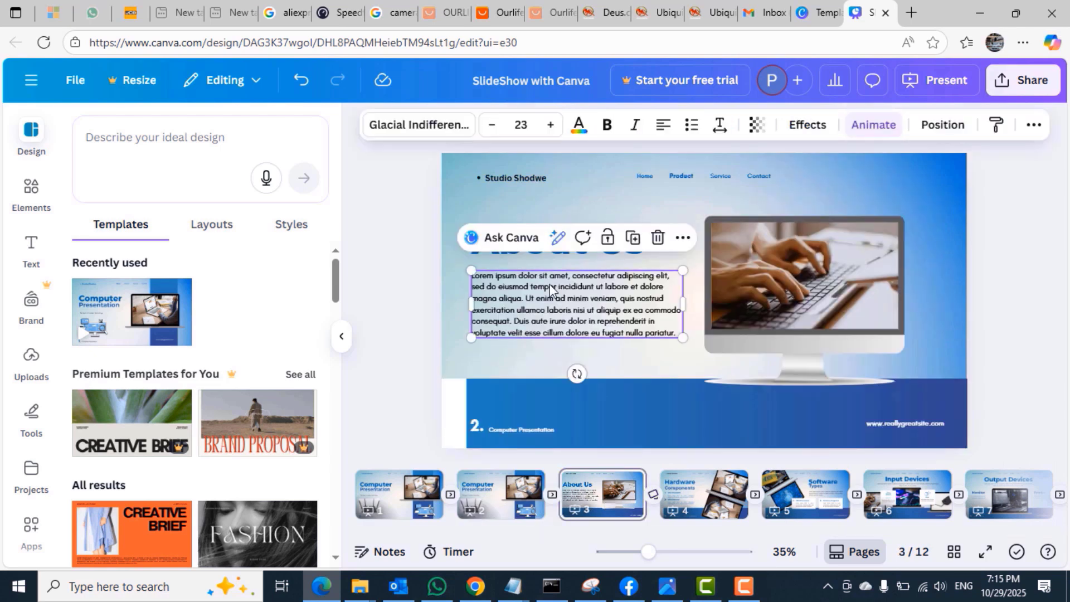
Step: Try font size 25 on the About Us paragraph and return it to 23
left_click(552, 125)
left_click(552, 125)
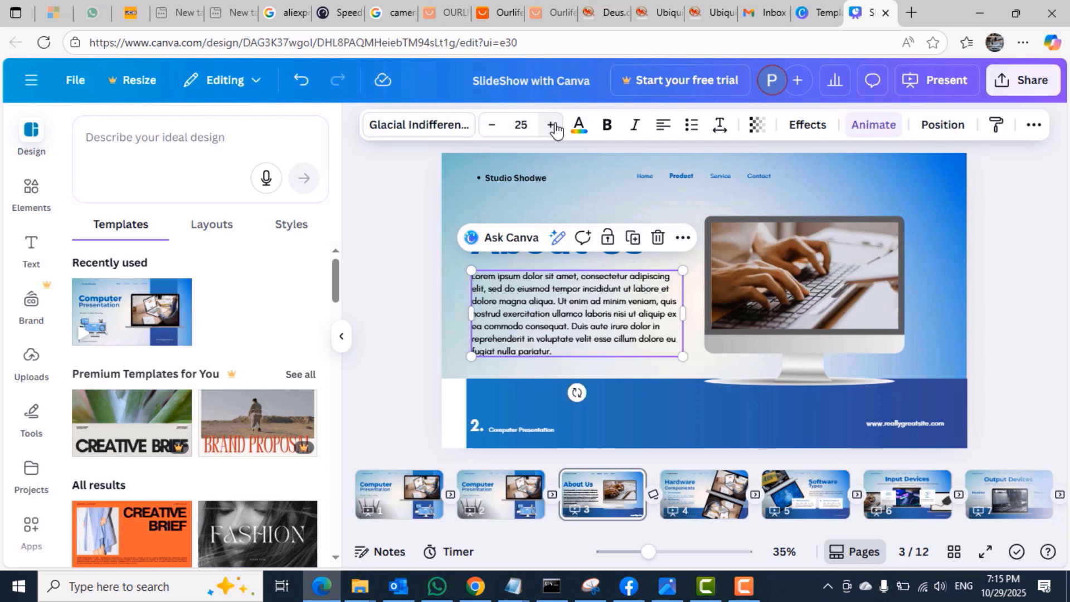
left_click(492, 124)
left_click(492, 125)
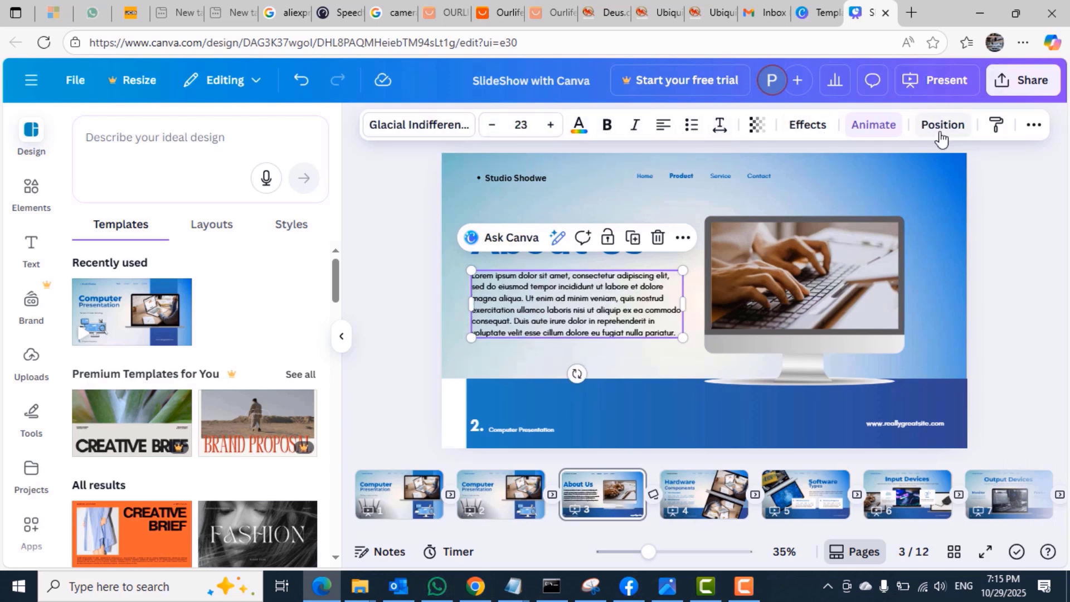
Step: Try Canva Sans, Glacial Indifference, Montserrat and League Spartan on the About Us paragraph, and set its font to Roboto
left_click(429, 127)
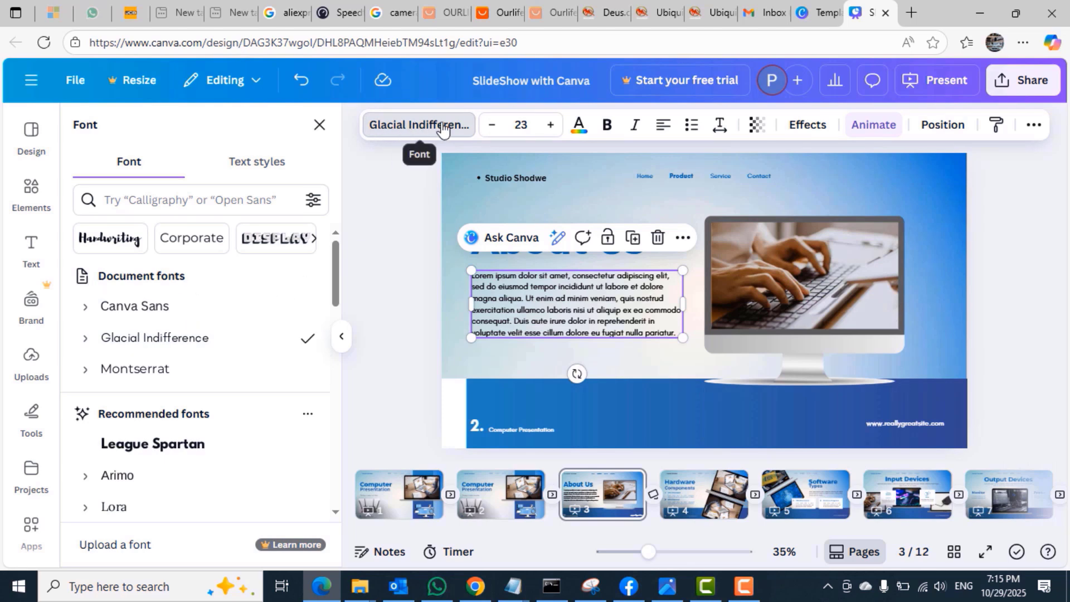
left_click(152, 307)
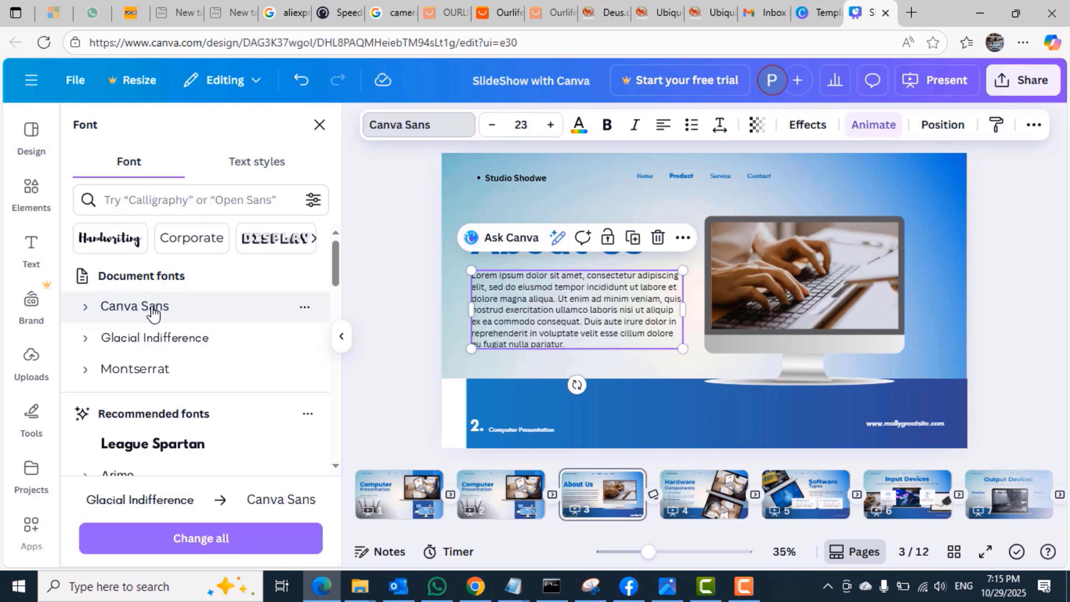
left_click(159, 340)
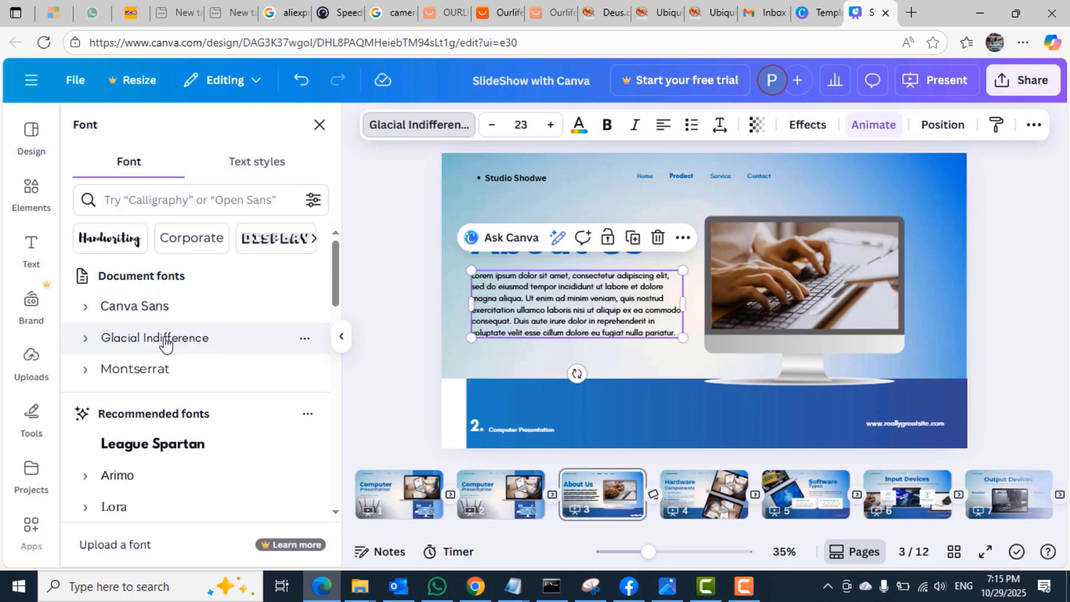
left_click(146, 372)
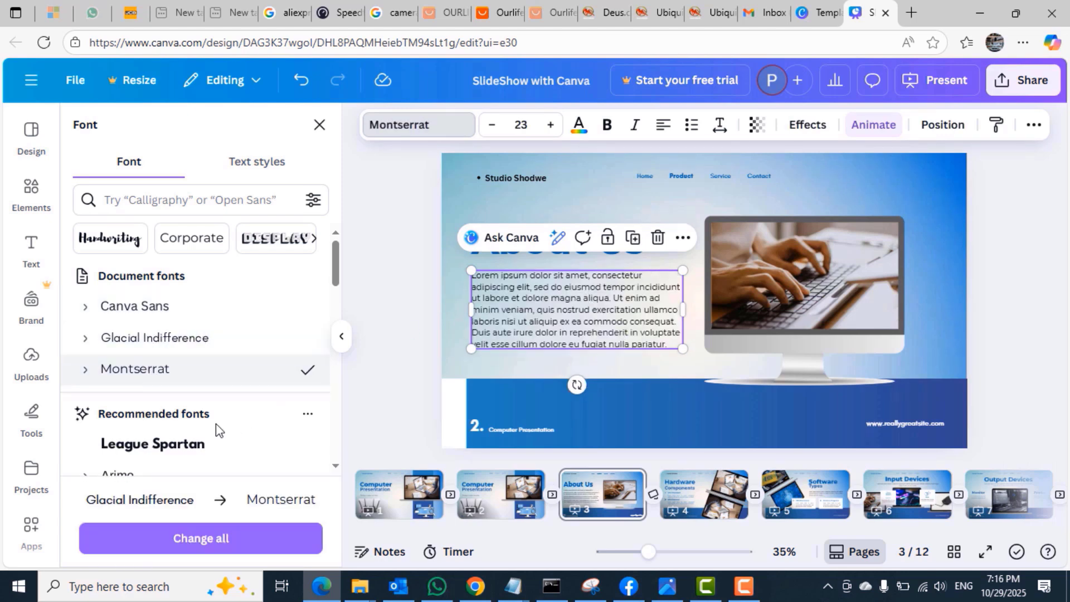
left_click(152, 446)
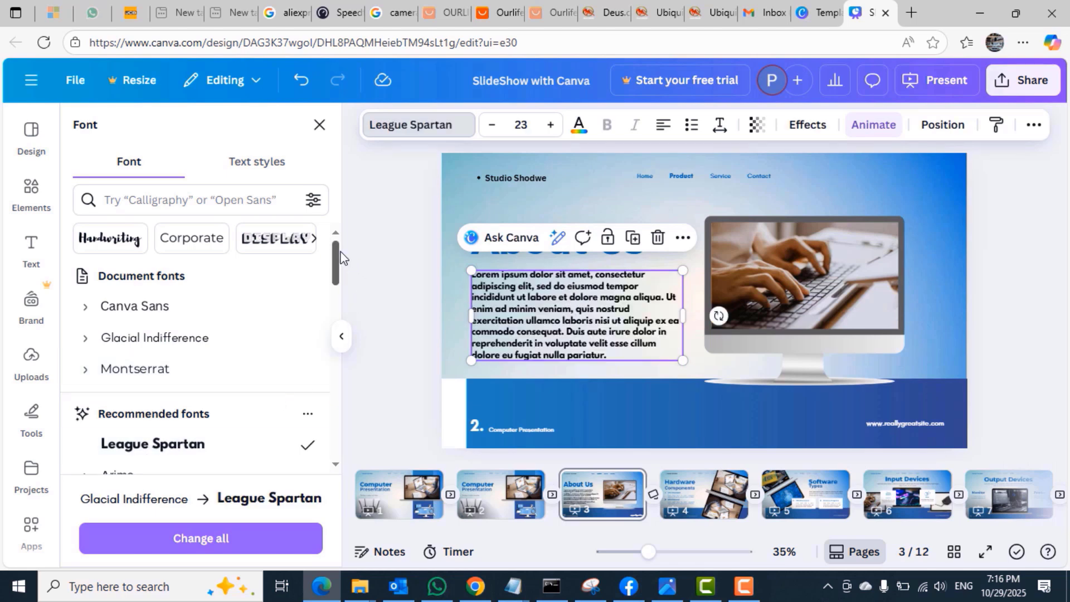
left_click_drag(336, 264, 336, 303)
left_click(136, 330)
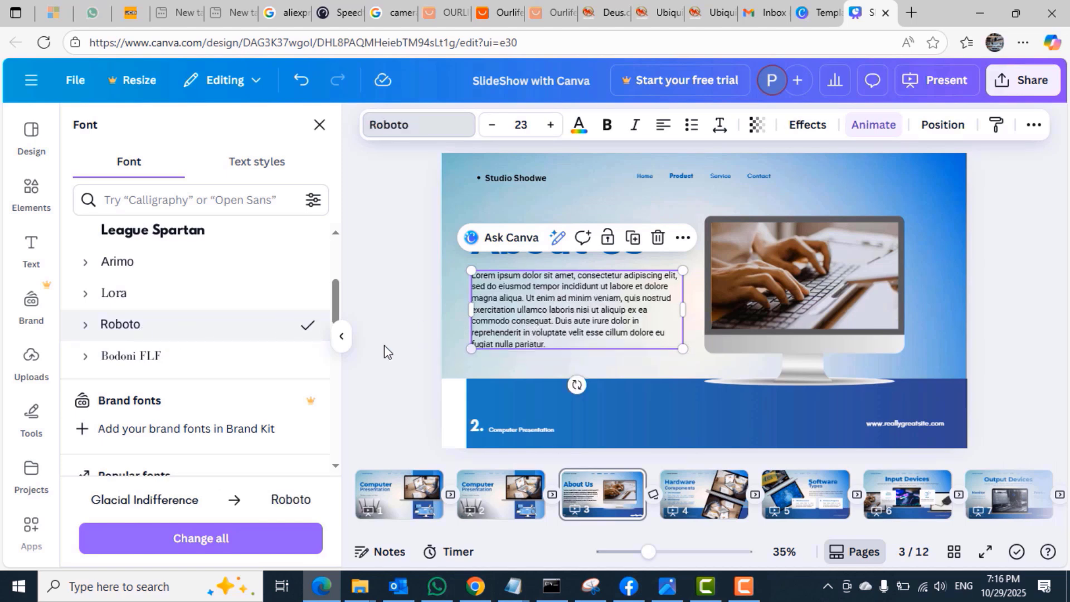
left_click_drag(333, 289, 332, 418)
scroll(330, 418, "down", 1)
left_click(161, 394)
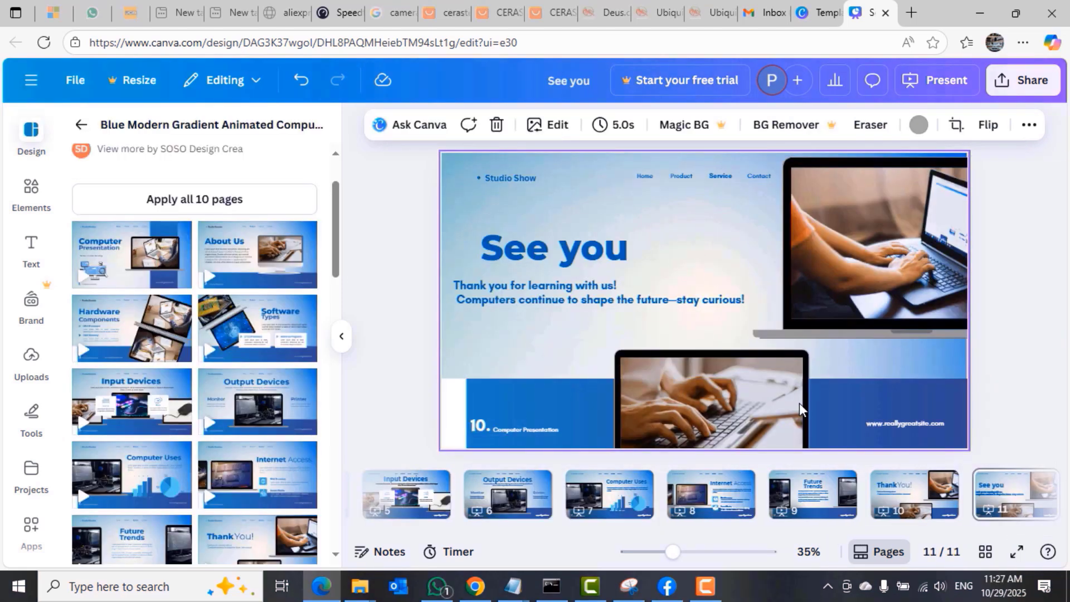
Step: Try turquoise, azure and two greys on the footer band of the See you page, and set its colour to the dark blue document colour
left_click(856, 411)
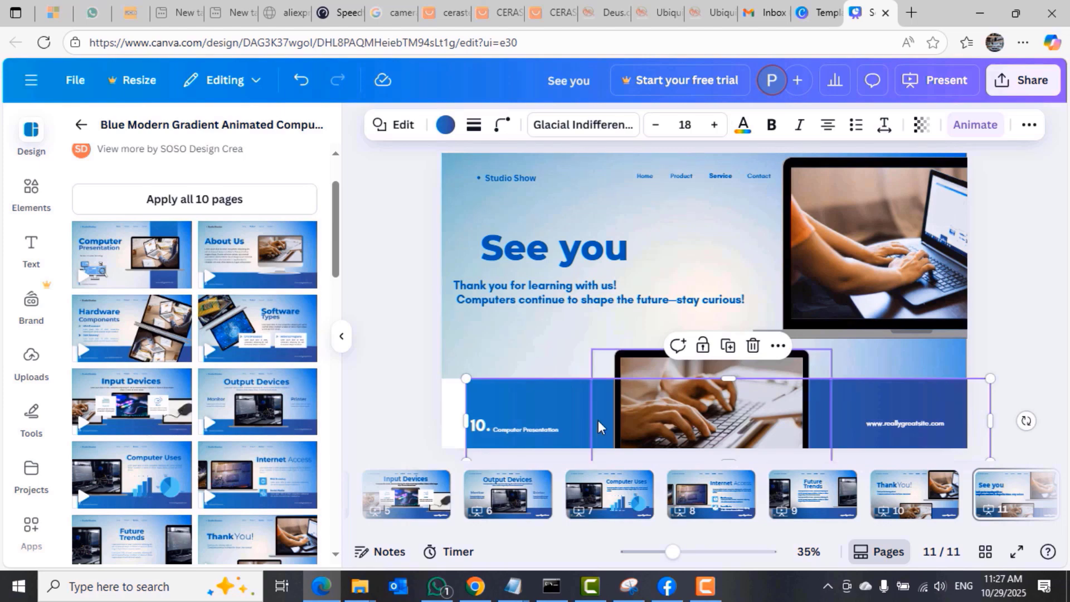
right_click(854, 394)
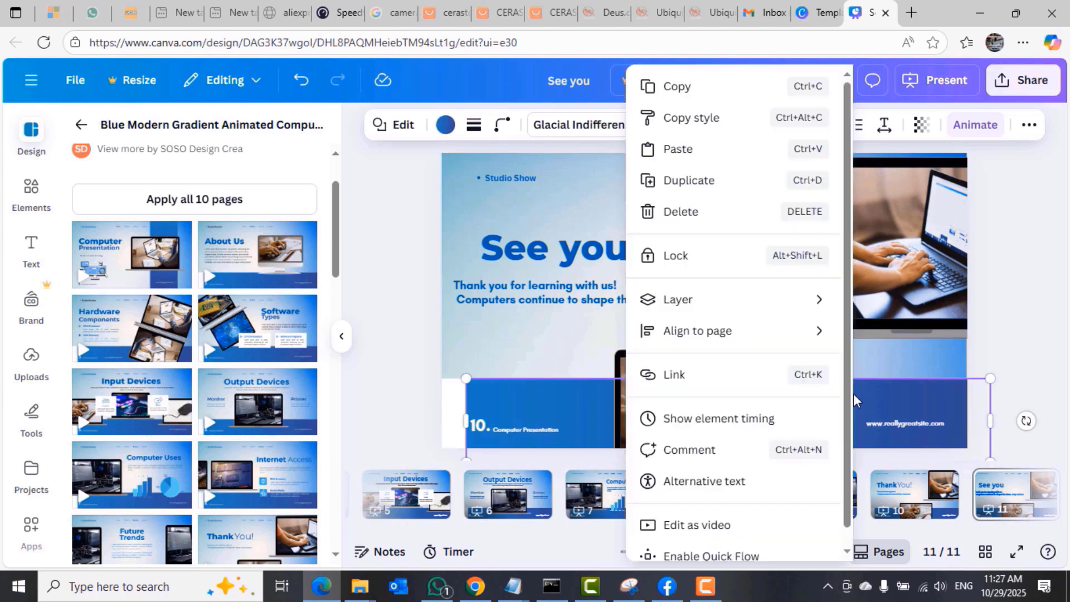
left_click(876, 393)
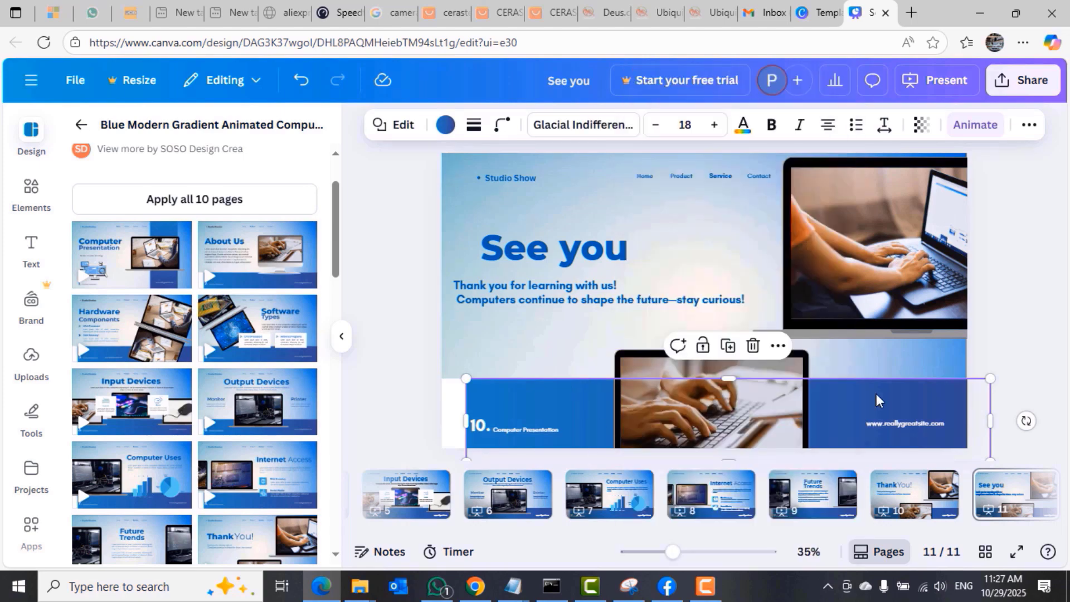
left_click(449, 126)
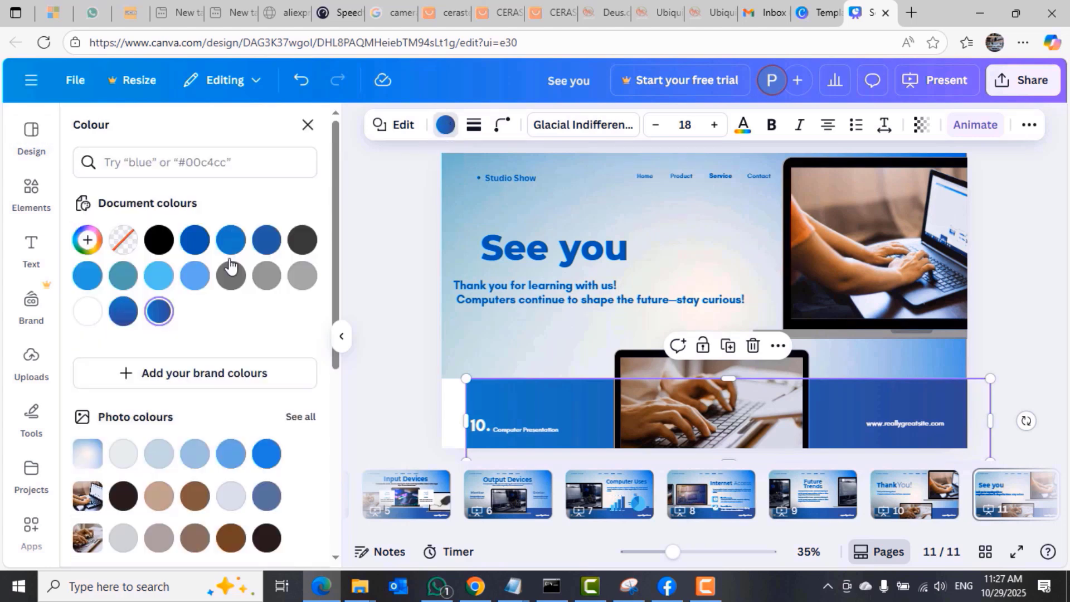
left_click(124, 277)
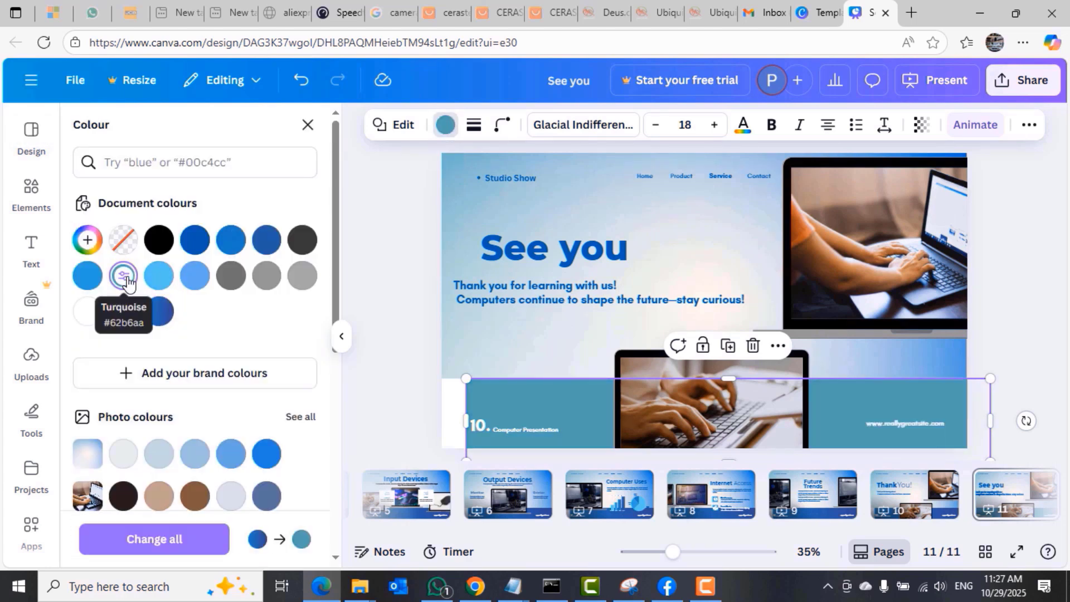
left_click(91, 279)
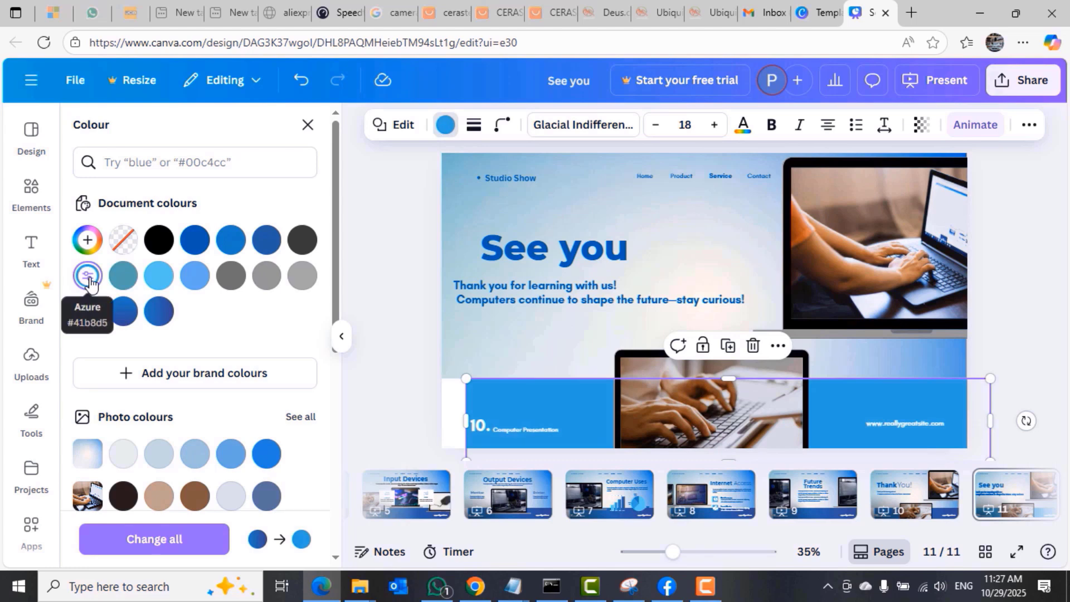
left_click(232, 276)
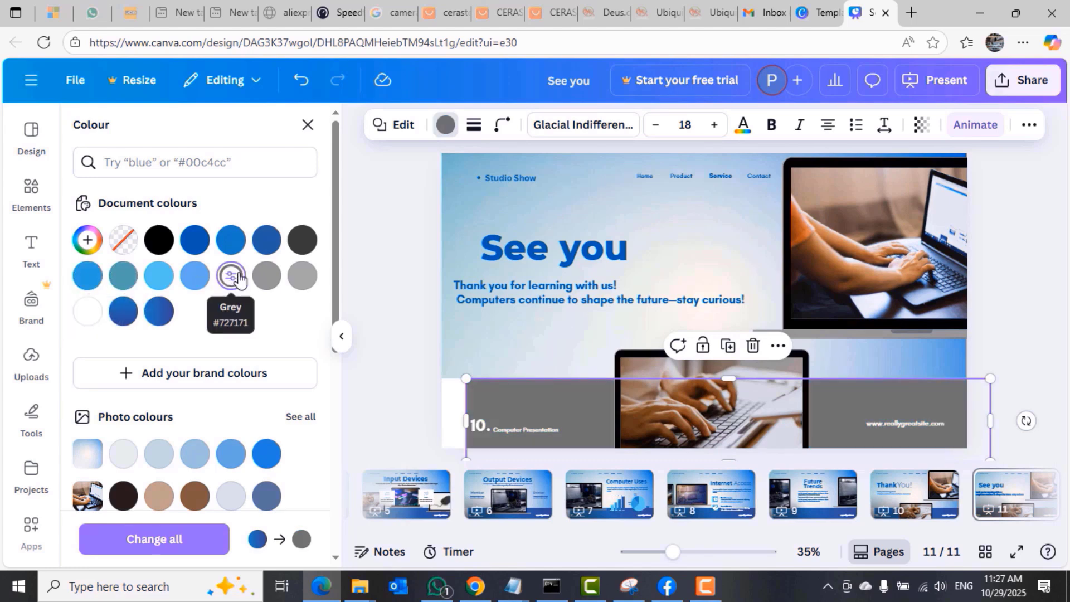
left_click(312, 283)
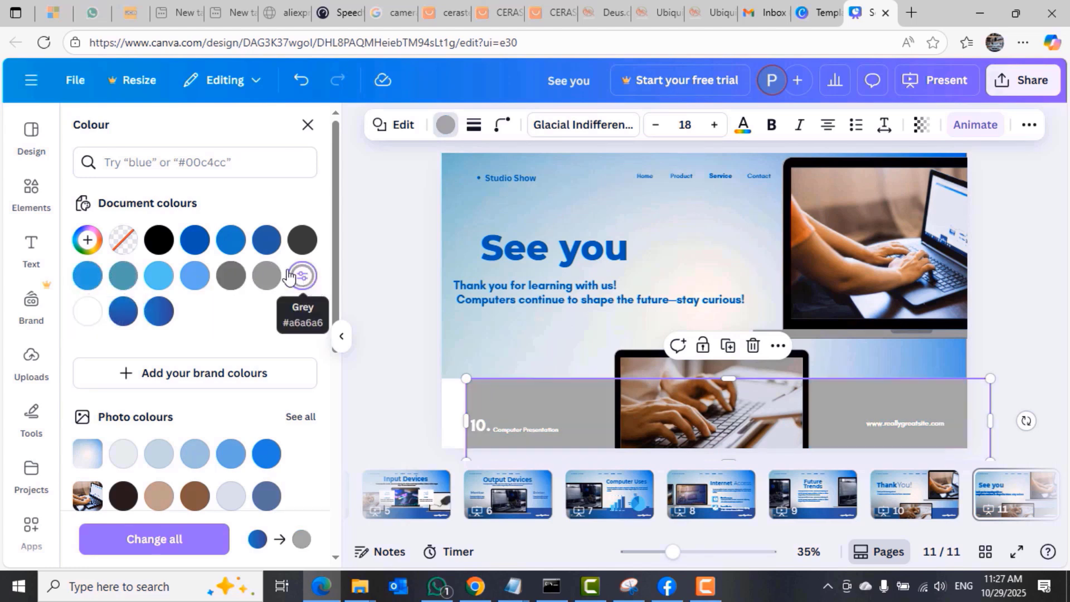
left_click(267, 240)
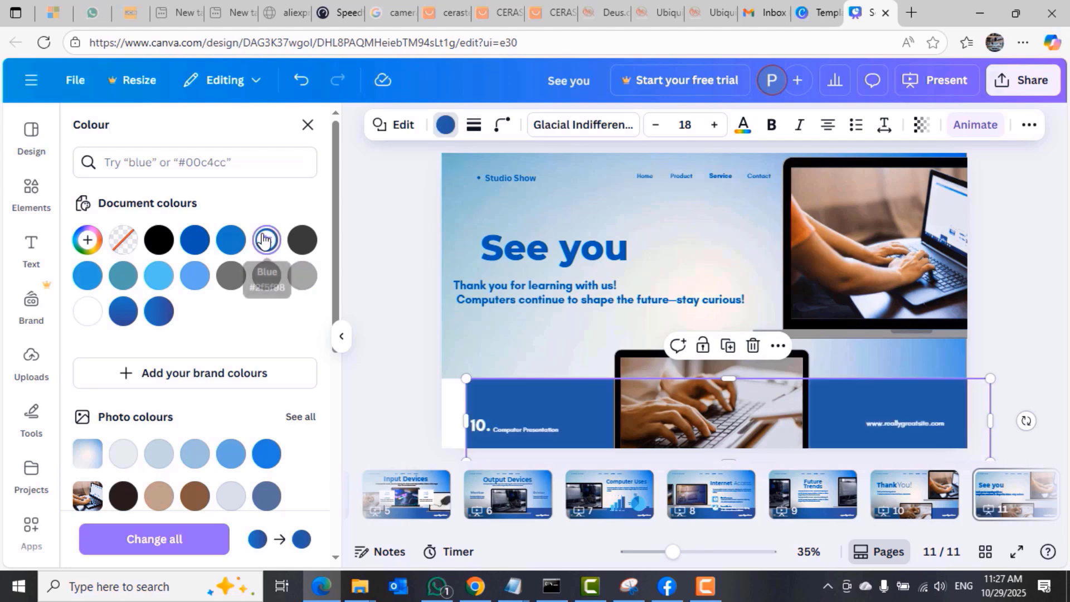
left_click(570, 350)
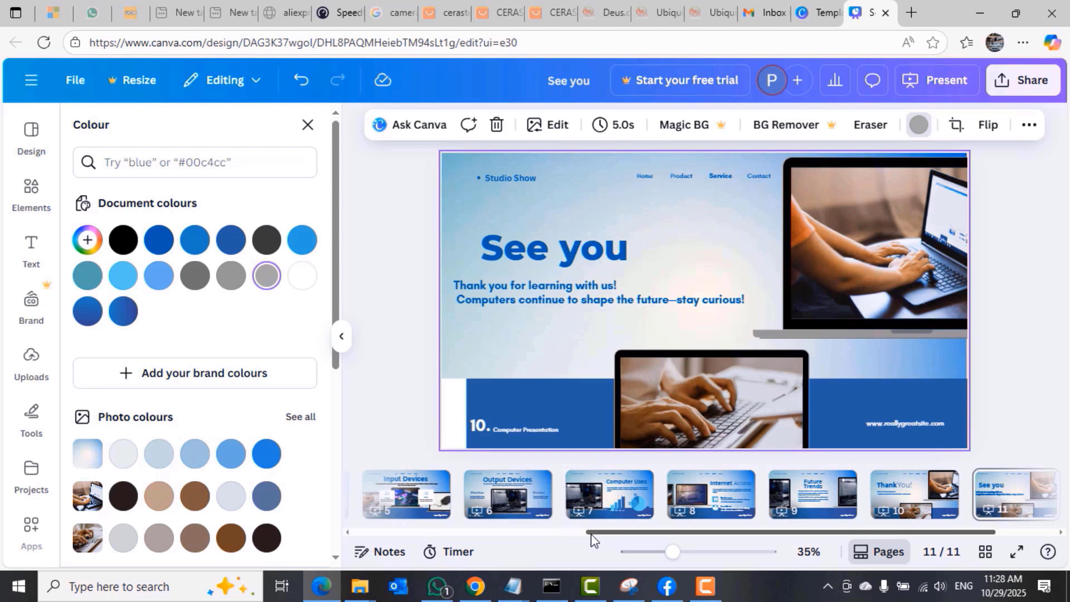
Step: Open page 1 and set its display timing to 5.5 seconds without applying it to all pages
left_click_drag(594, 533, 307, 530)
left_click(383, 504)
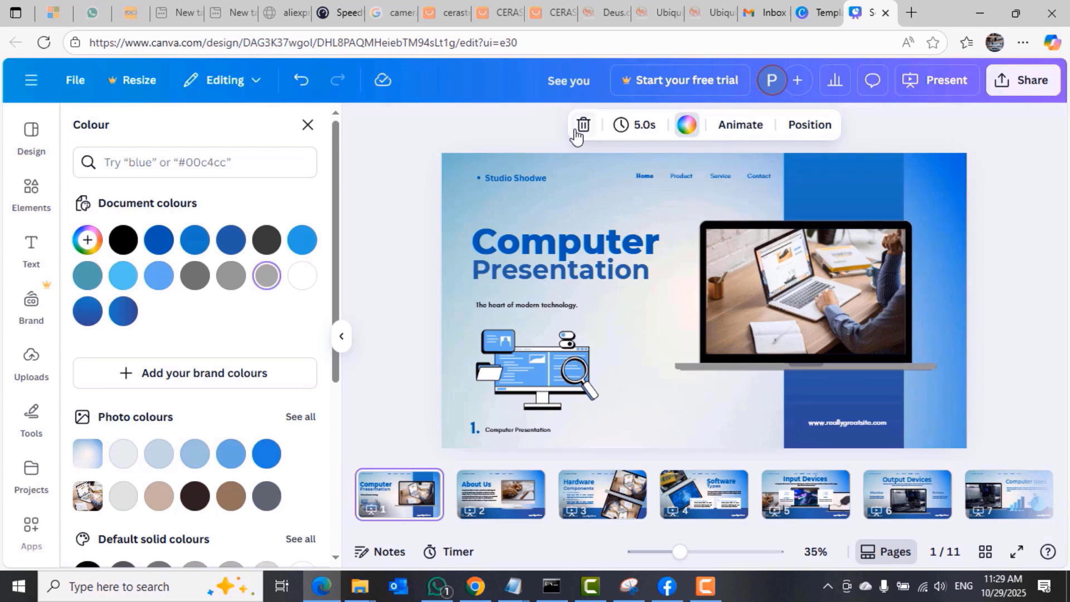
left_click(636, 128)
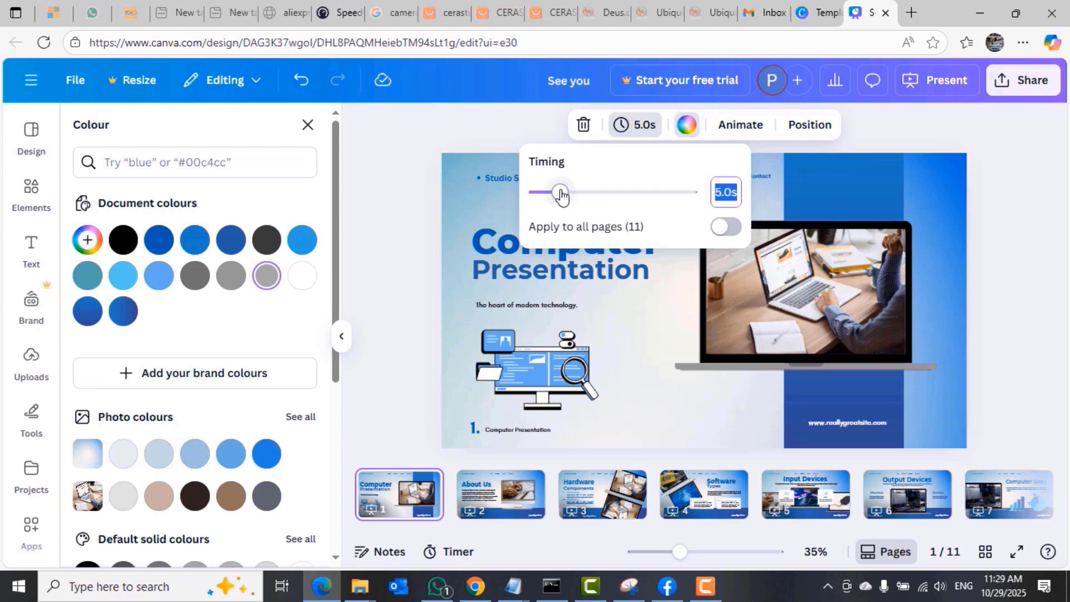
mouse_move(562, 194)
left_mouse_down()
mouse_move(700, 187)
mouse_move(582, 195)
left_mouse_up()
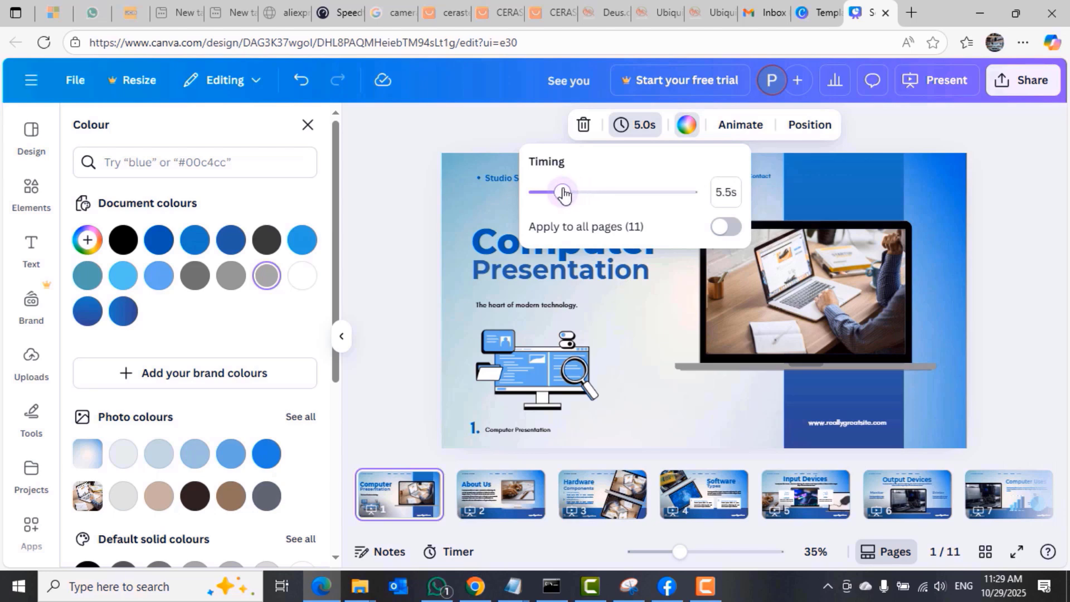
left_click(687, 124)
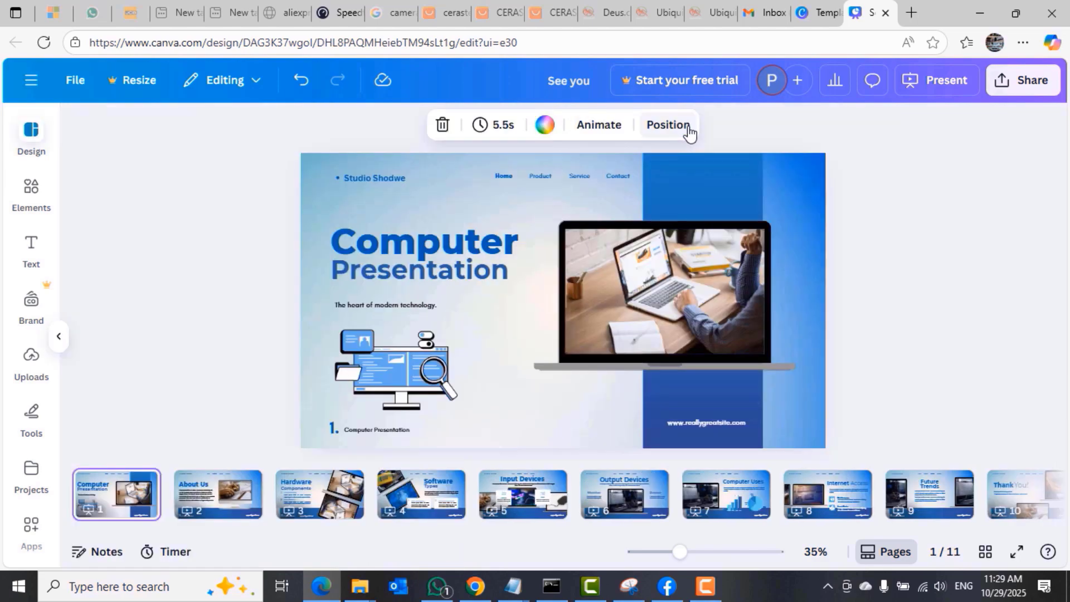
Step: Look through the layer list and the background colour options of page 1
left_click(667, 125)
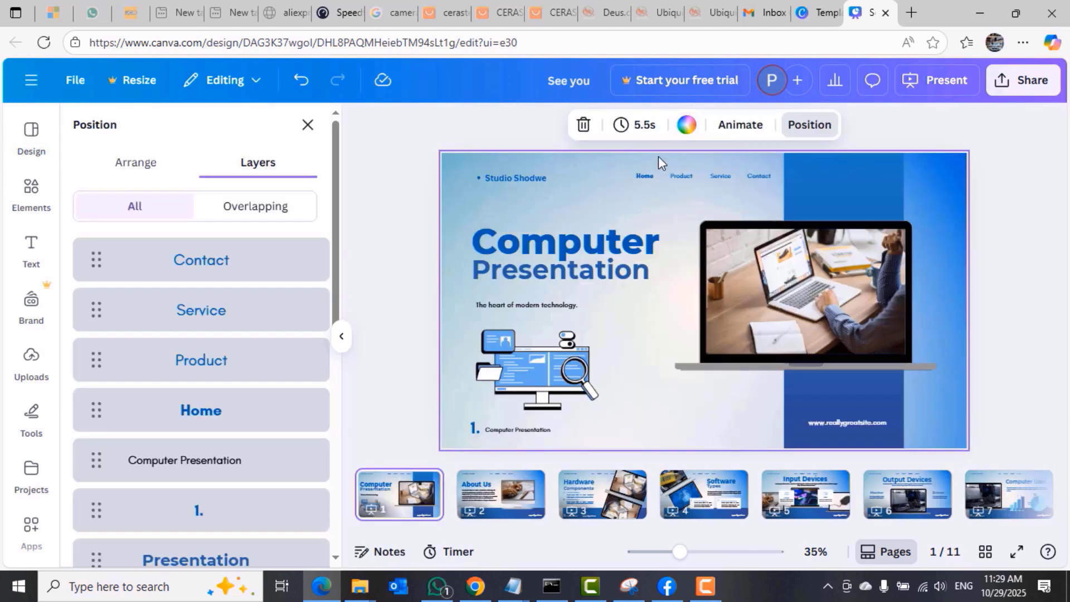
left_click(688, 125)
left_click(690, 127)
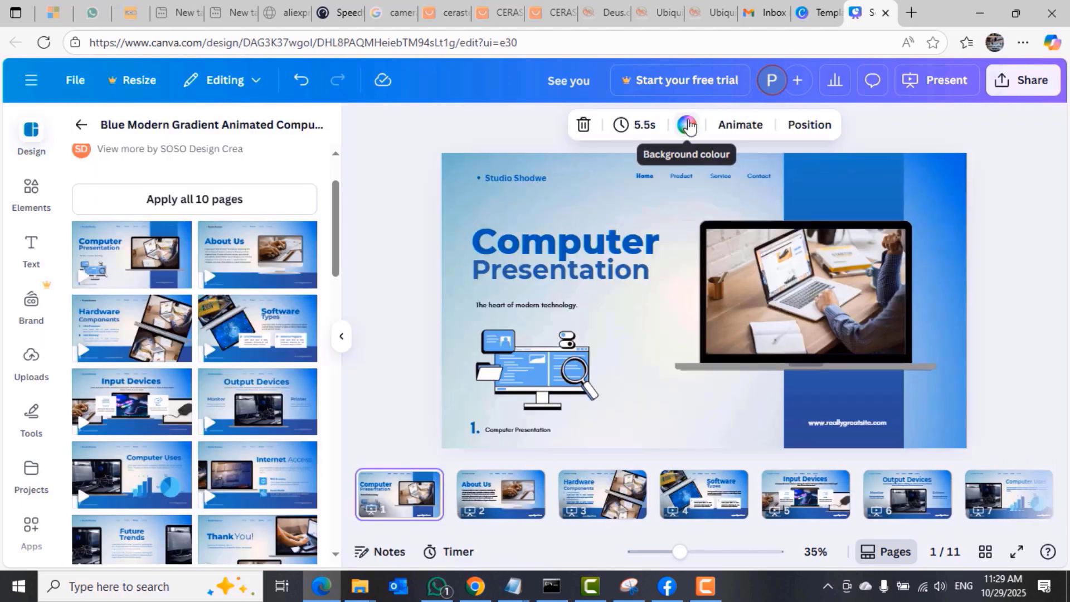
left_click(688, 126)
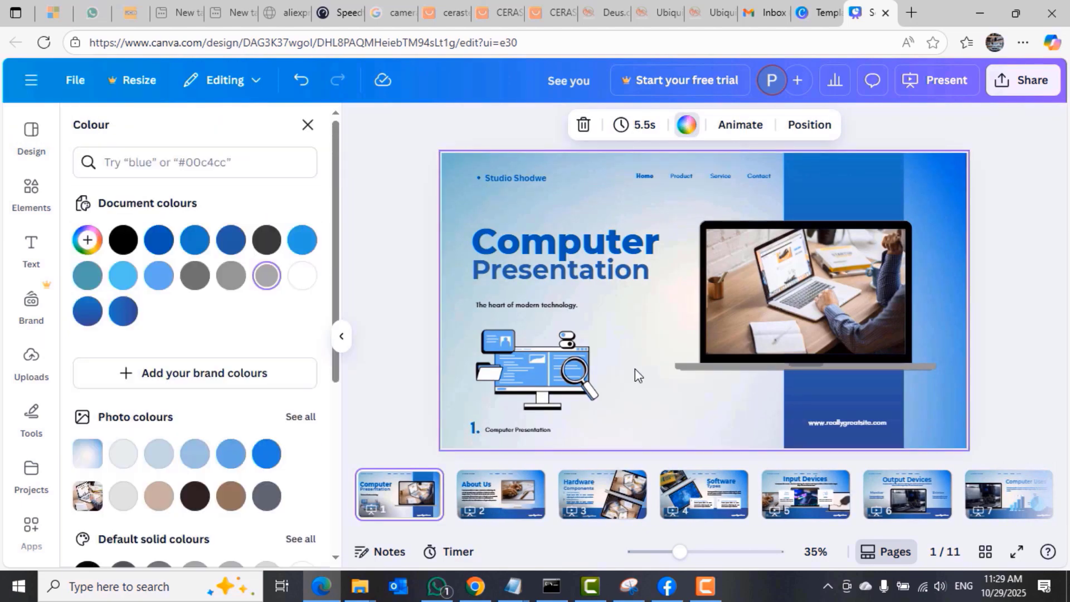
Step: Apply the Simple page animation to page 1 and check the animation settings of the computer illustration
left_click(737, 123)
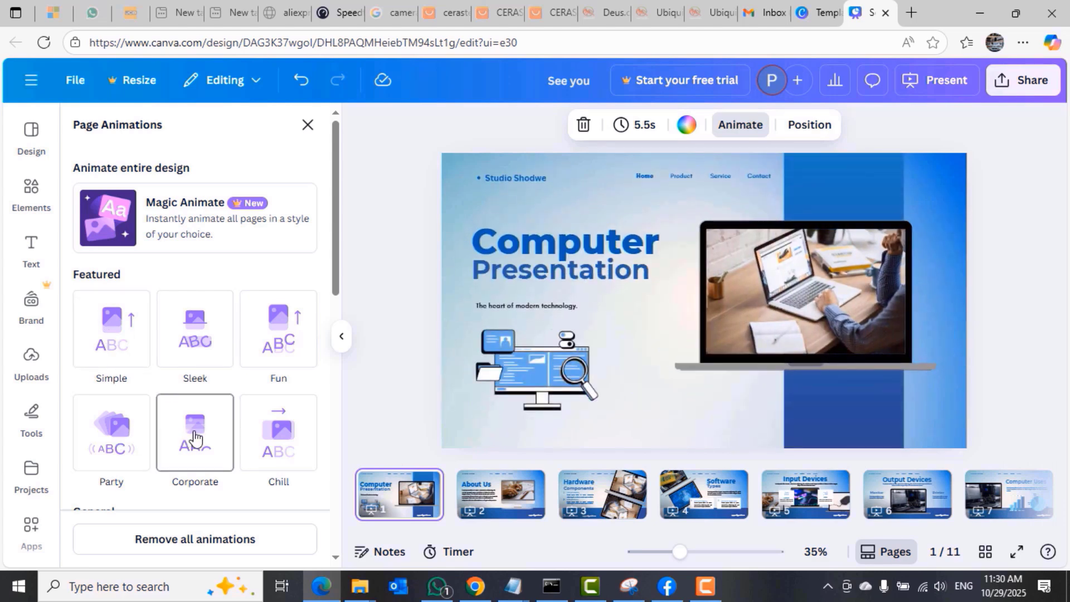
left_click(120, 334)
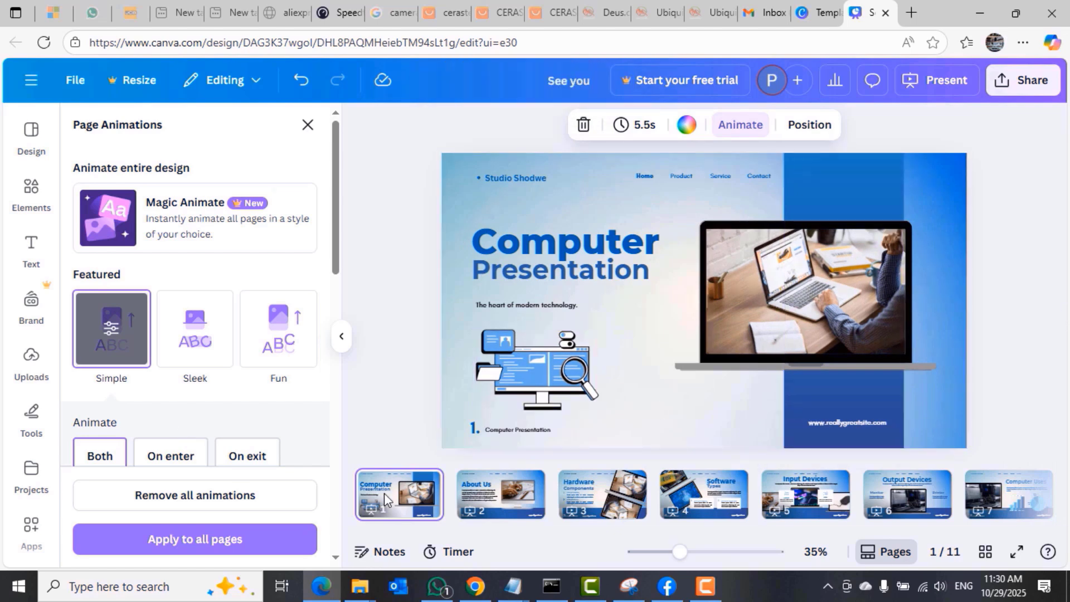
left_click(564, 390)
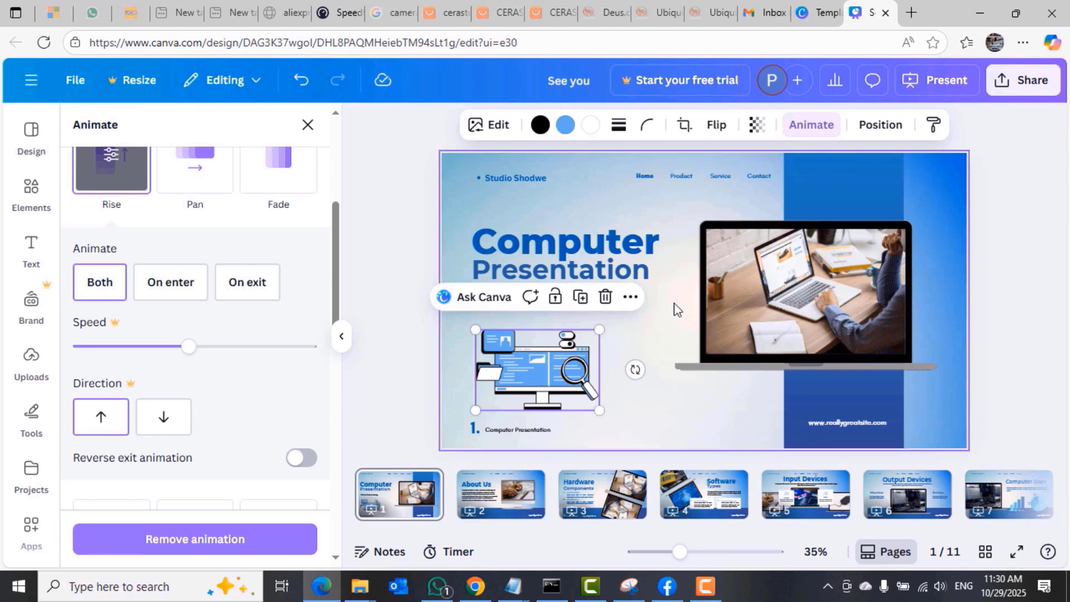
left_click(658, 321)
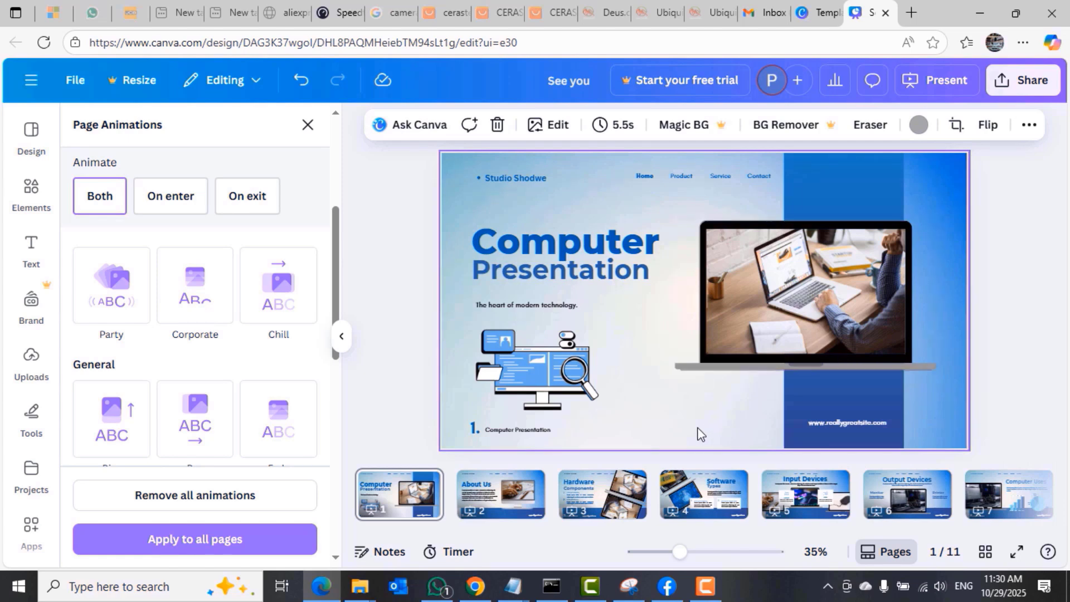
left_click(979, 580)
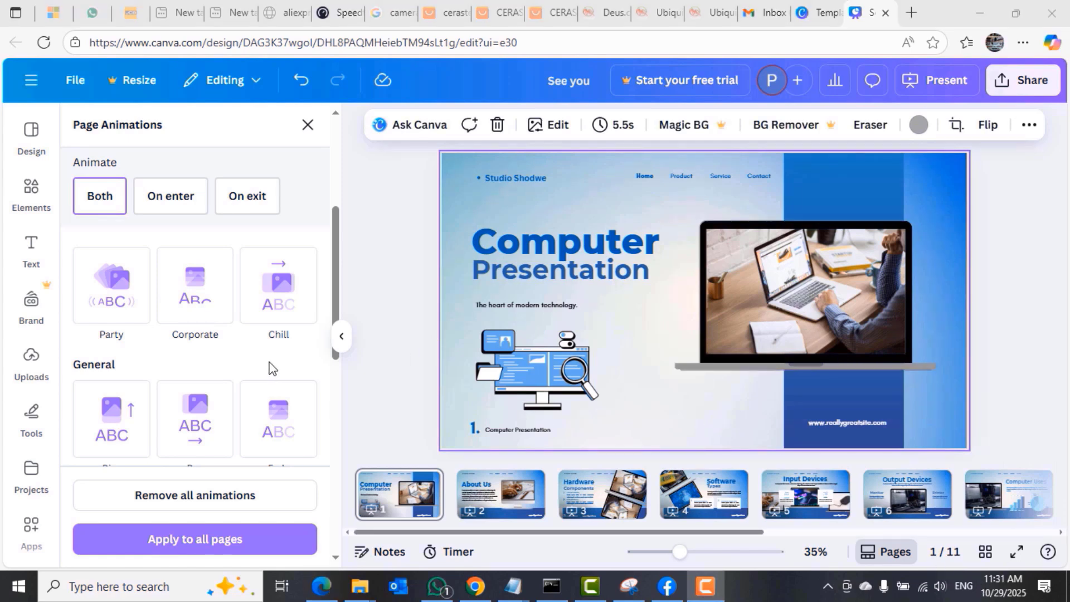
Step: Move the laptop image on page 1 up and to the right, and delete the website address text below it
left_click(830, 273)
left_click(831, 273)
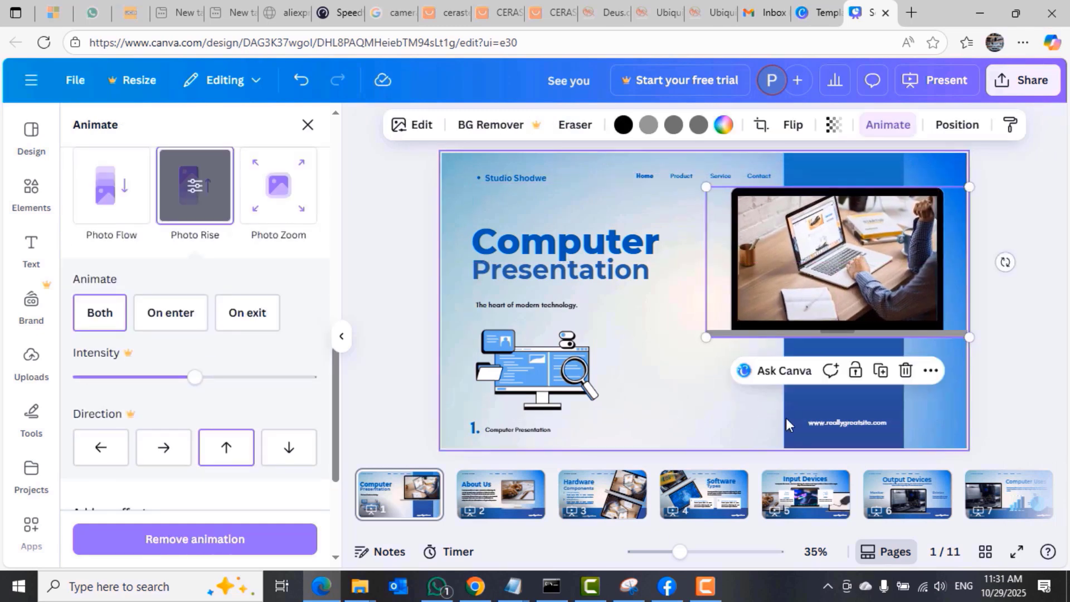
left_click(829, 424)
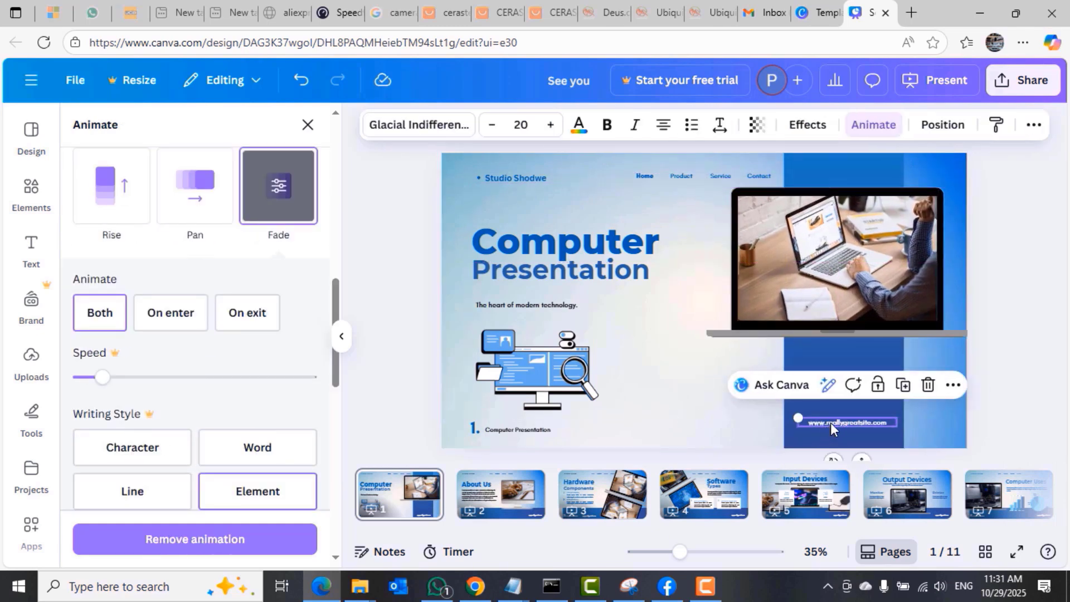
left_click(928, 384)
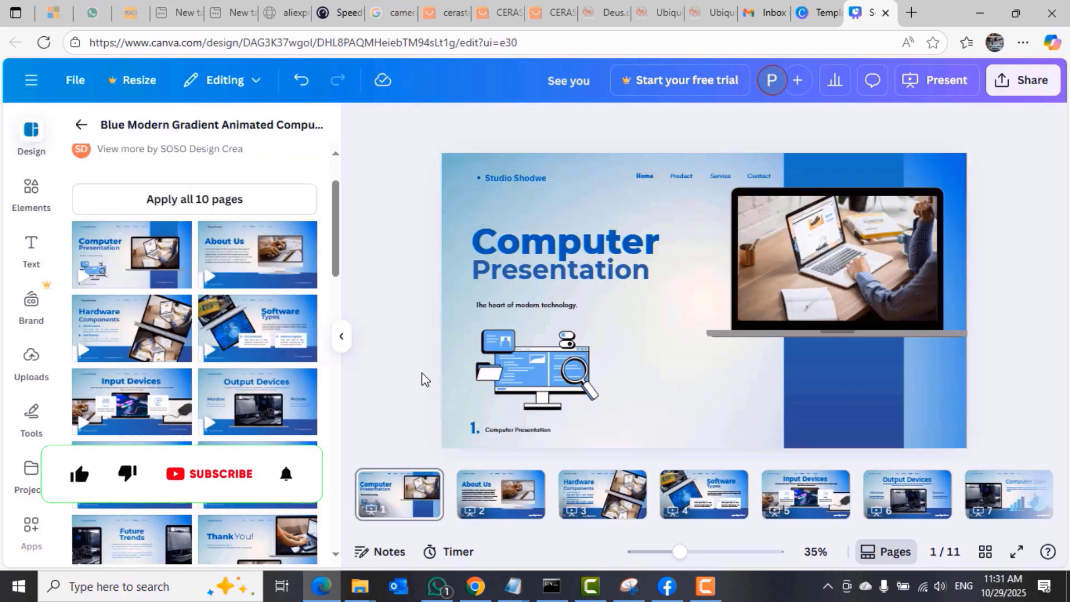
Step: Move the computer illustration onto the blue vertical band below the laptop image
left_click_drag(539, 374, 858, 402)
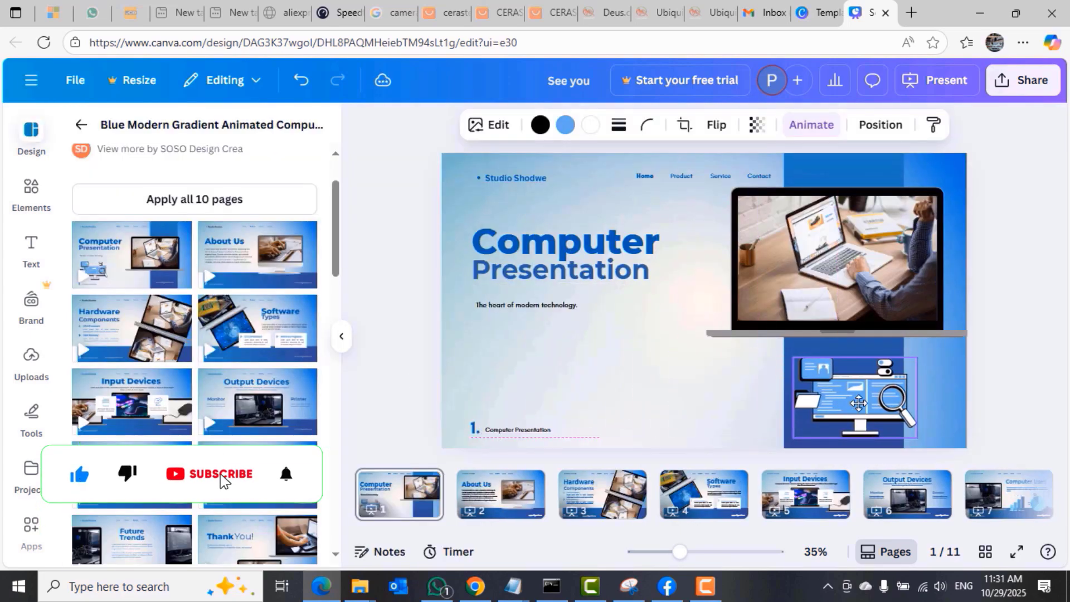
left_click(566, 389)
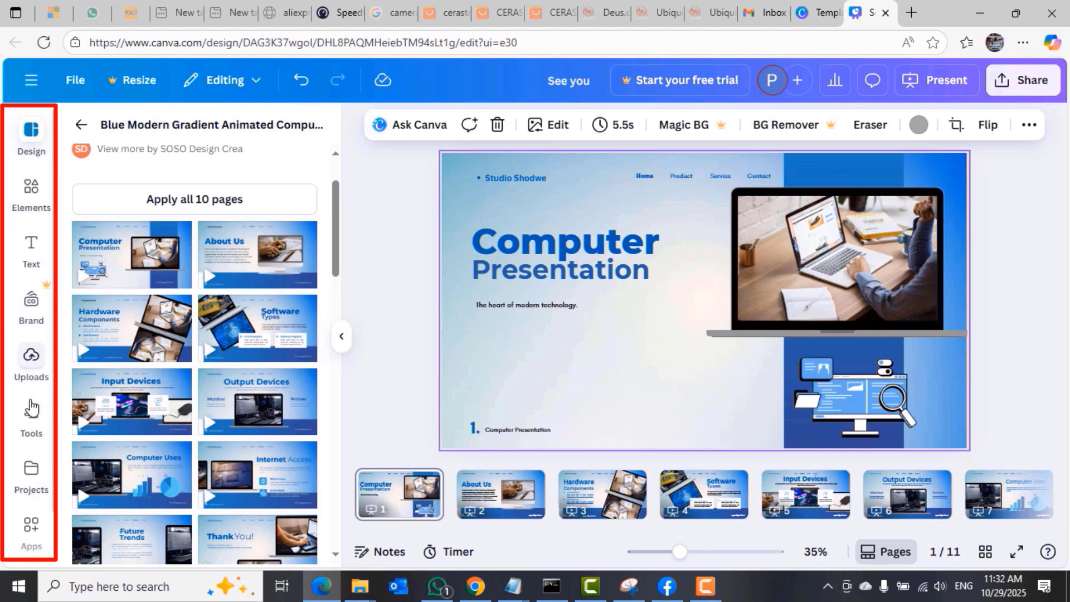
Step: Upload the picture DlinkAC1900.jpg from the Pictures folder to the design's uploads
left_click(31, 362)
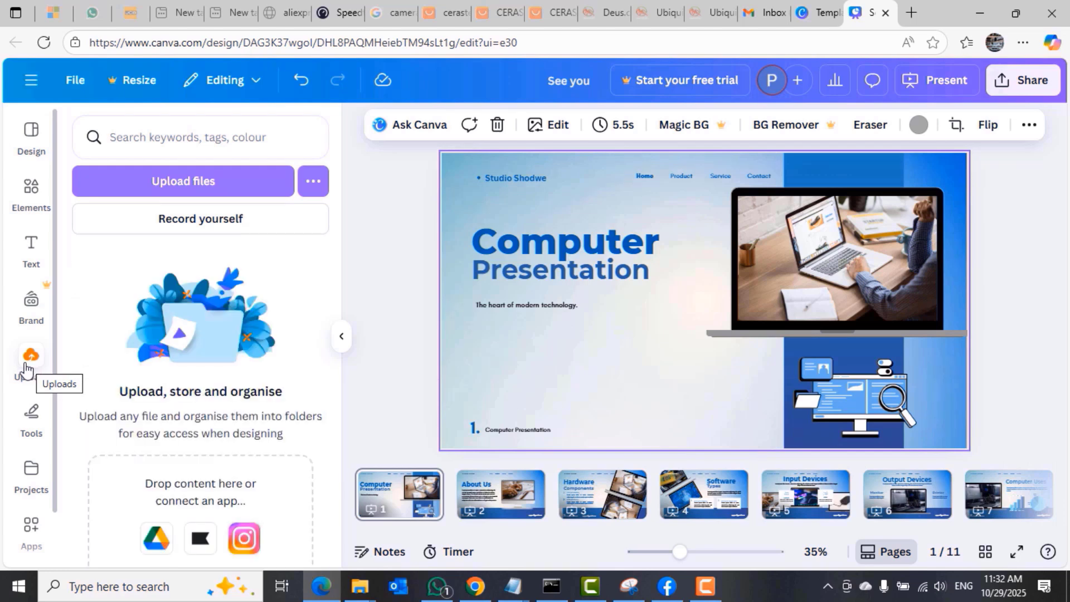
left_click(198, 181)
left_click(253, 262)
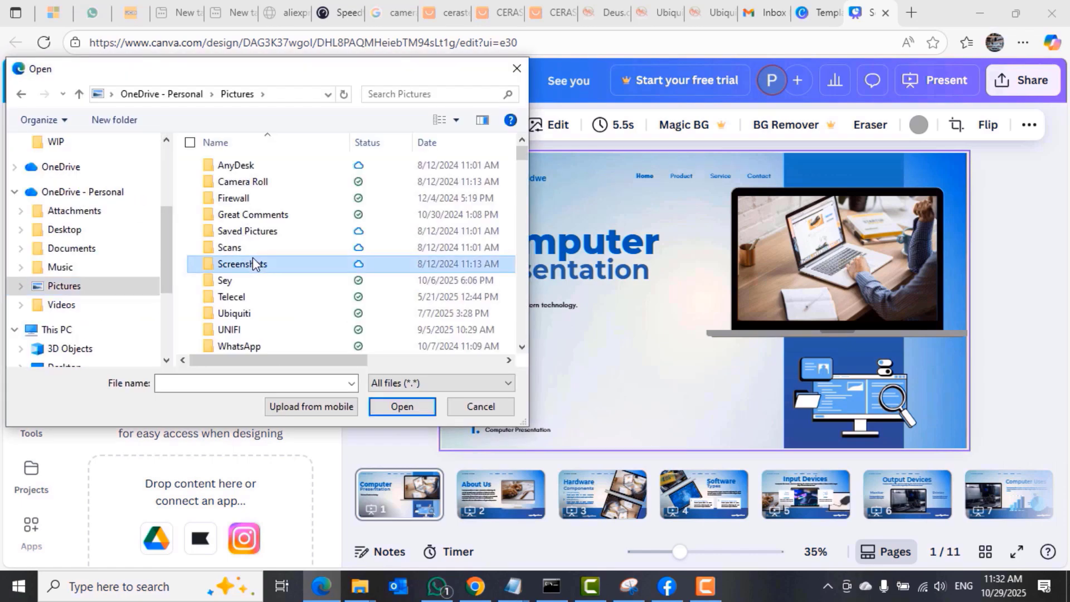
key("d")
left_click(253, 228)
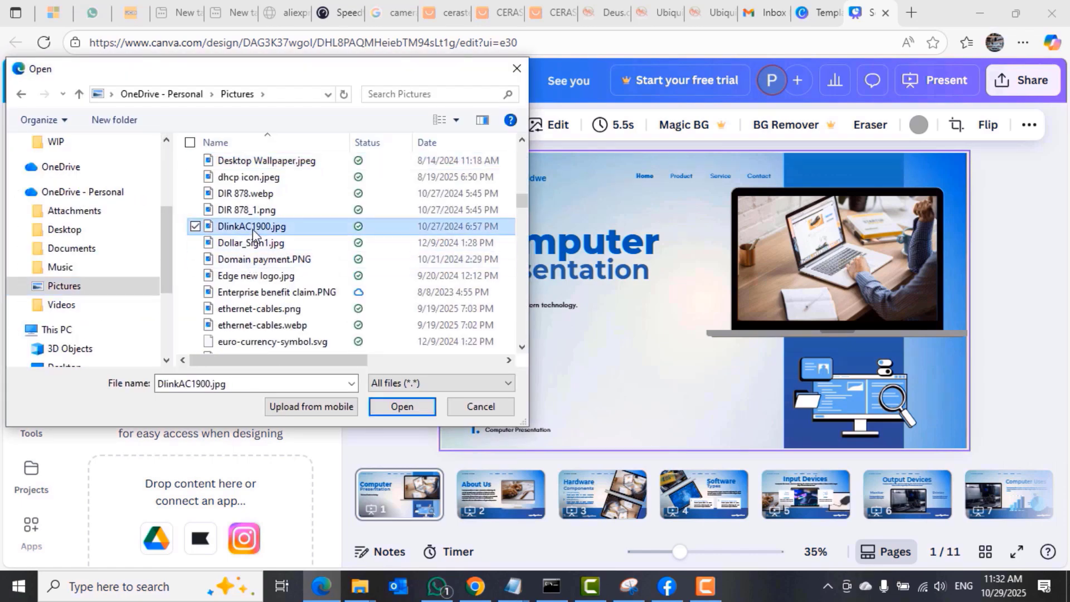
left_click(401, 407)
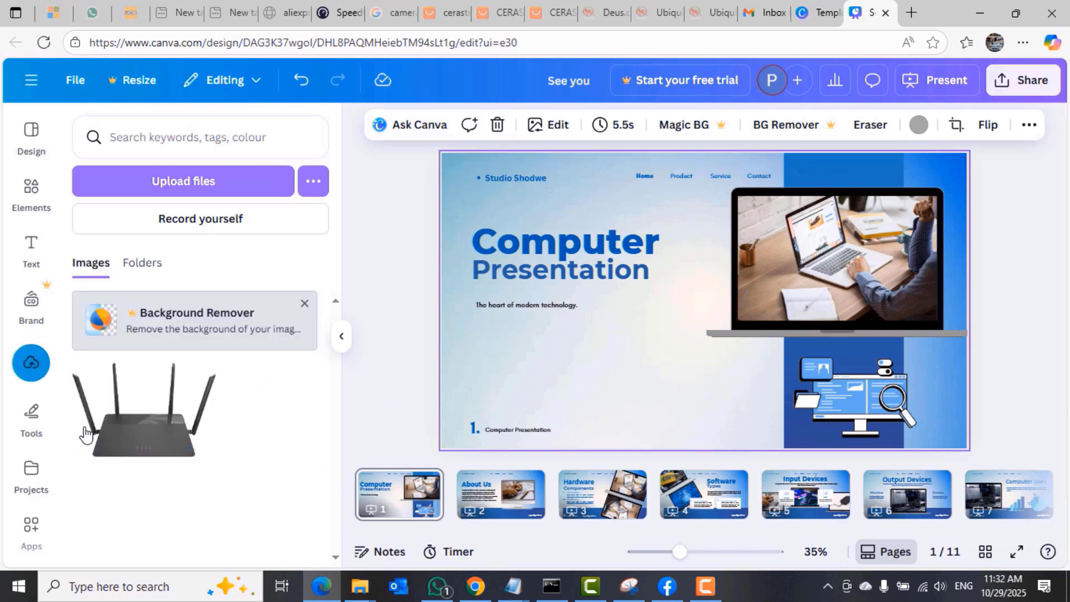
Step: Add the uploaded router picture to page 1, shrink it to less than half size and place it above the Computer Presentation footer text
left_click(137, 426)
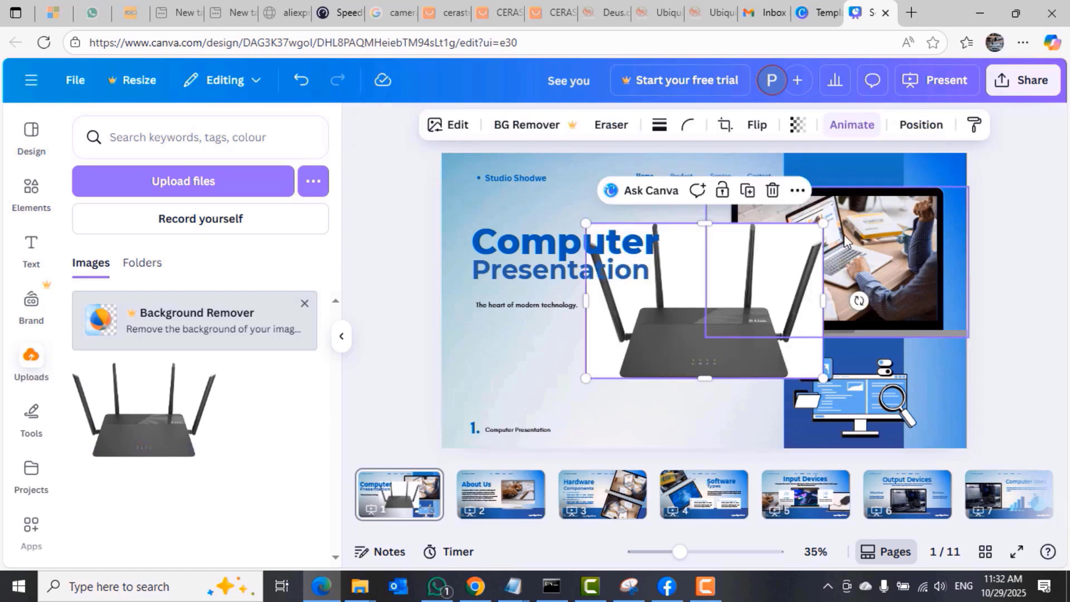
left_click_drag(822, 224, 698, 304)
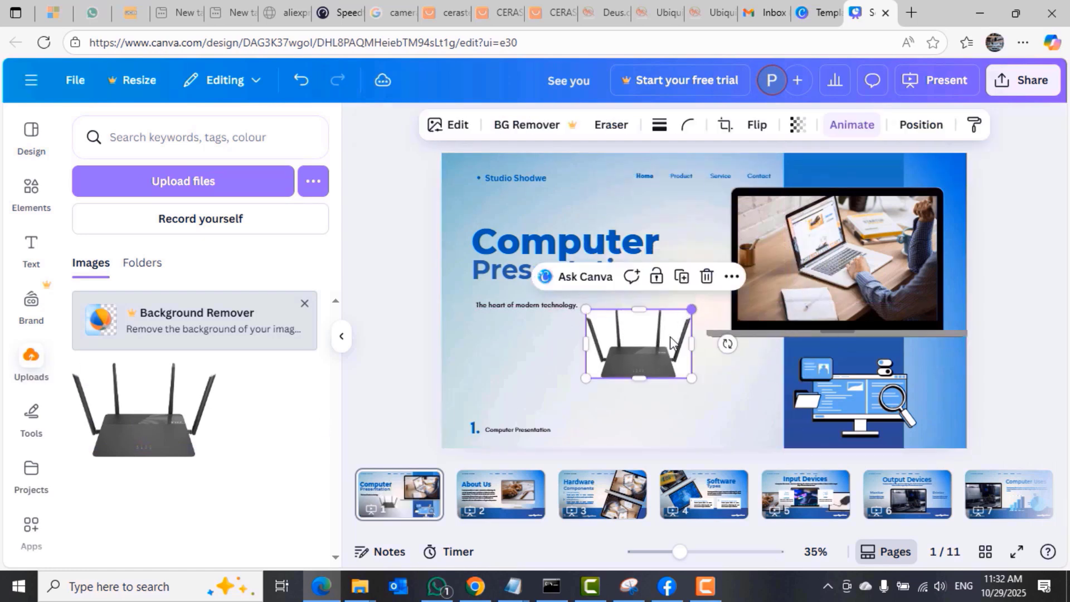
left_click_drag(640, 349, 529, 371)
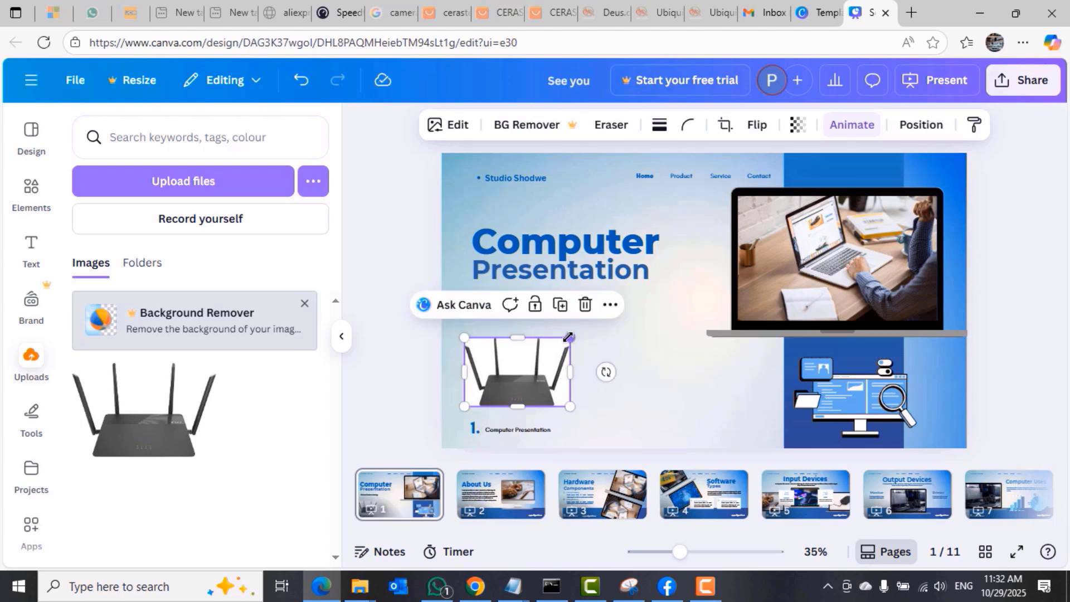
Step: Enlarge the router picture on page 1 slightly, up to just below the tagline
left_click_drag(568, 336, 589, 325)
left_click(684, 408)
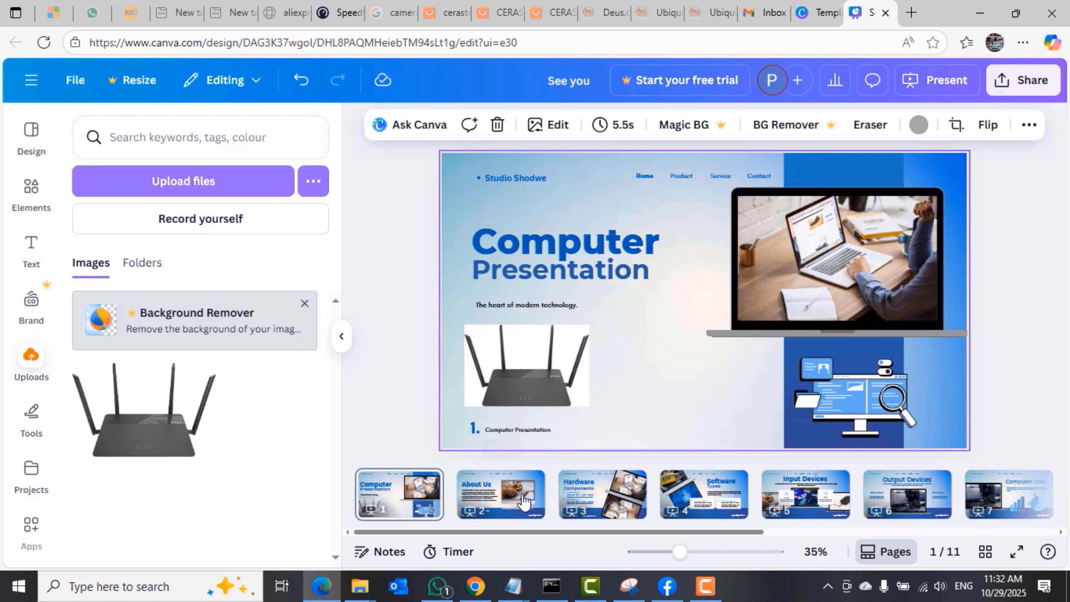
Step: Look through pages 2 to 5 of the presentation and return to page 1
left_click(485, 506)
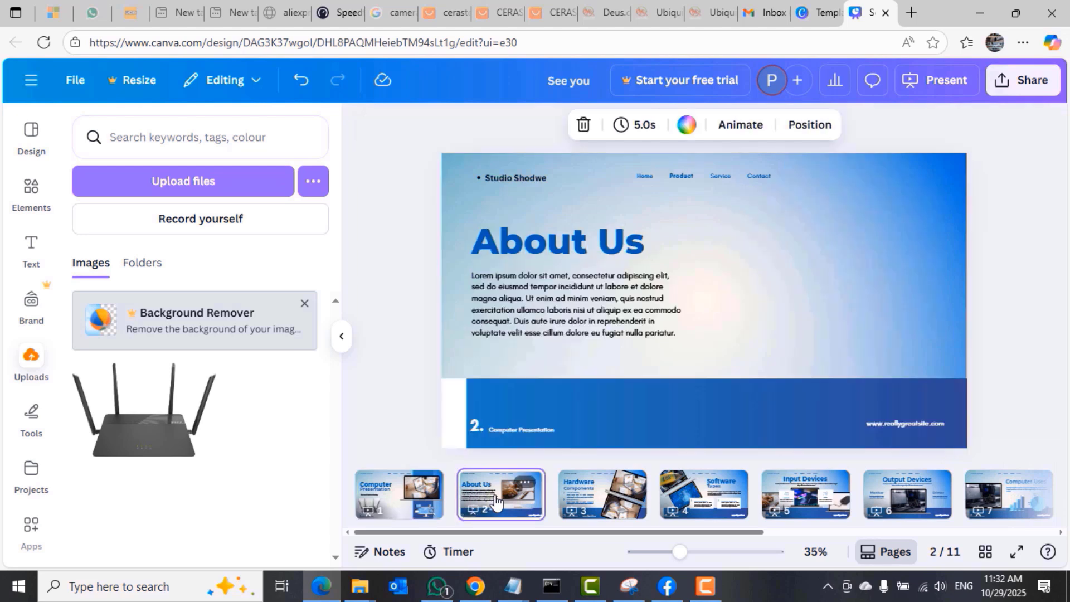
left_click(594, 495)
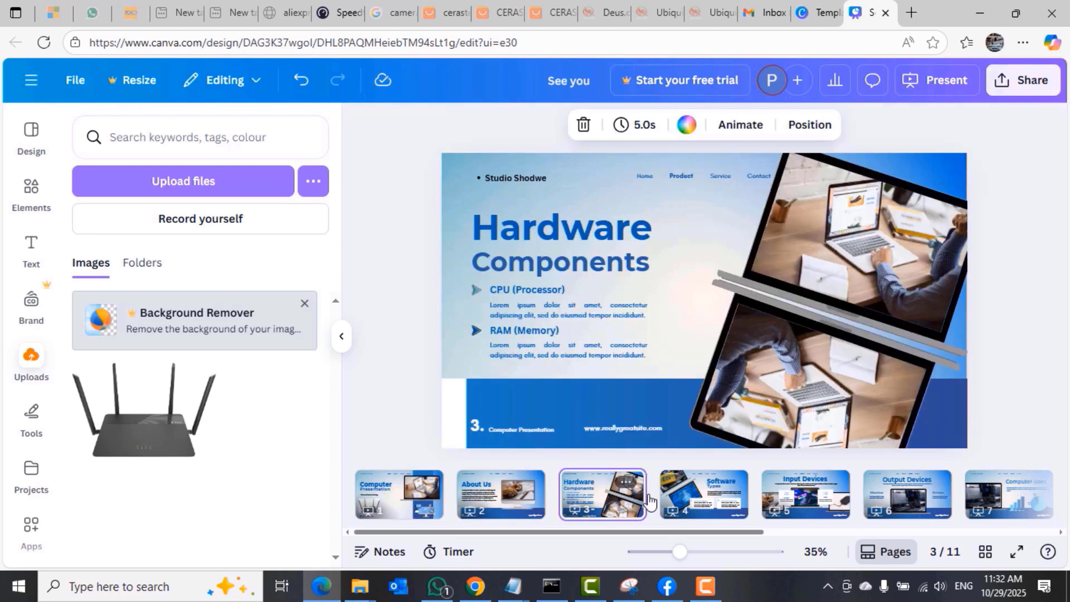
left_click(708, 496)
left_click(813, 498)
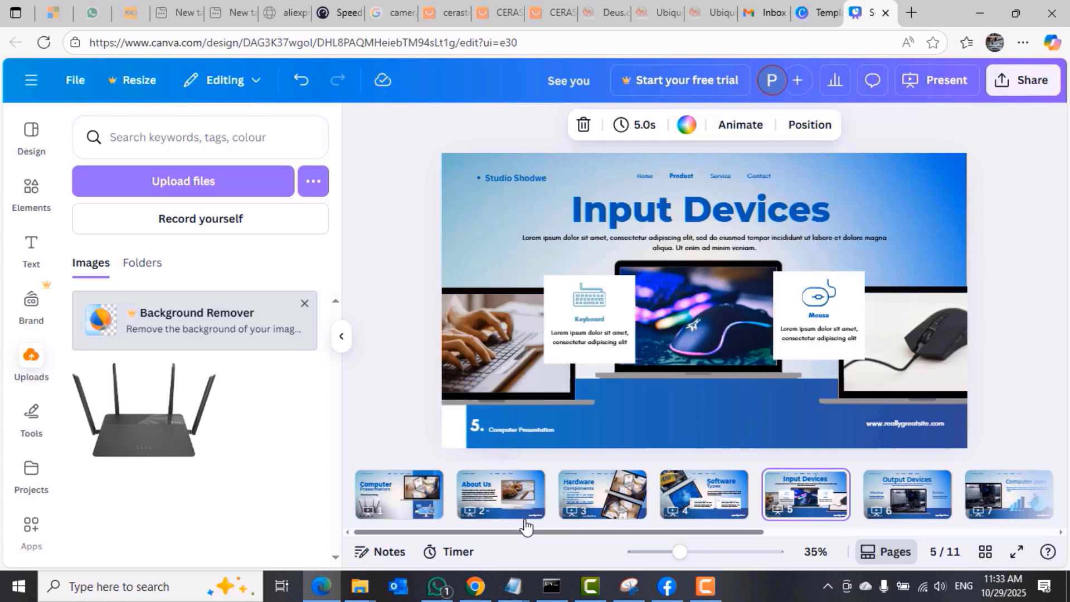
scroll(523, 539, "down", 5)
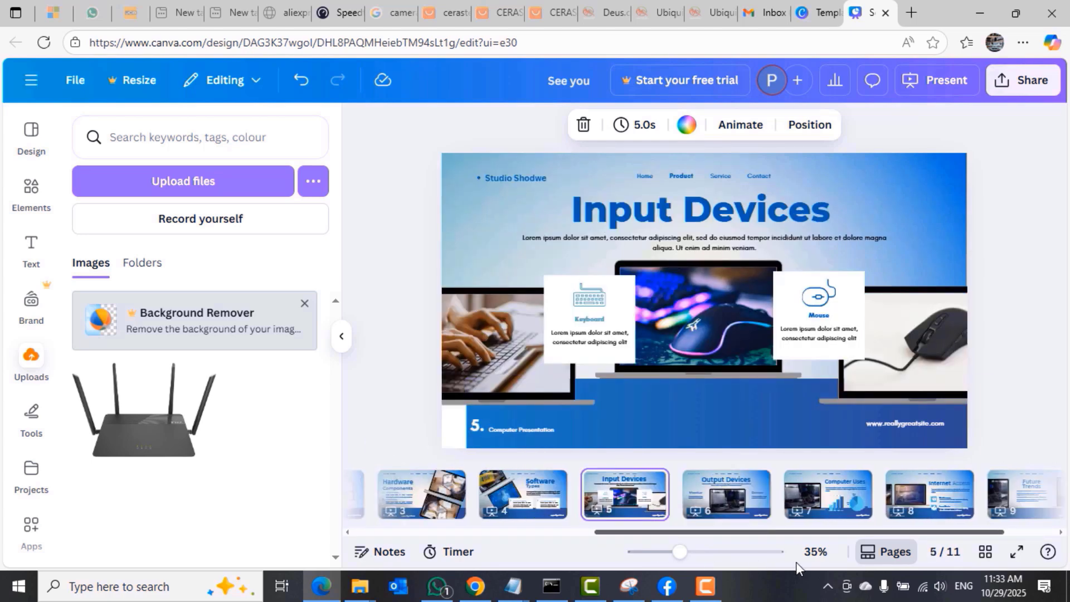
left_click_drag(630, 536, 446, 535)
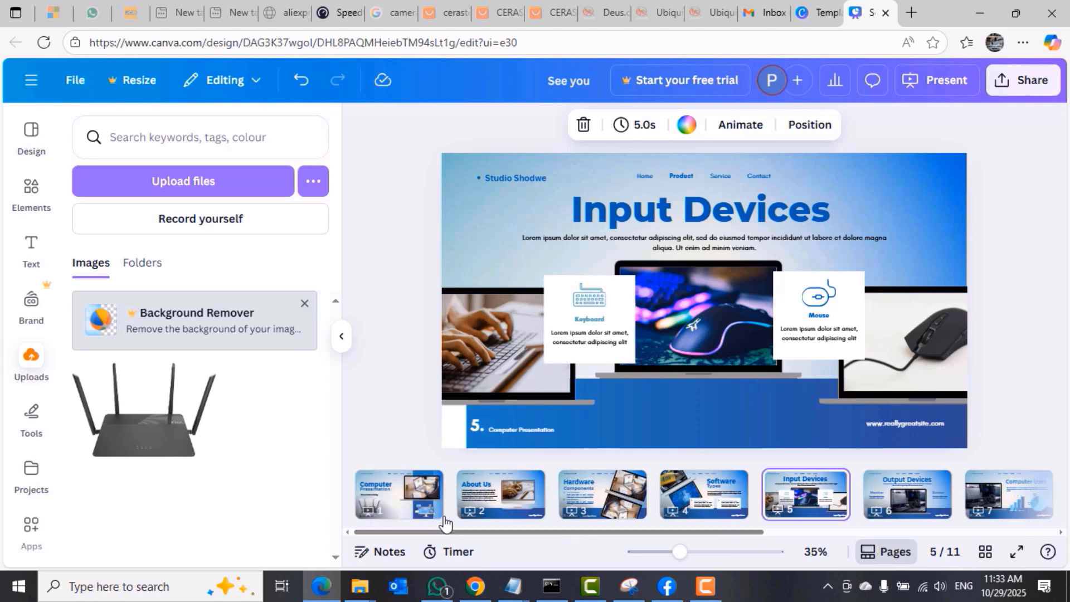
left_click(399, 508)
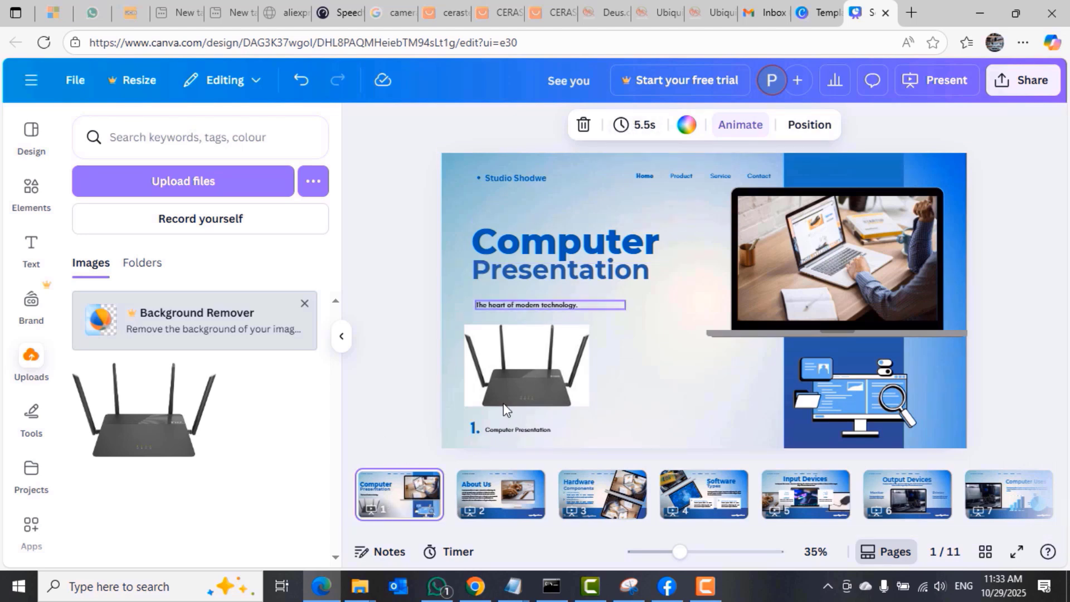
Step: Set the timing of page 2 to 10.5 seconds and apply it to all pages
left_click(510, 498)
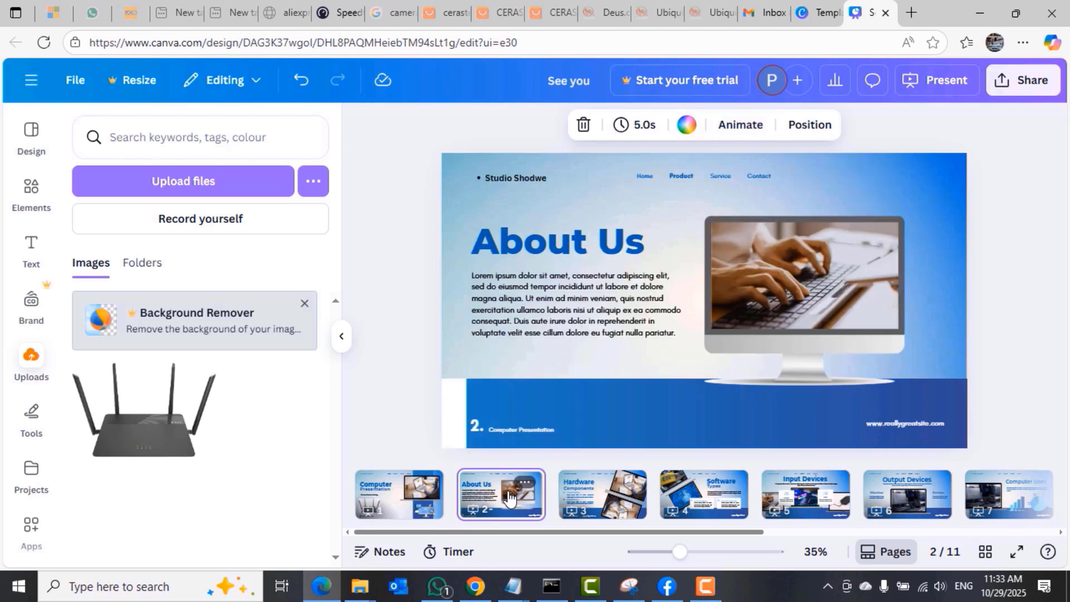
left_click(645, 128)
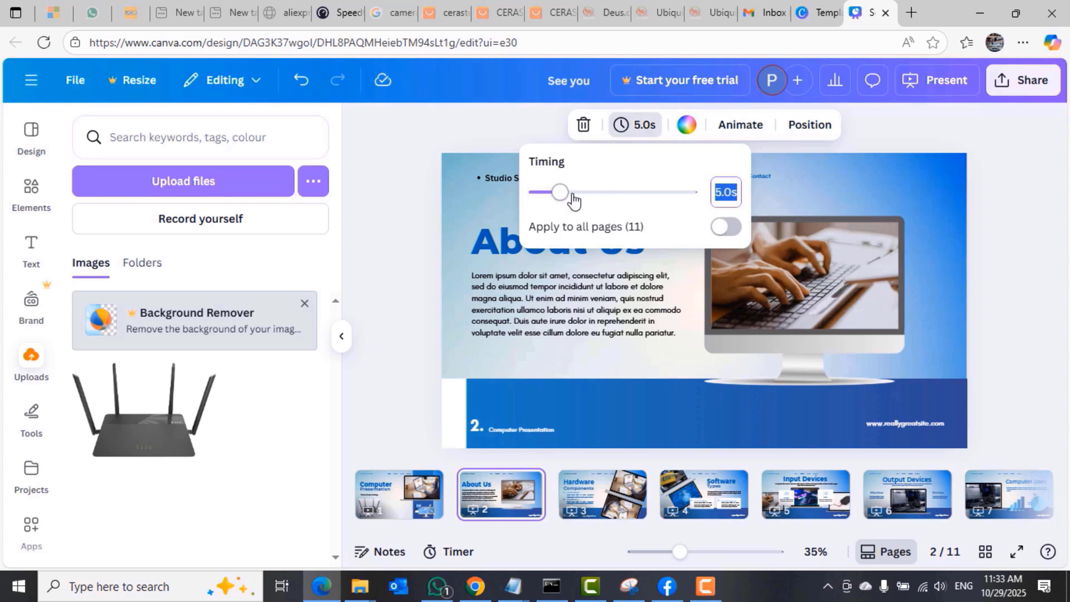
left_click_drag(563, 193, 589, 197)
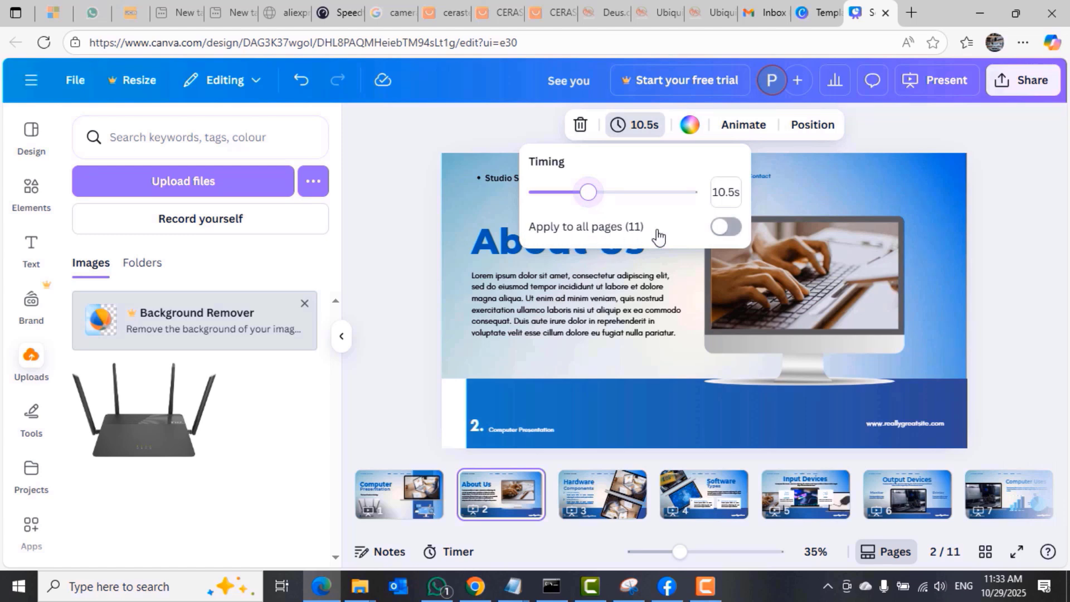
left_click(726, 227)
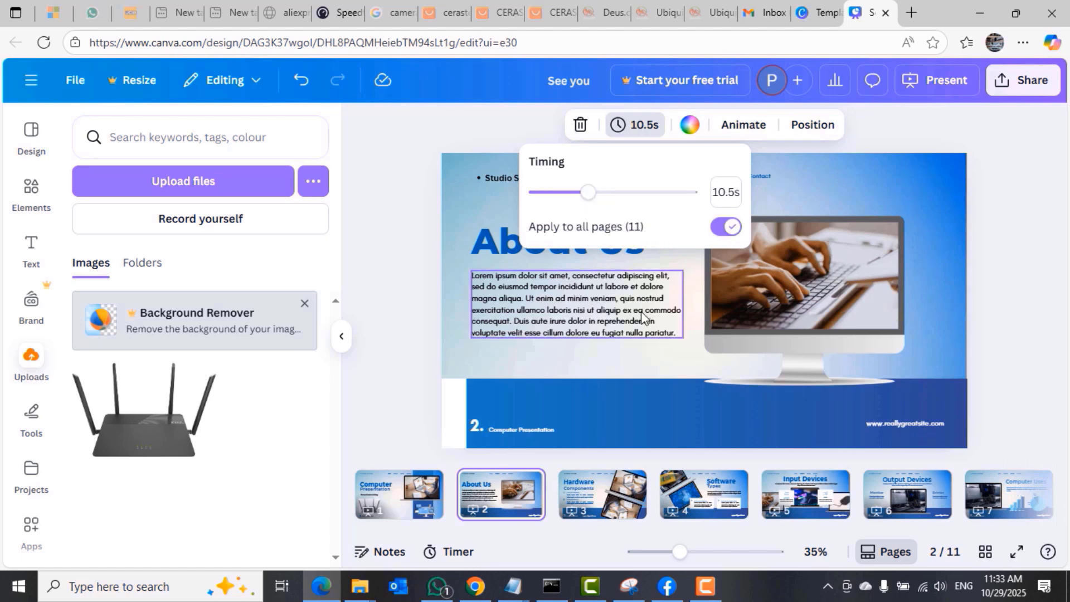
left_click(394, 274)
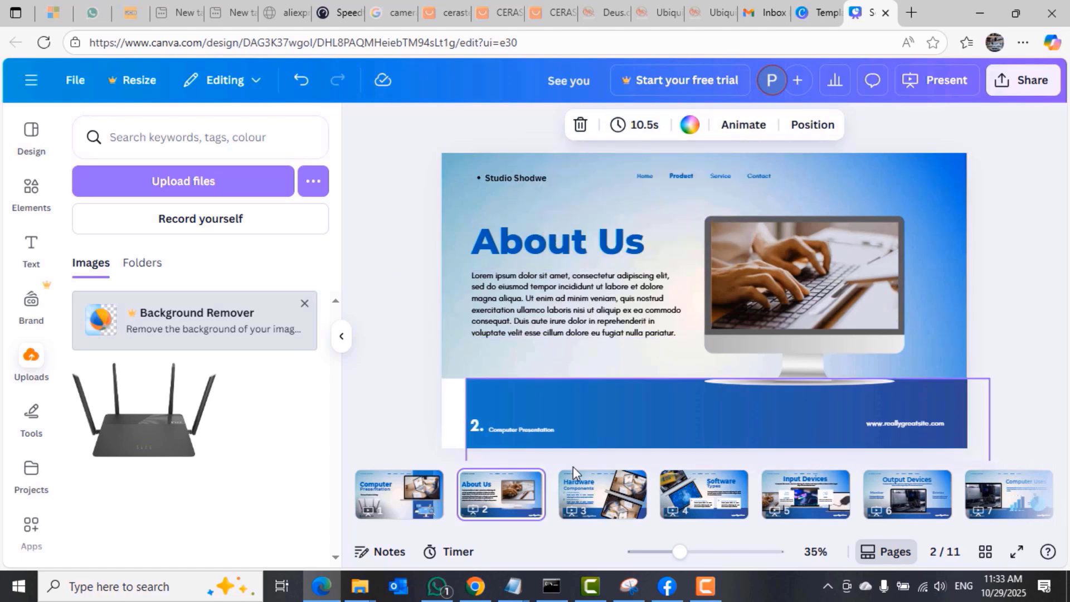
Step: Check the page timing on pages 1 to 4 and on the last page
left_click(399, 502)
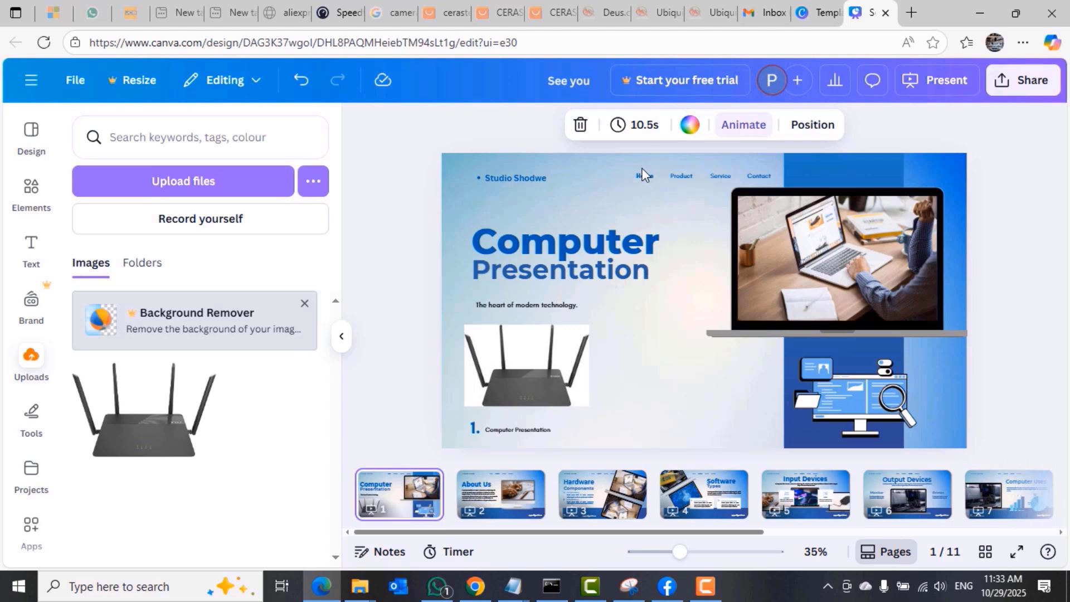
left_click(509, 500)
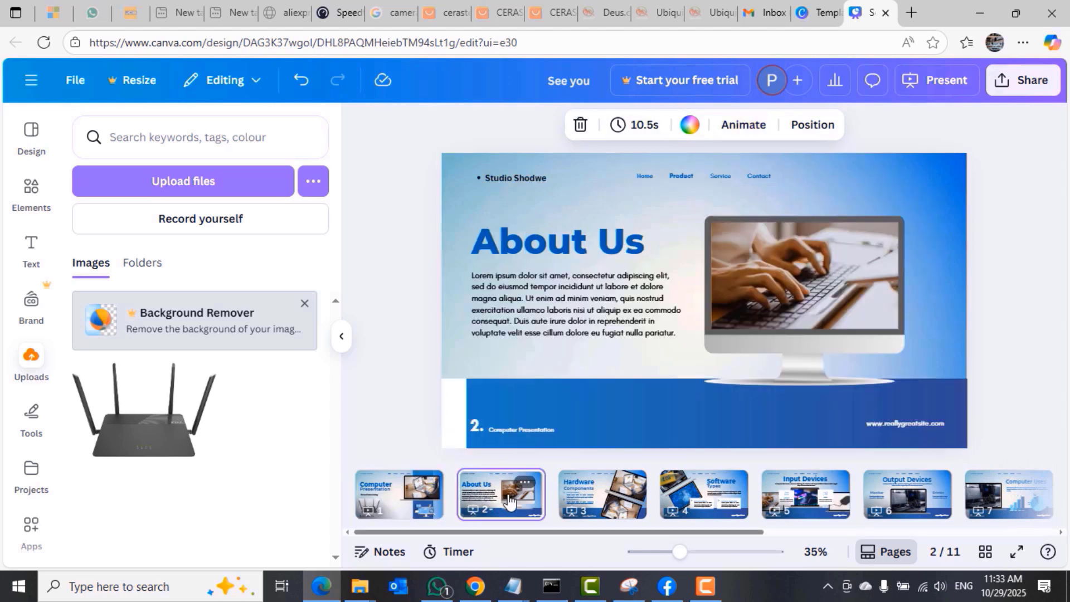
left_click(613, 510)
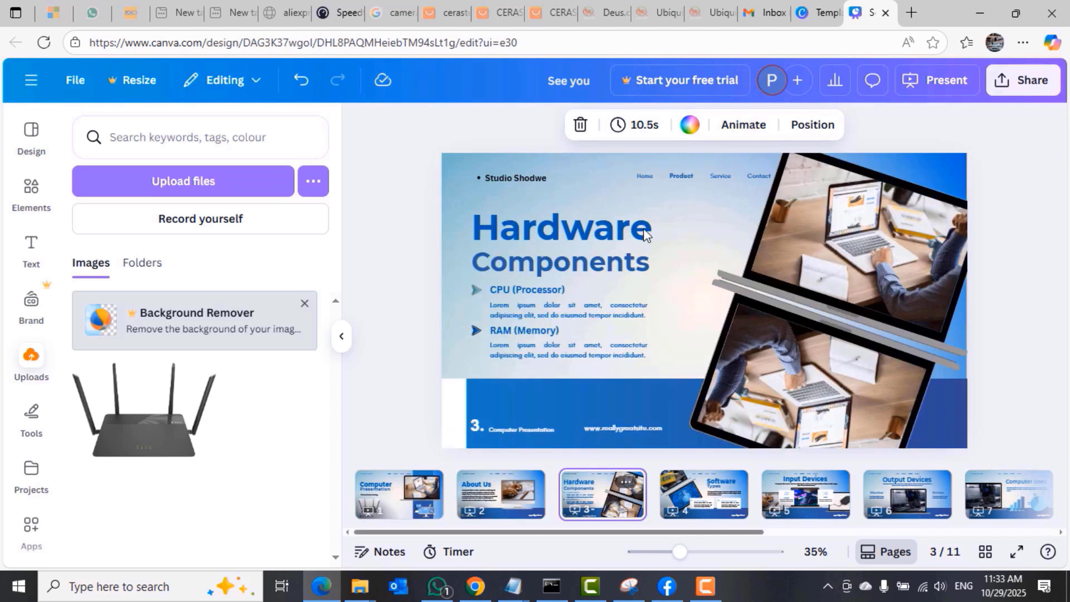
left_click(706, 508)
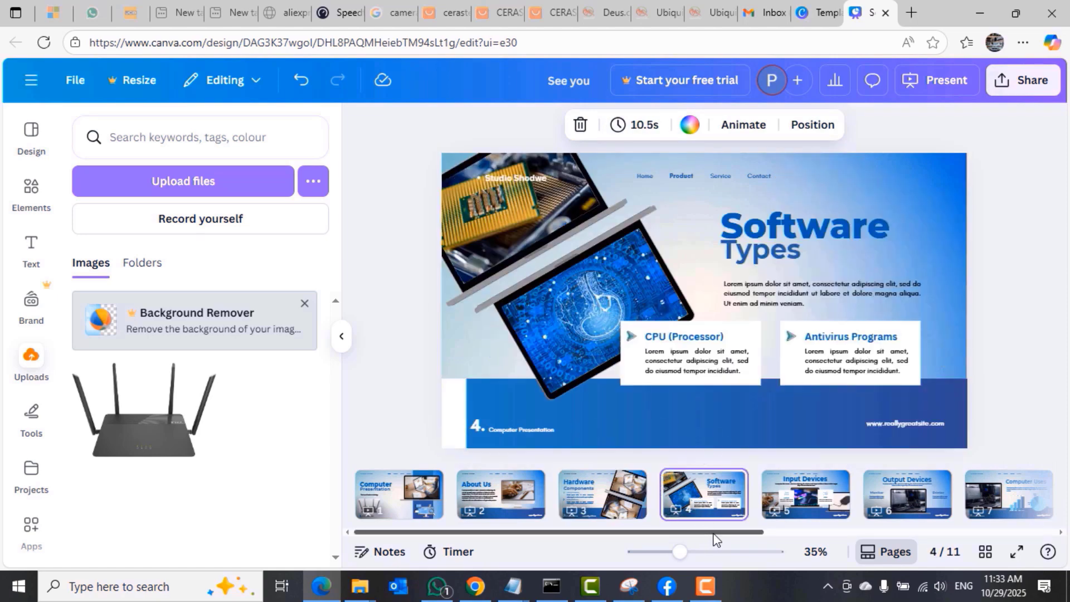
left_click_drag(715, 533, 1007, 534)
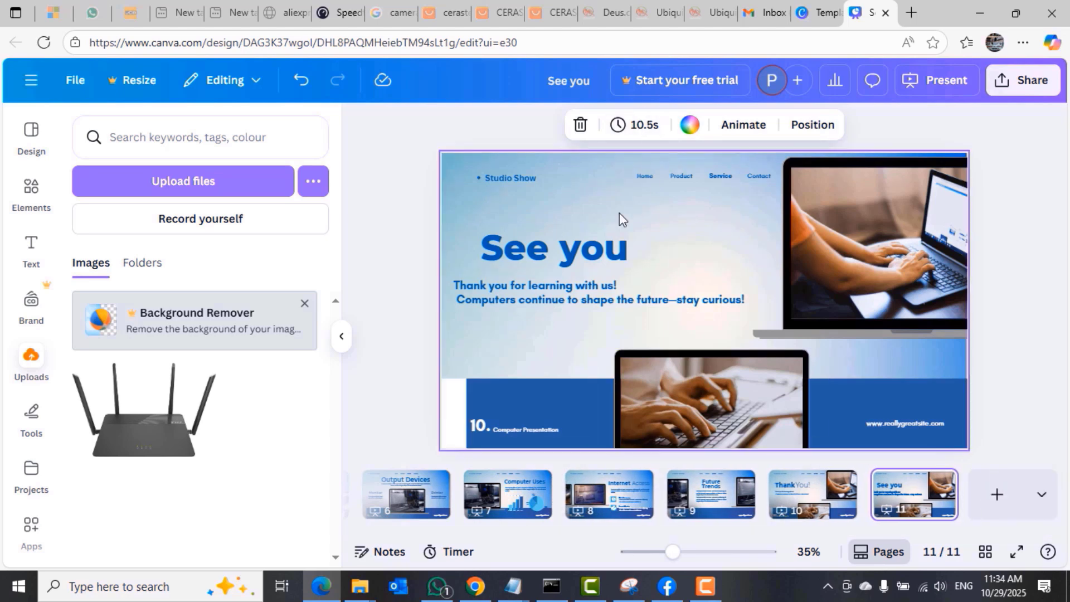
Step: Set the timing of page 1 alone to 6.0 seconds
left_click_drag(753, 533, 428, 531)
left_click(397, 498)
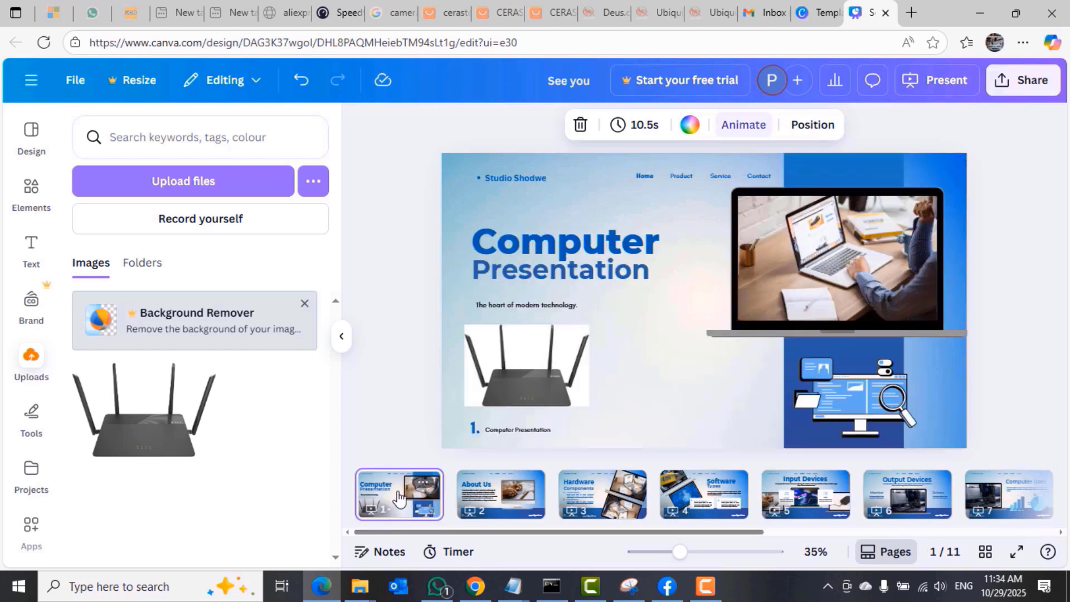
left_click(639, 131)
left_click_drag(592, 198, 563, 196)
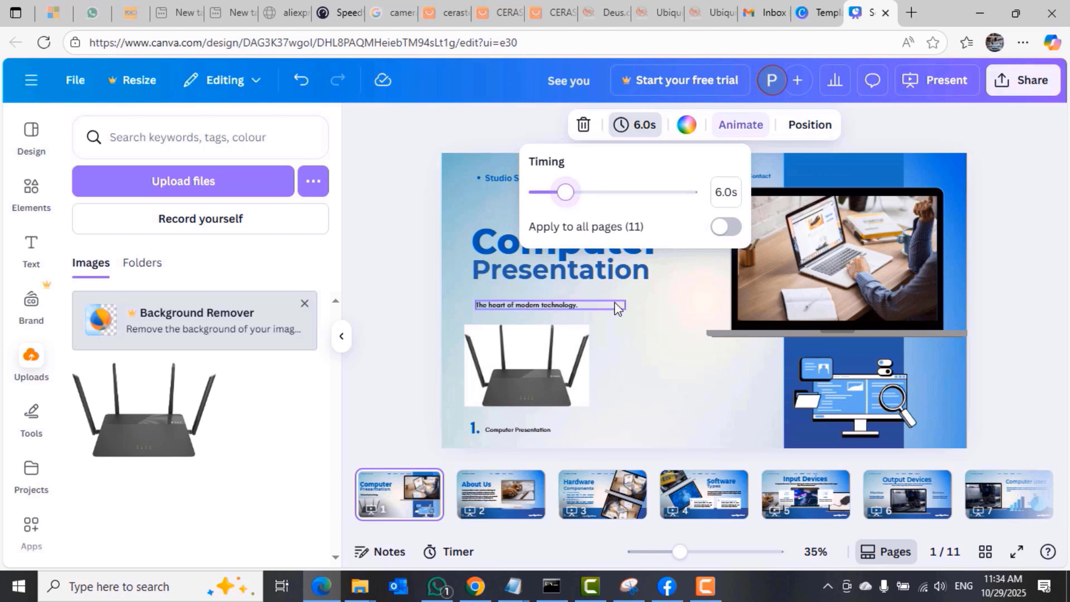
left_click(382, 373)
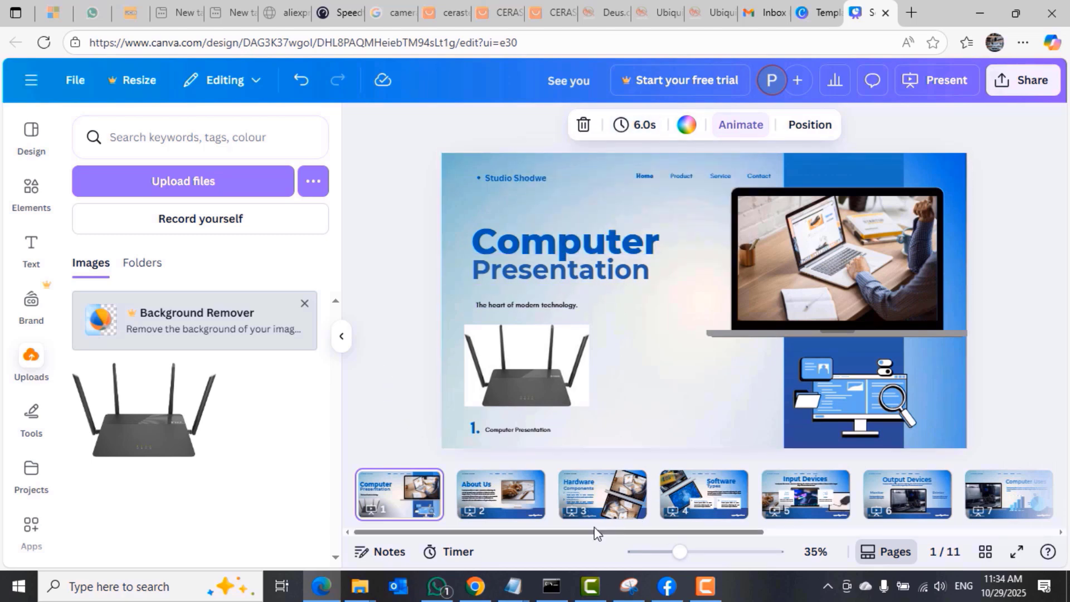
Step: Set the timing of page 6, Output Devices, to 8.0 seconds without applying it to all pages
left_click_drag(593, 531, 849, 532)
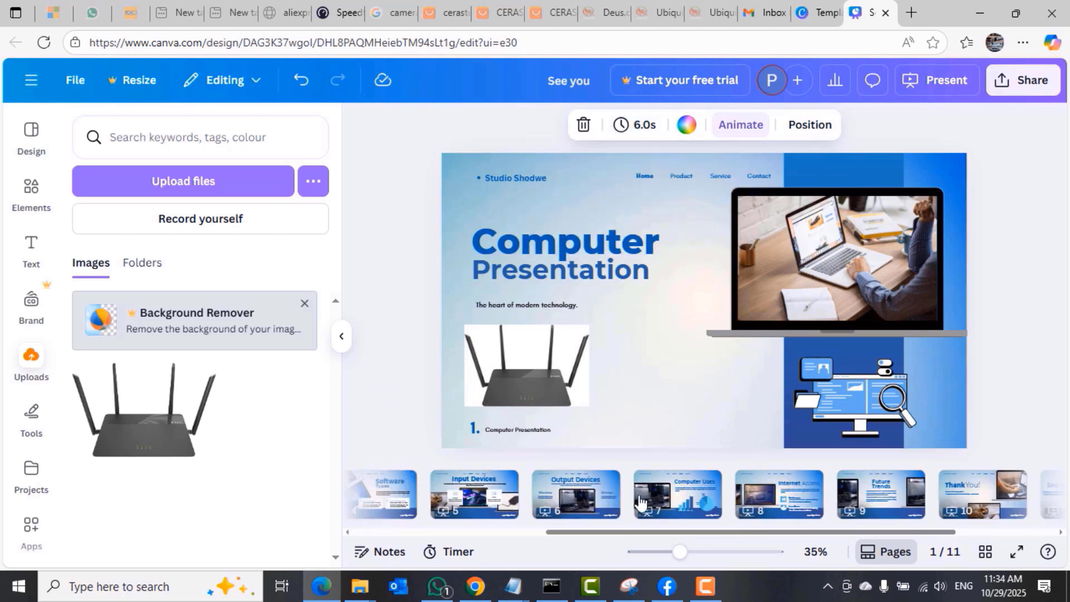
left_click(575, 495)
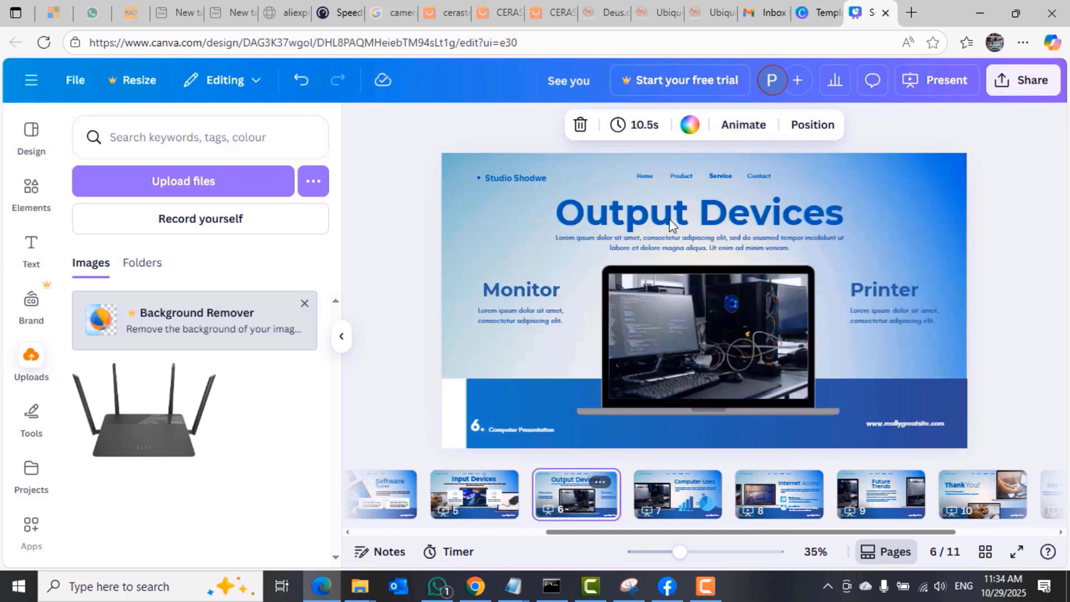
left_click(638, 125)
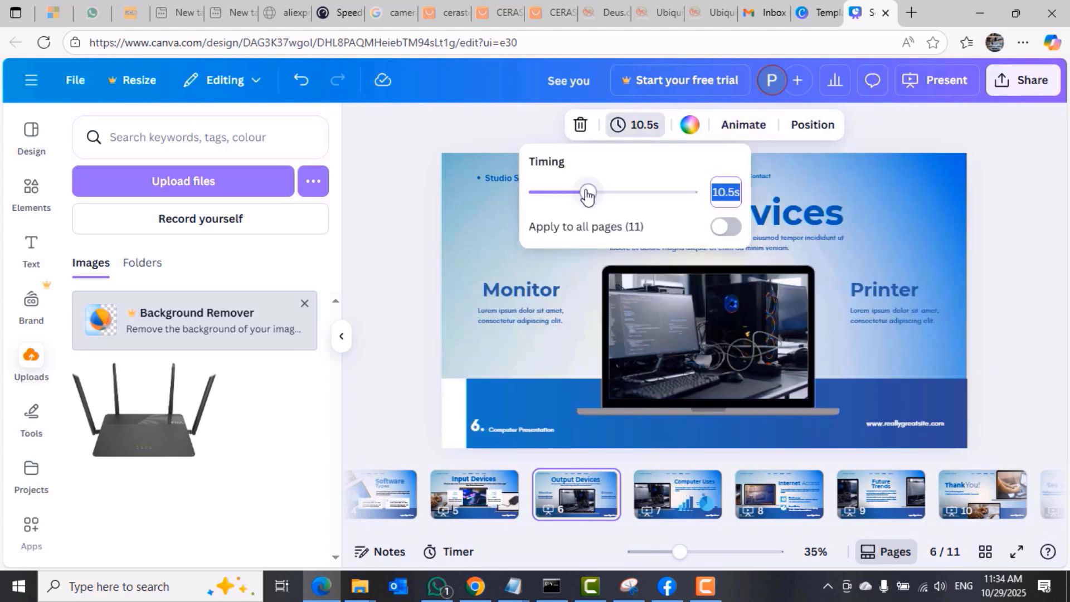
left_click_drag(587, 194, 579, 195)
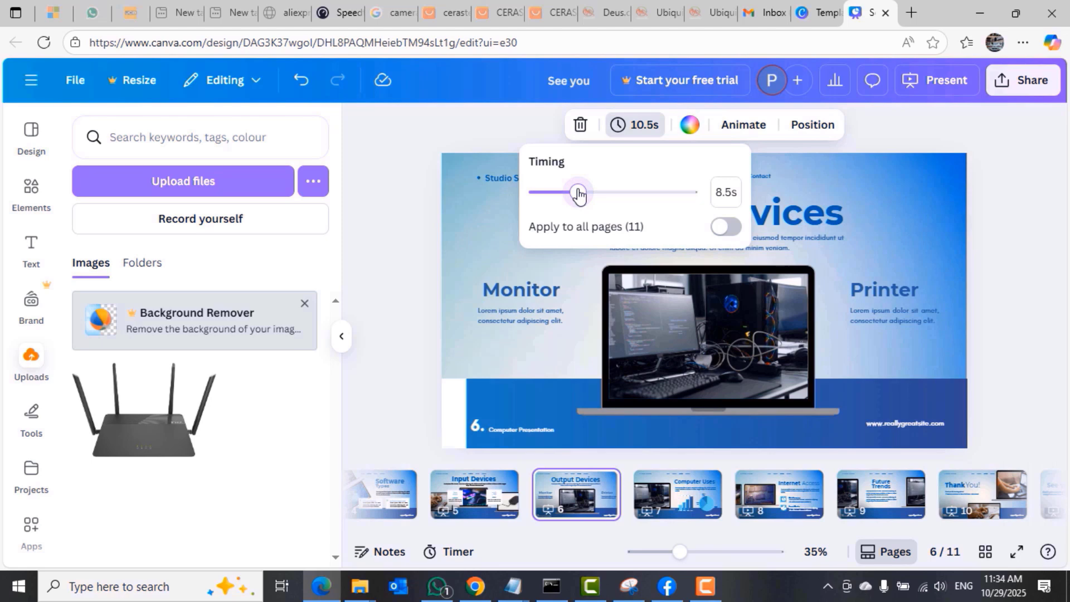
left_click(456, 112)
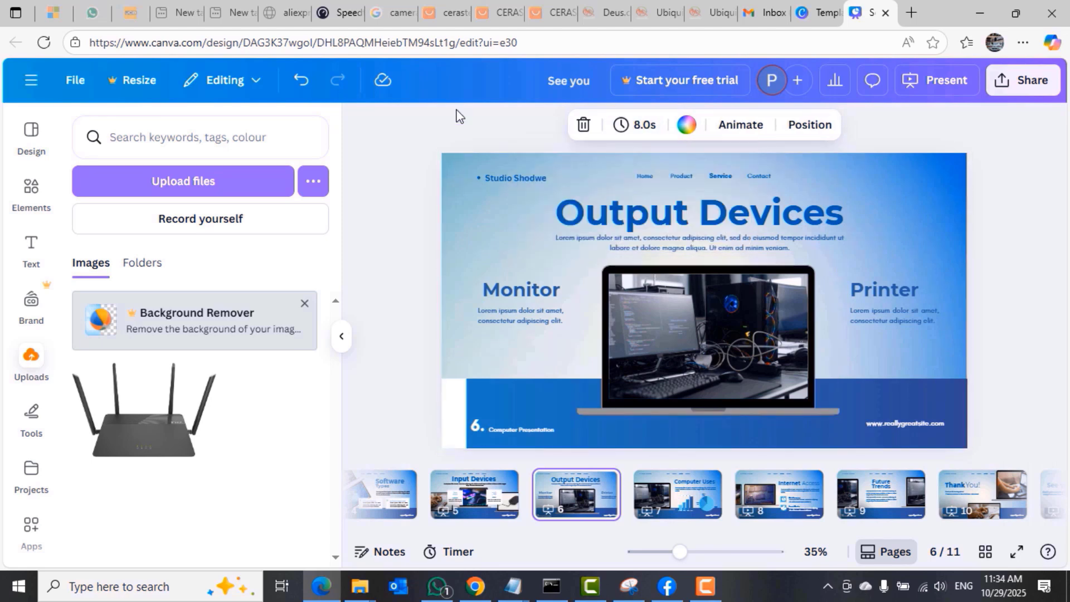
Step: Move the lower laptop image on page 11, See you, slightly to the right
left_click(881, 499)
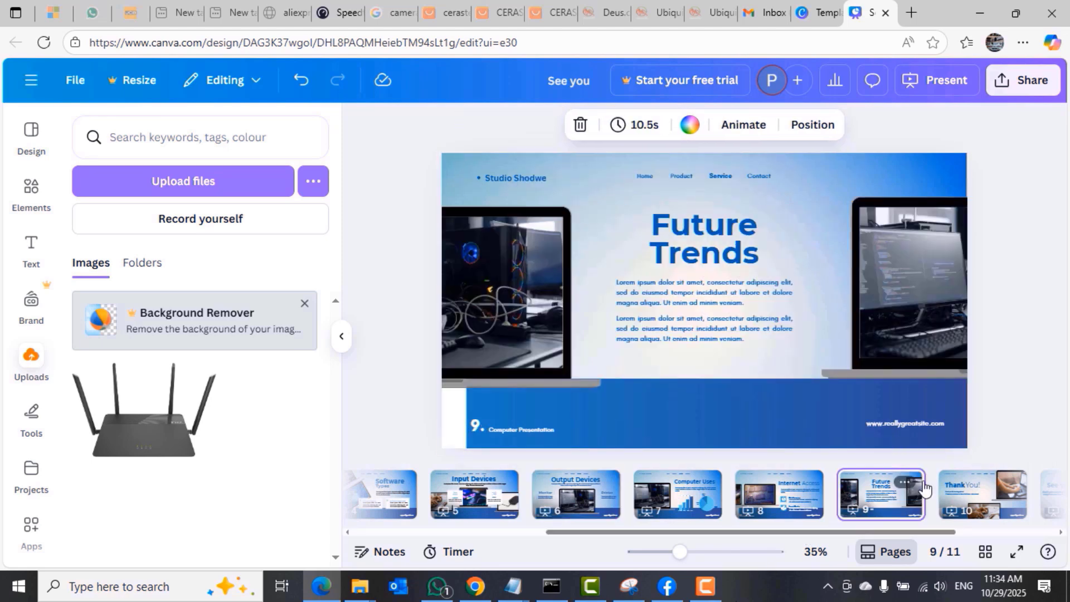
left_click(987, 489)
left_click(1046, 495)
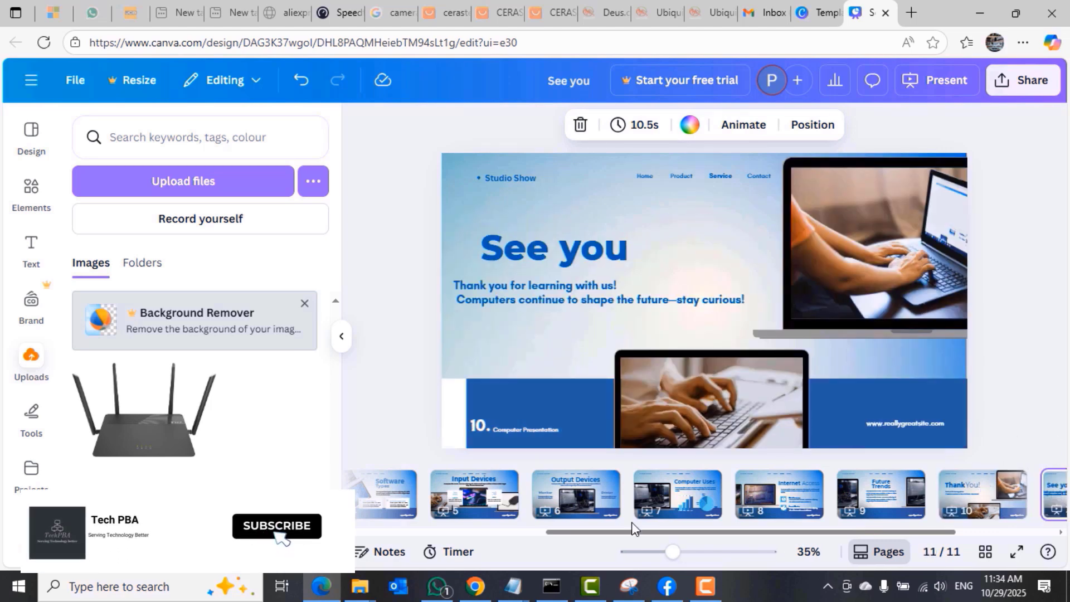
left_click(416, 532)
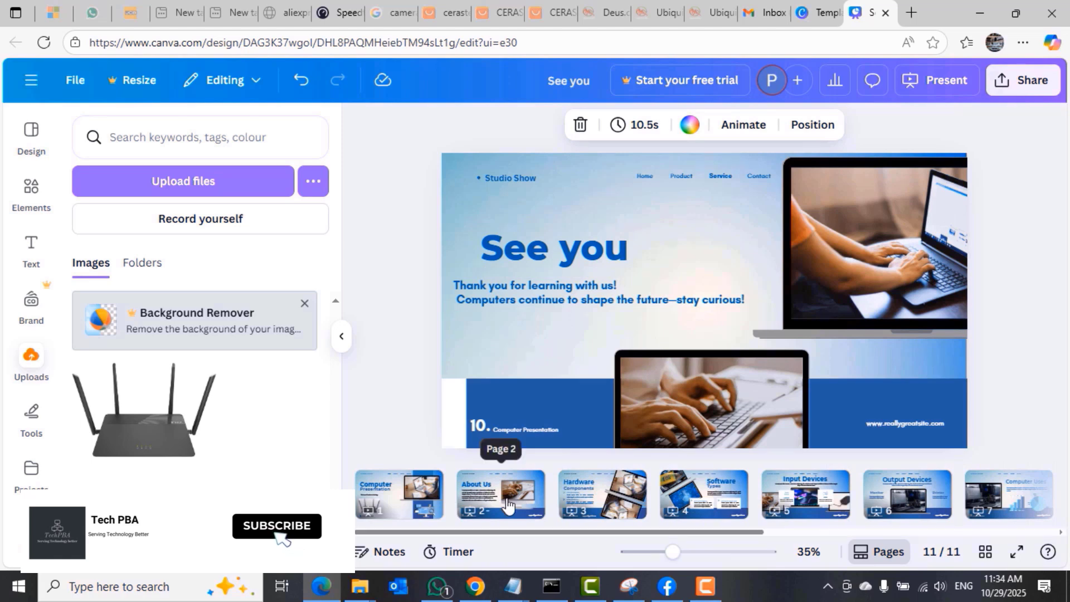
left_click(703, 369)
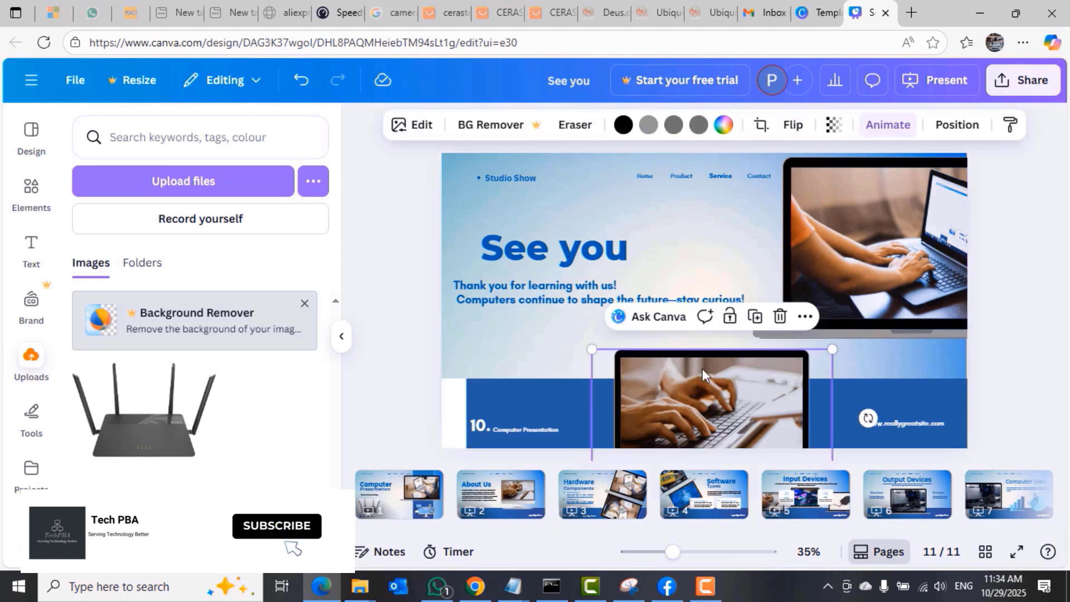
left_click_drag(702, 369, 725, 367)
left_click(498, 365)
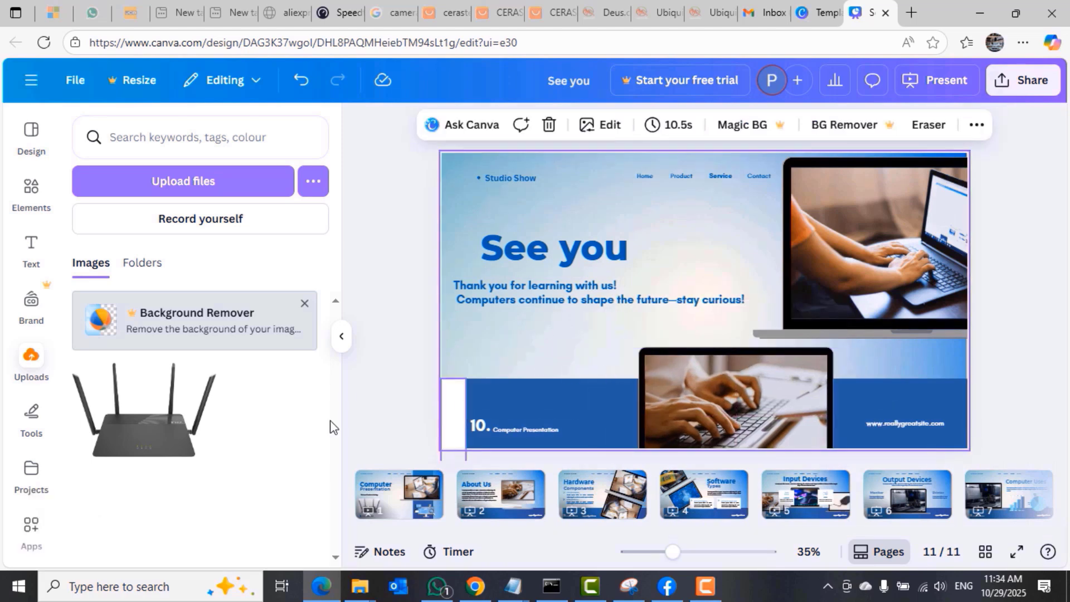
Step: Add a default subheading text box to page 11
left_click(508, 298)
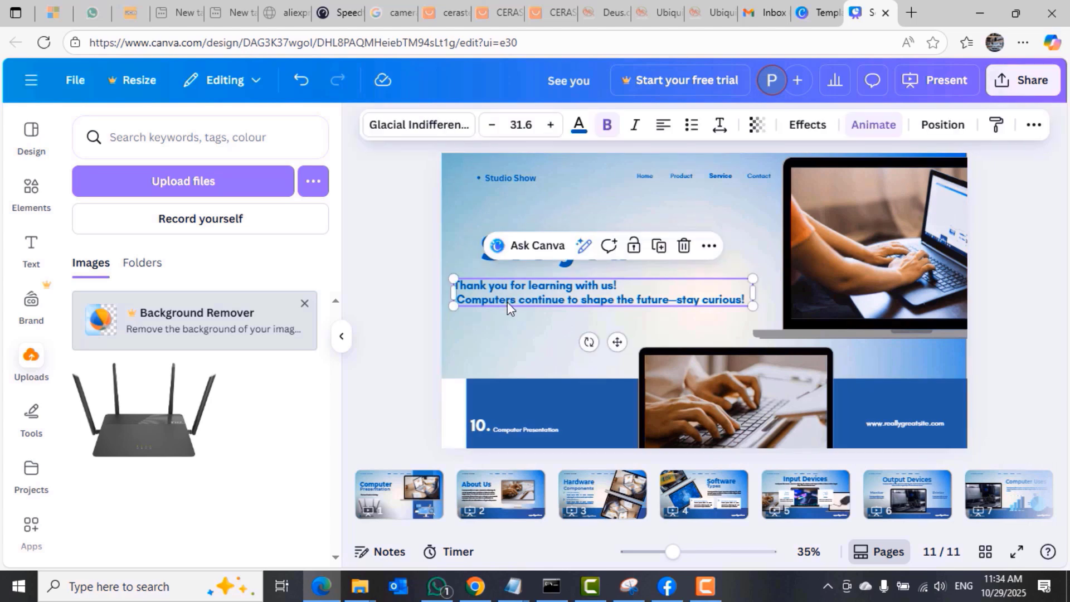
left_click(479, 336)
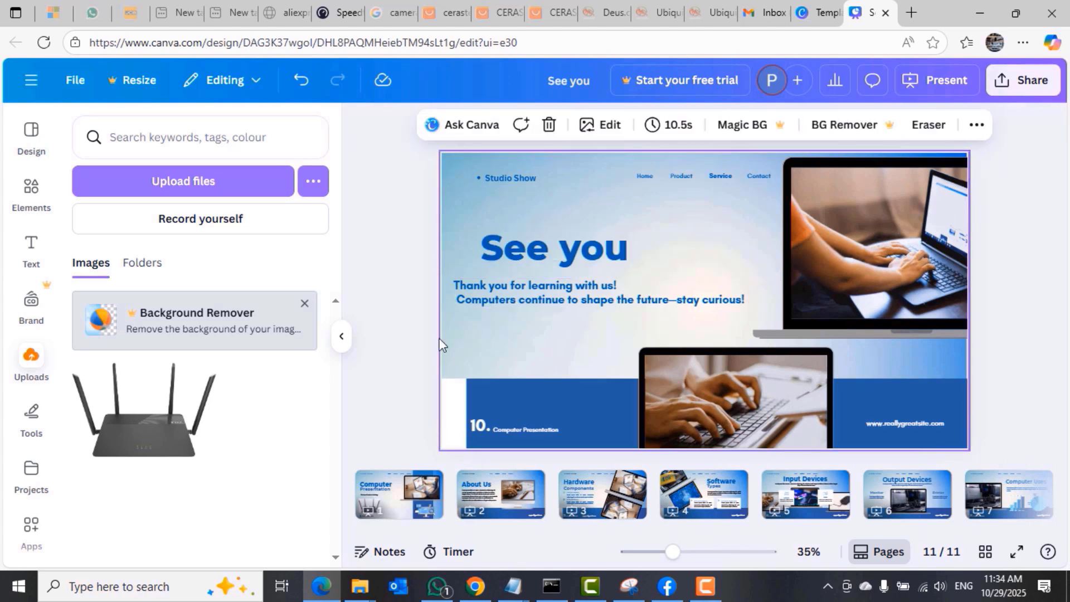
left_click(32, 248)
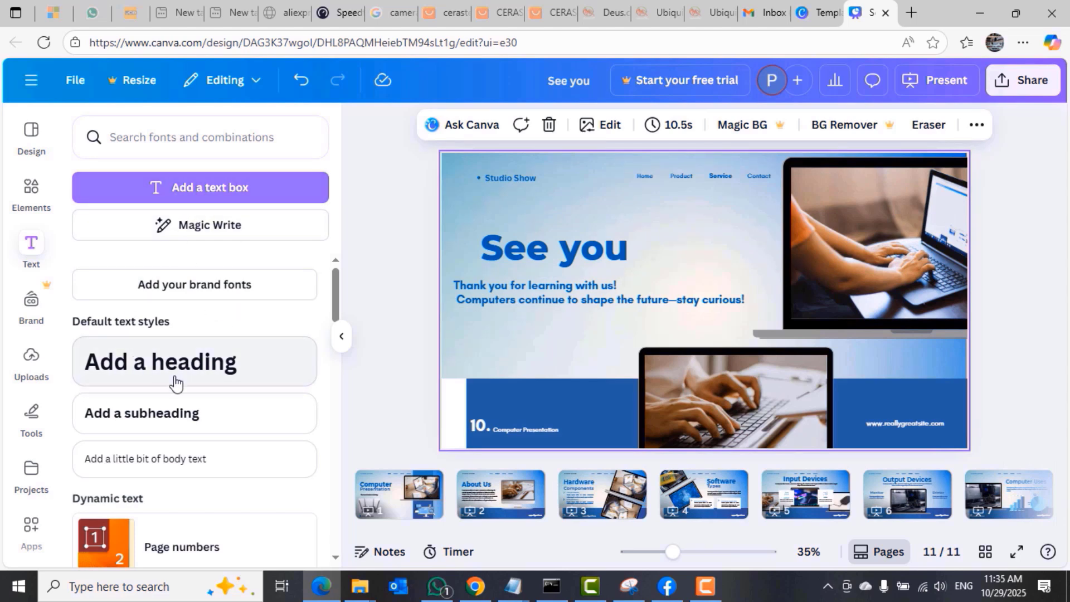
left_click(148, 422)
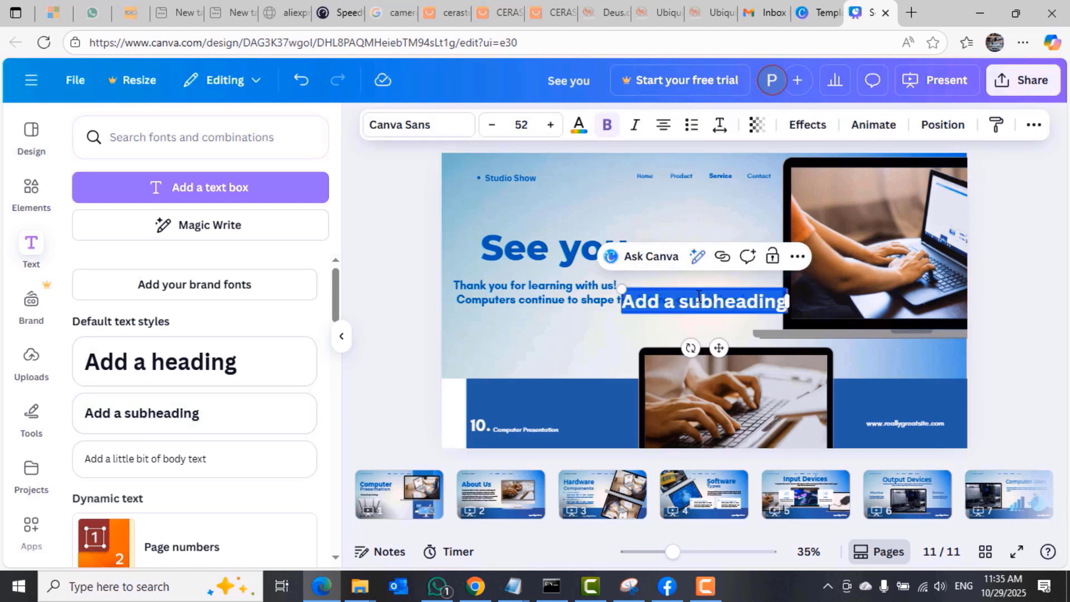
left_click(679, 217)
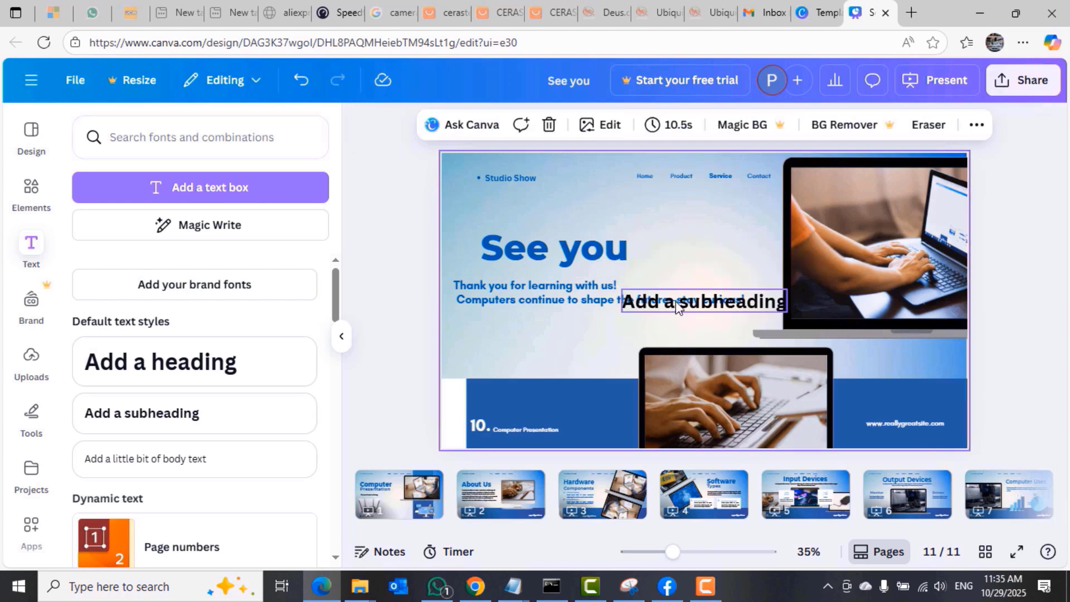
Step: Place the new subheading below the thank-you text, change it to "Adding text to this presentation", and widen its box to about 1,210
left_click_drag(671, 315, 509, 341)
double_click(576, 332)
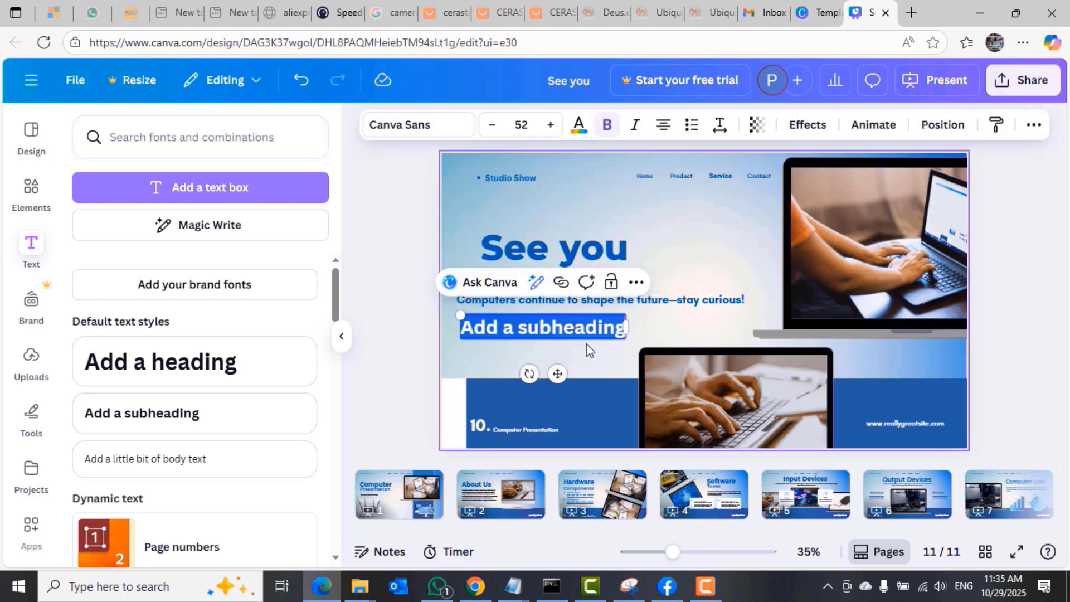
type("A")
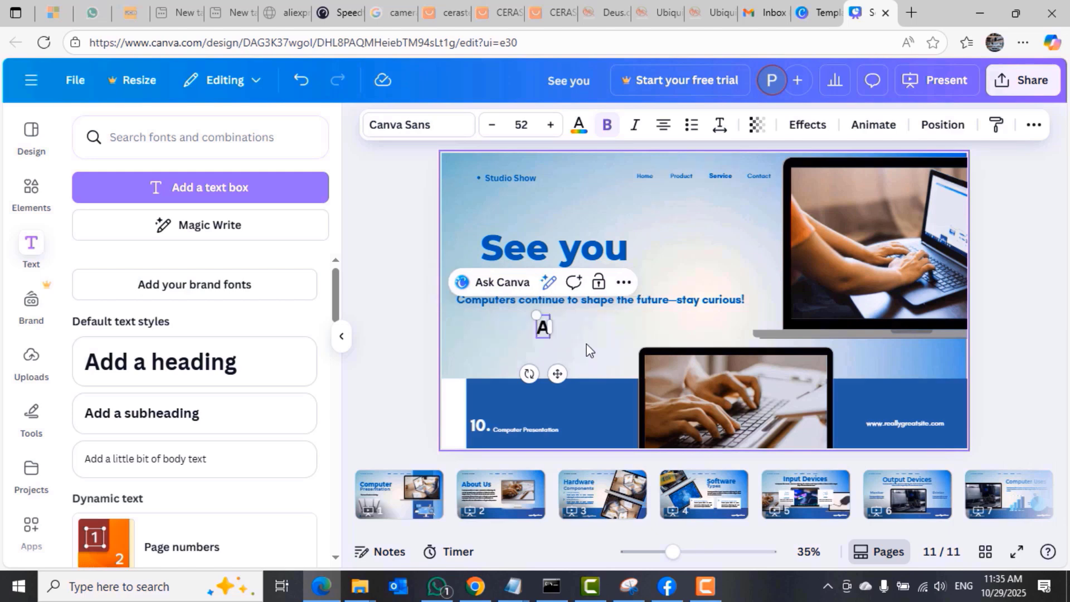
type("dding text")
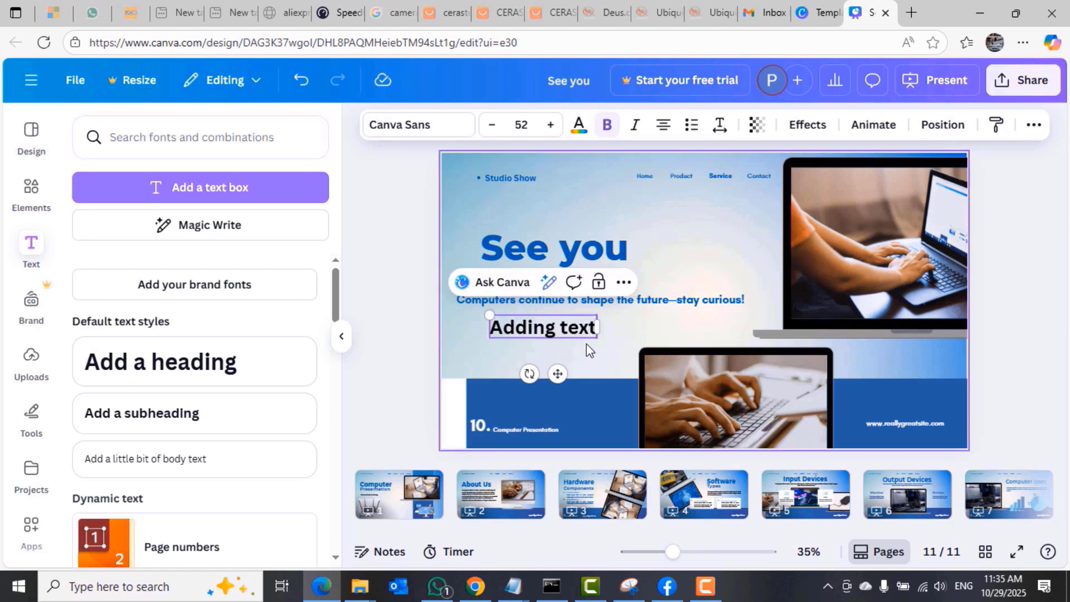
type(" to this")
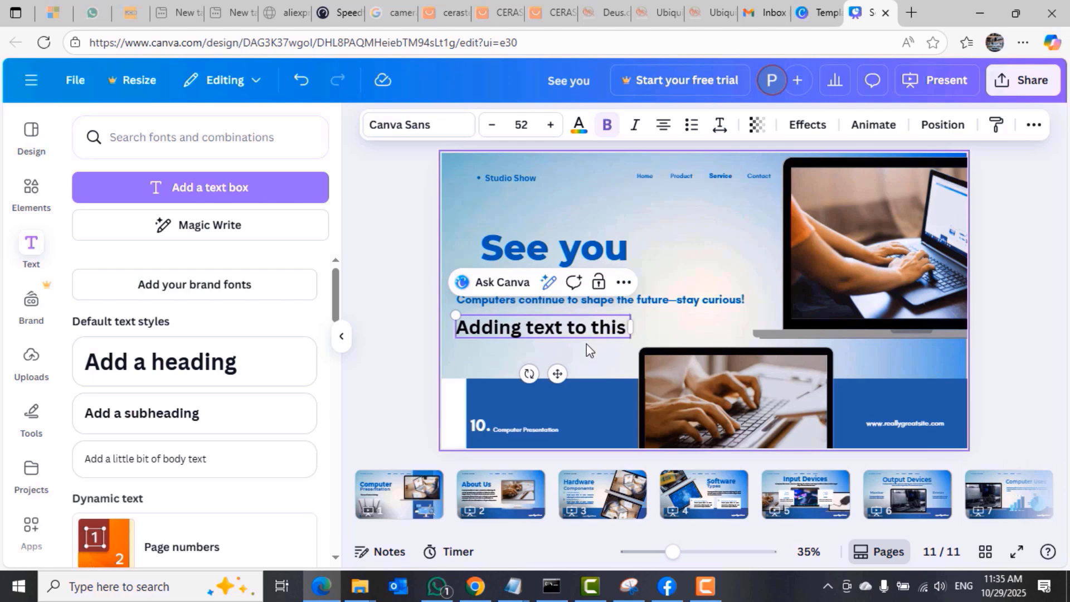
type(" presentation")
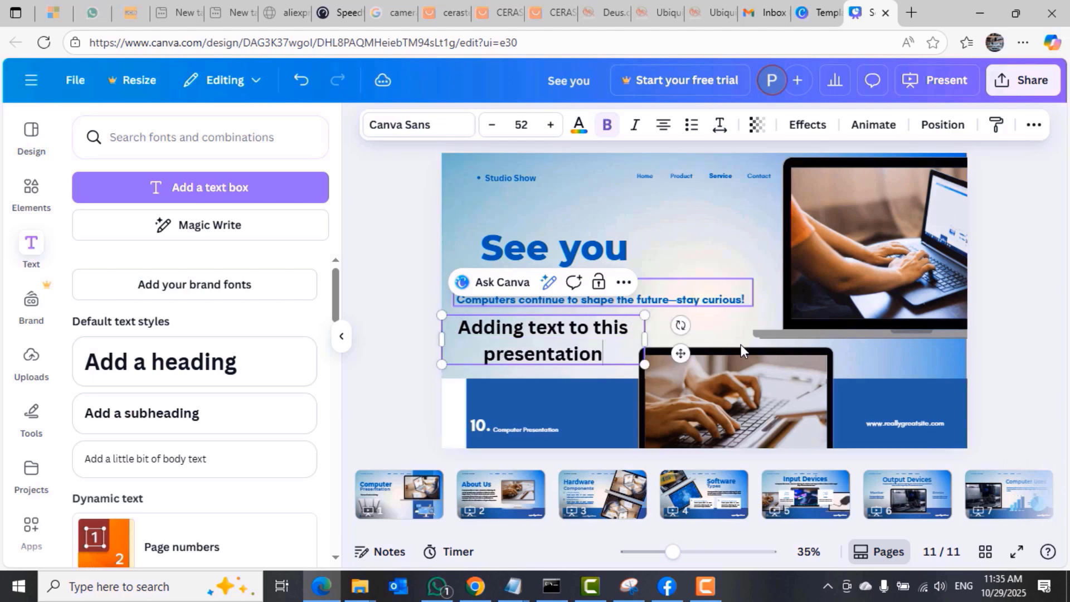
left_click_drag(645, 336, 775, 317)
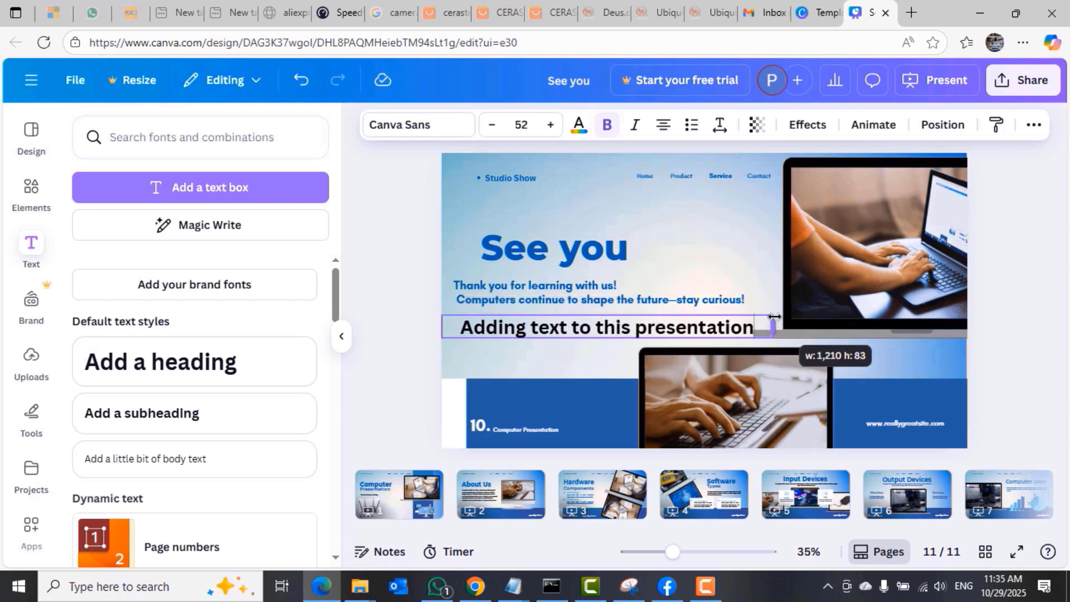
Step: Reduce the font size of the "Adding text to this presentation" line on page 11 to 31
left_click(504, 297)
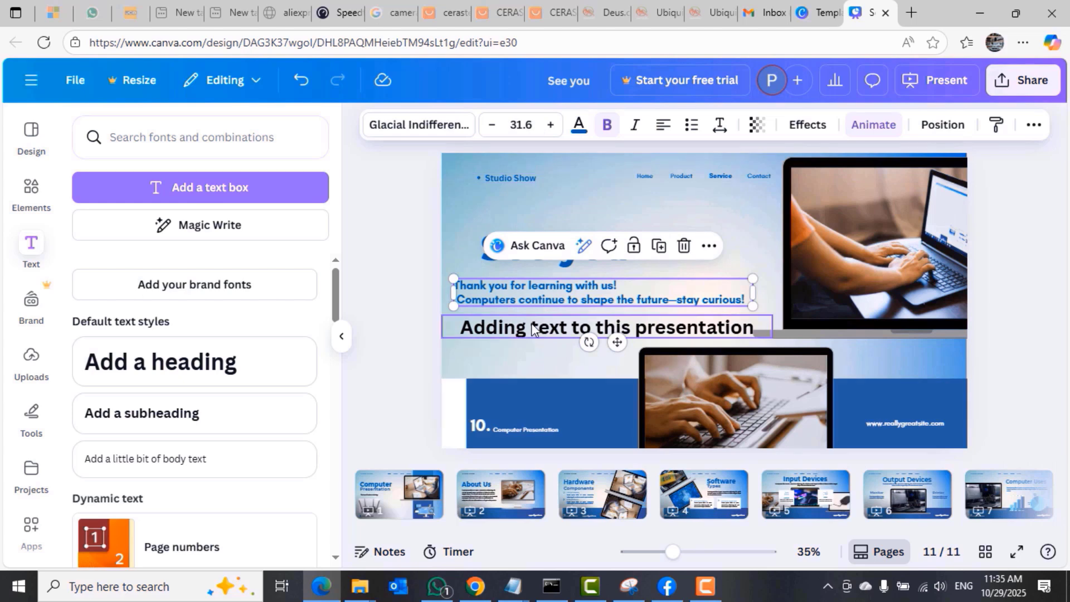
left_click(500, 329)
left_click(490, 126)
left_click(491, 126)
left_click(491, 128)
left_click(490, 128)
left_click(490, 127)
left_click(490, 127)
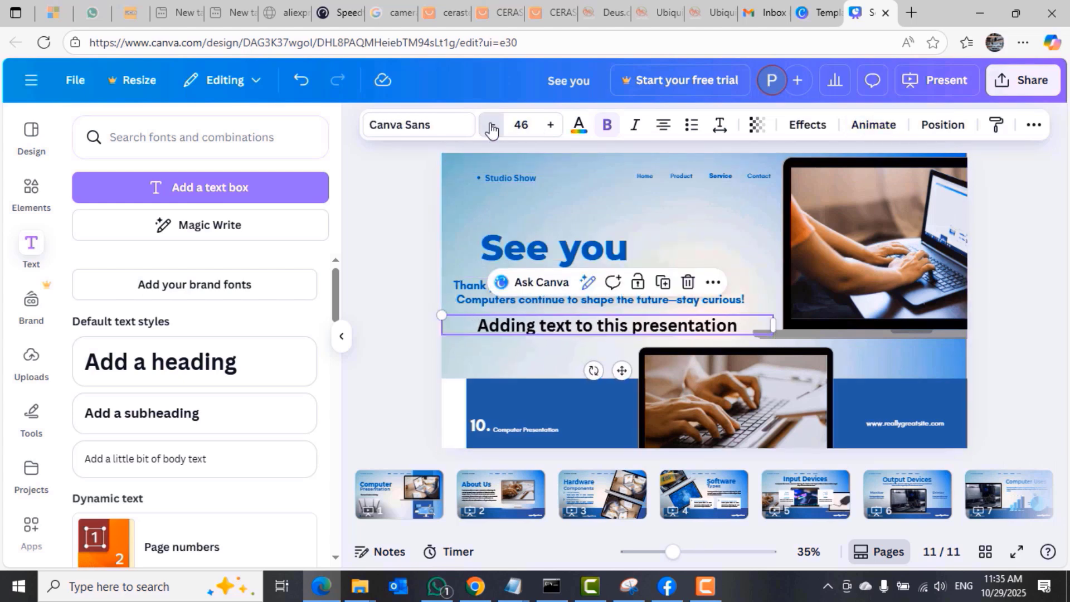
left_click(490, 128)
left_click(490, 128)
left_click(490, 128)
left_click(491, 127)
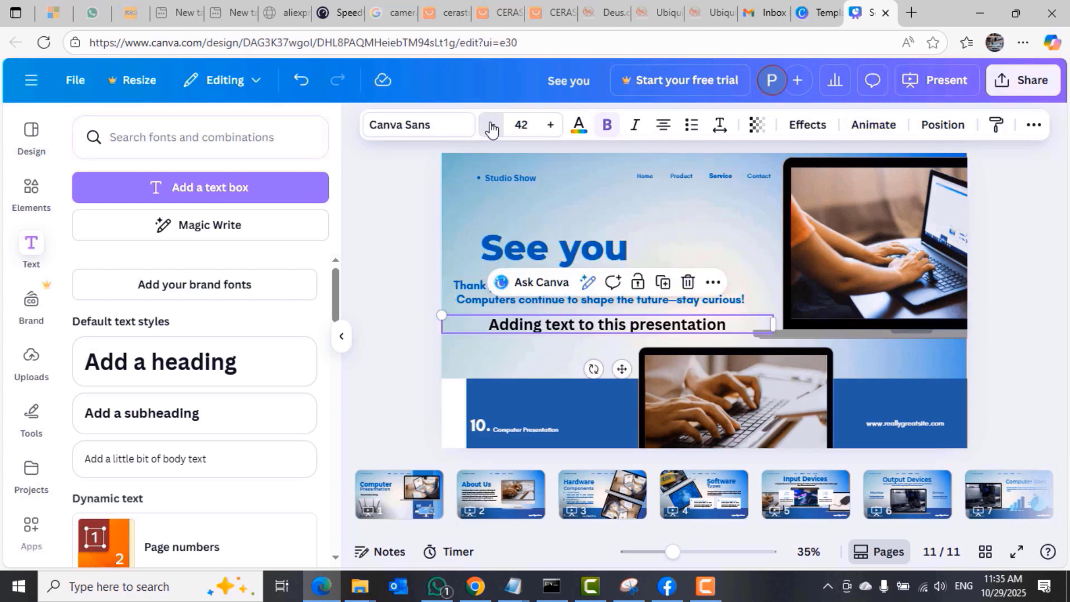
left_click(520, 124)
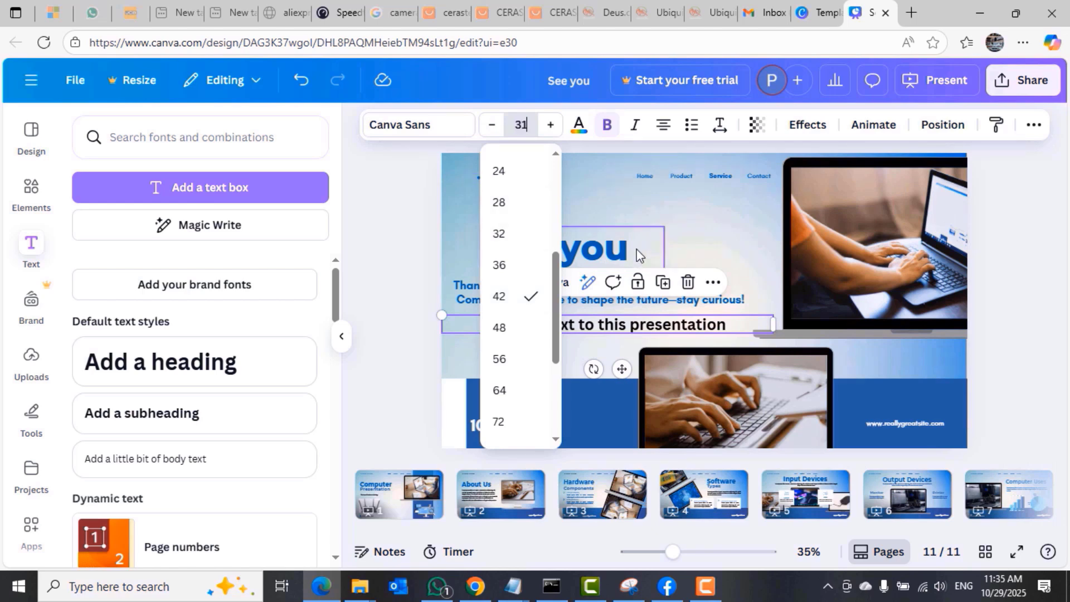
key("Return")
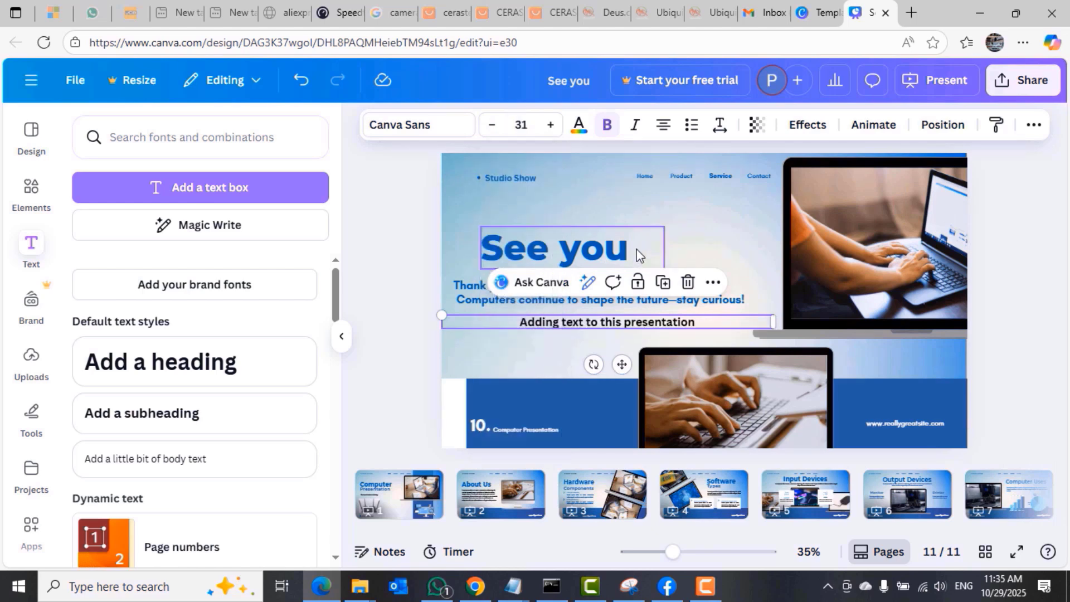
Step: Left-align the "Adding text to this presentation" line and colour it Vivid azure from the document colours
left_click(671, 130)
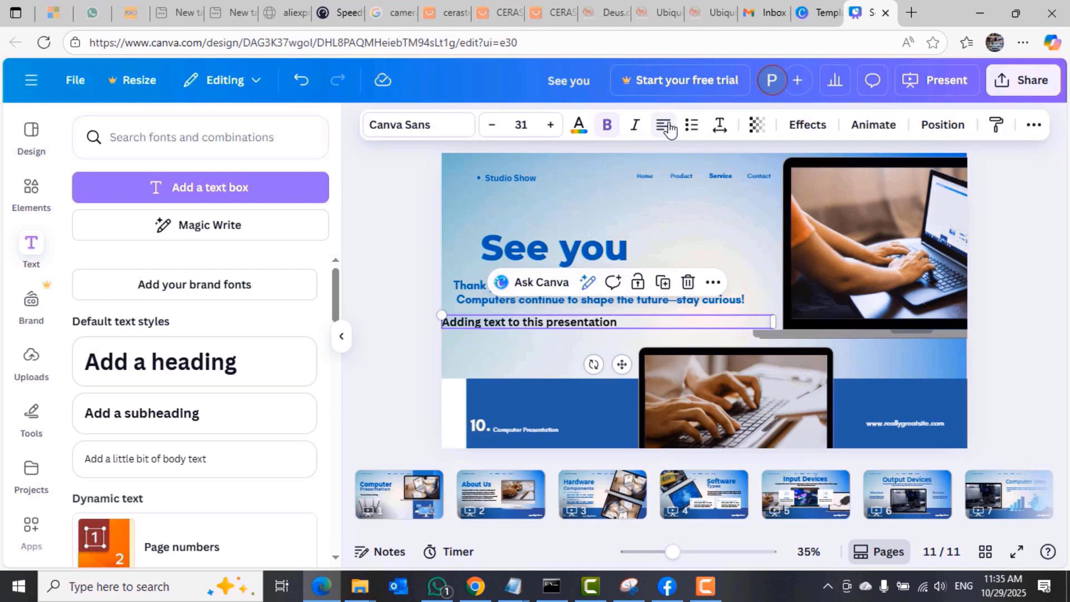
left_click(580, 130)
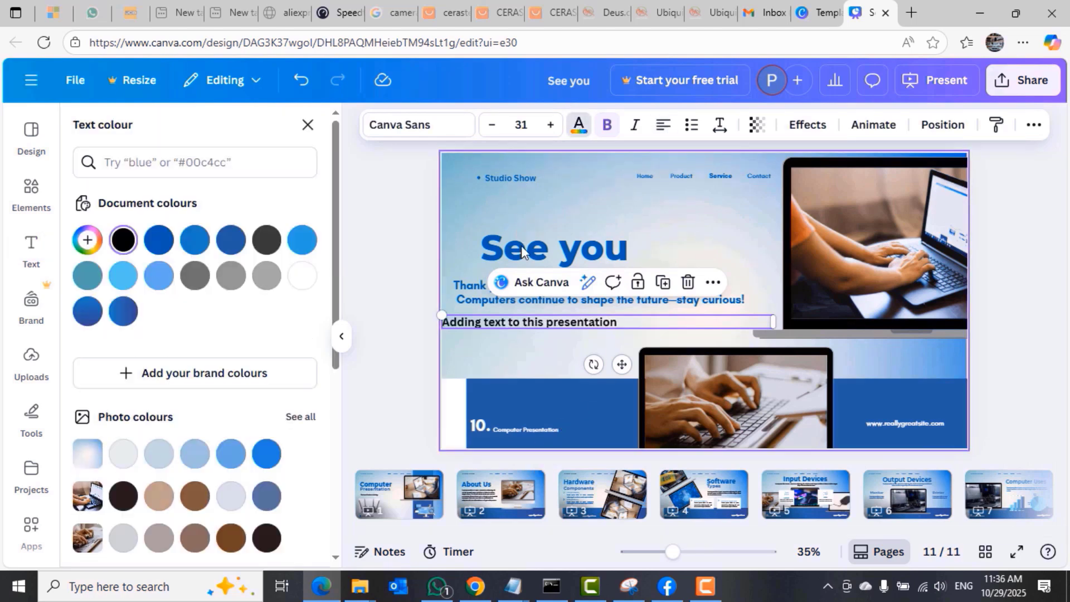
left_click(160, 241)
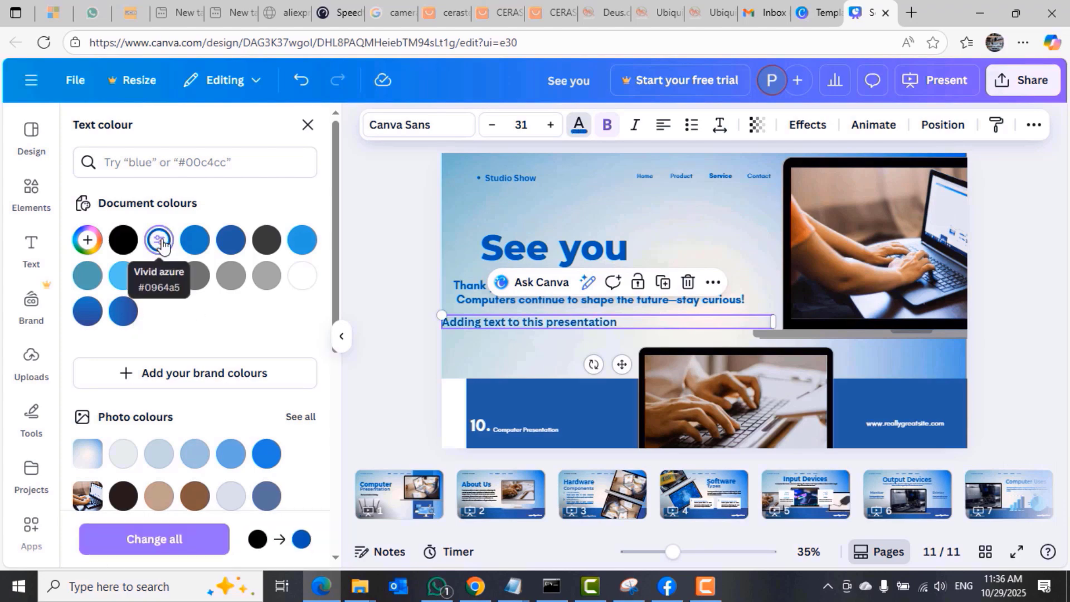
left_click(533, 352)
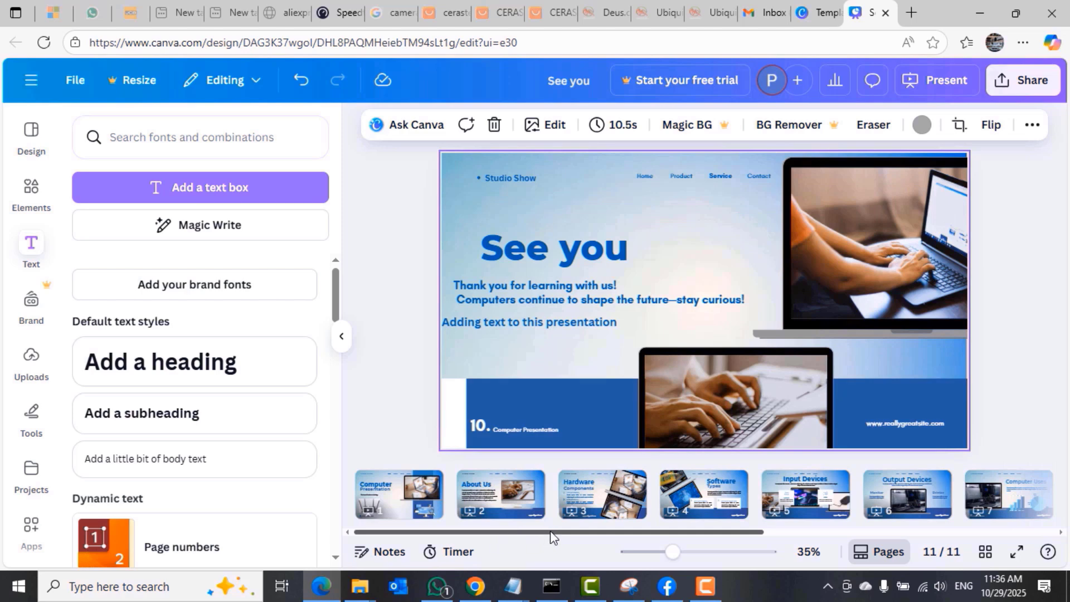
Step: Set the Simple page animation on page 2, About Us, and apply it to all pages
left_click(390, 495)
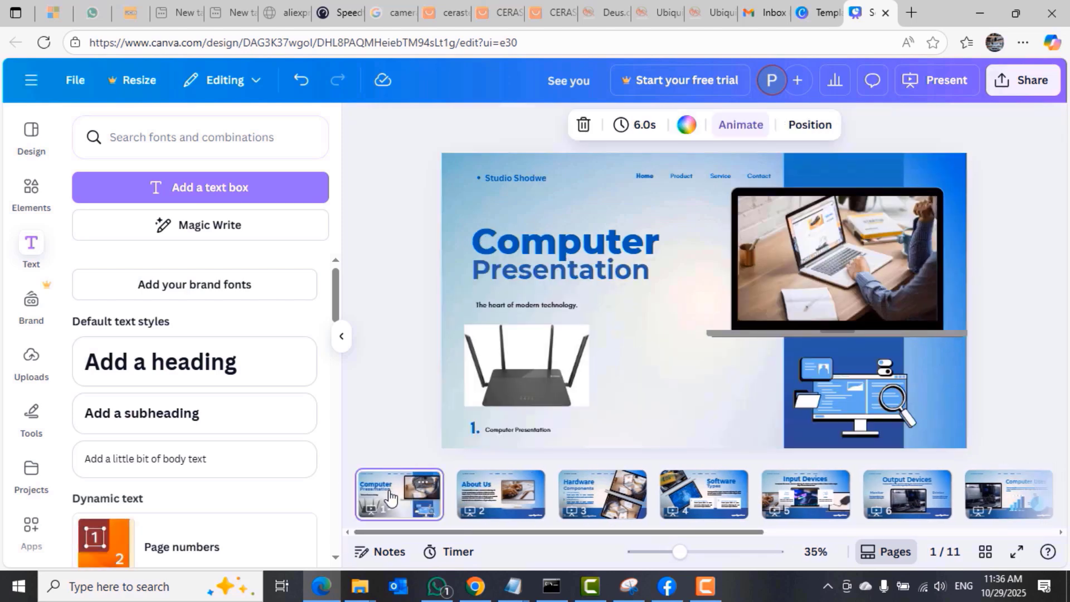
left_click(740, 127)
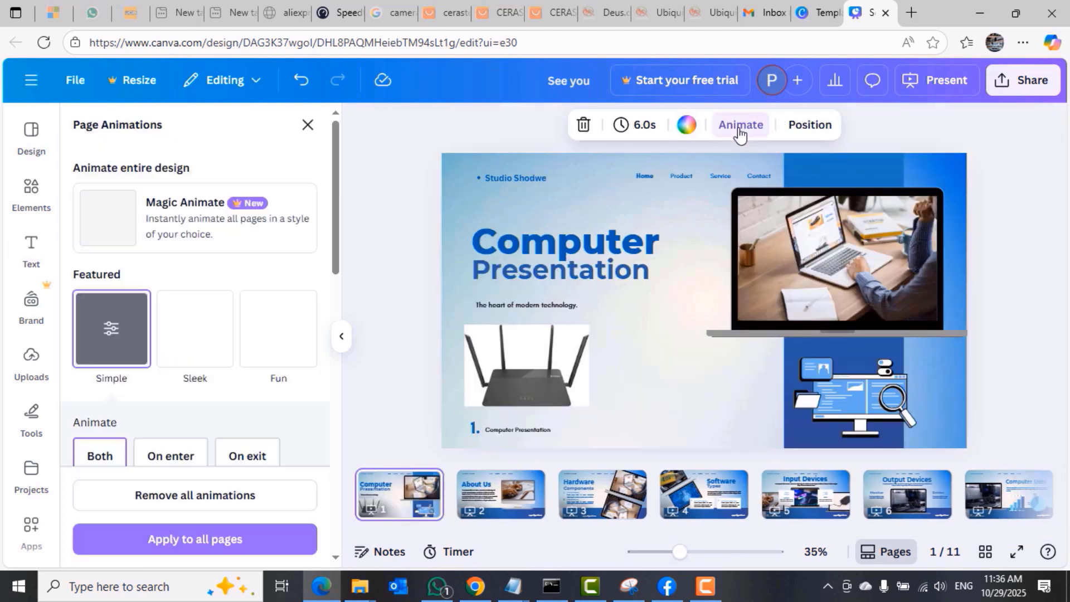
left_click(502, 493)
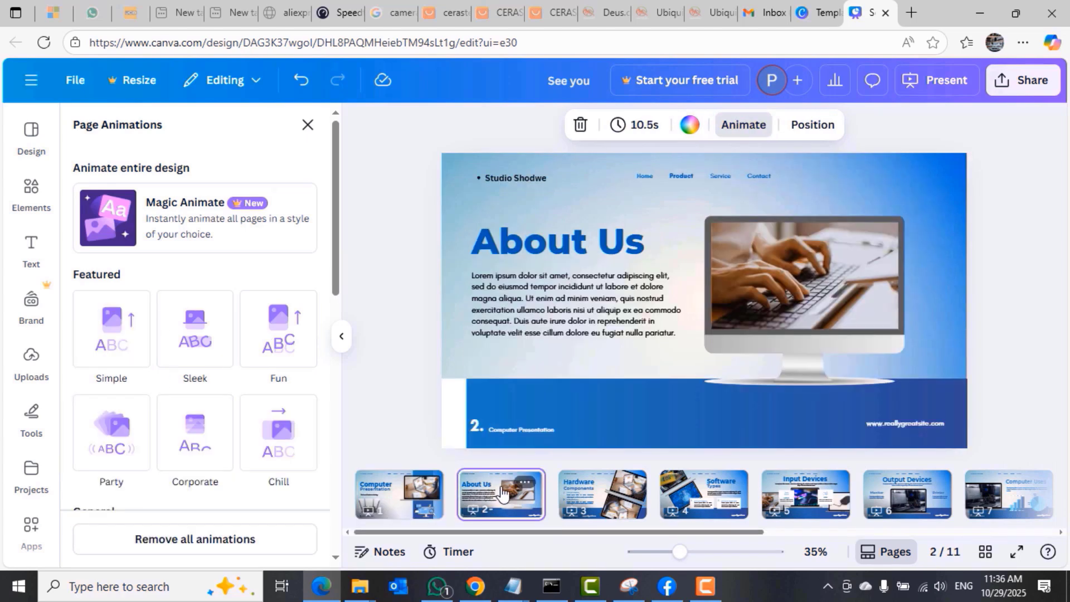
left_click(111, 329)
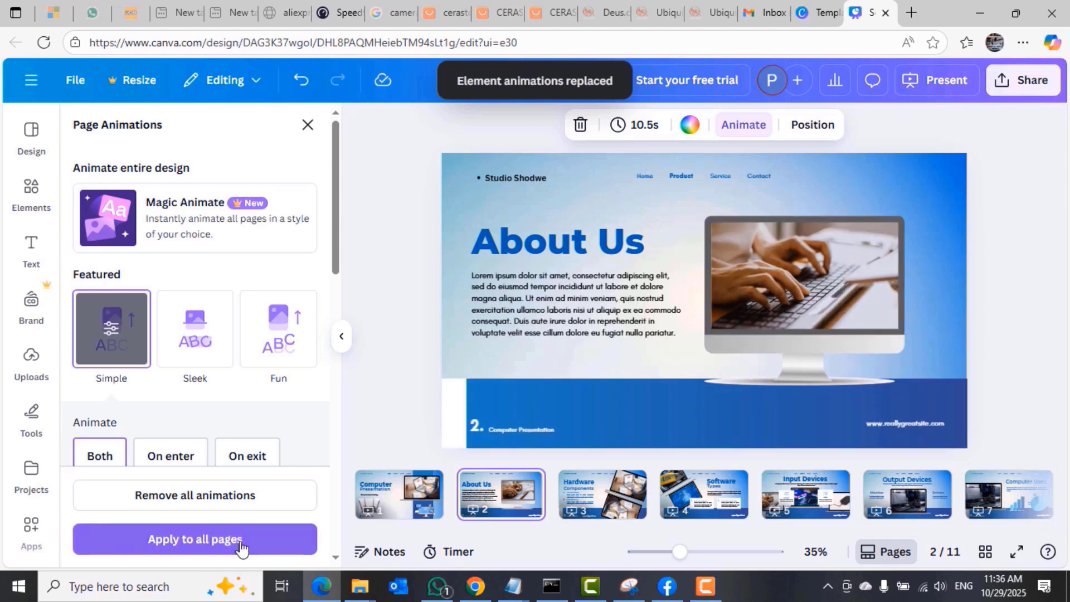
left_click(218, 544)
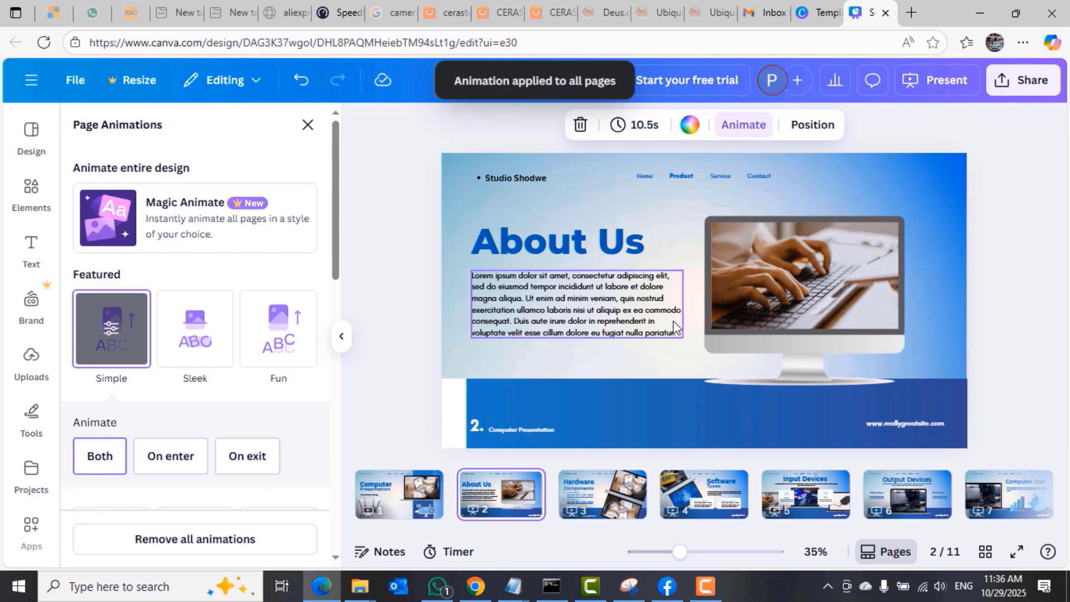
Step: Delete the See you heading, the Studio Show label, all four navigation labels and the upper laptop with its image from page 11
left_click(607, 510)
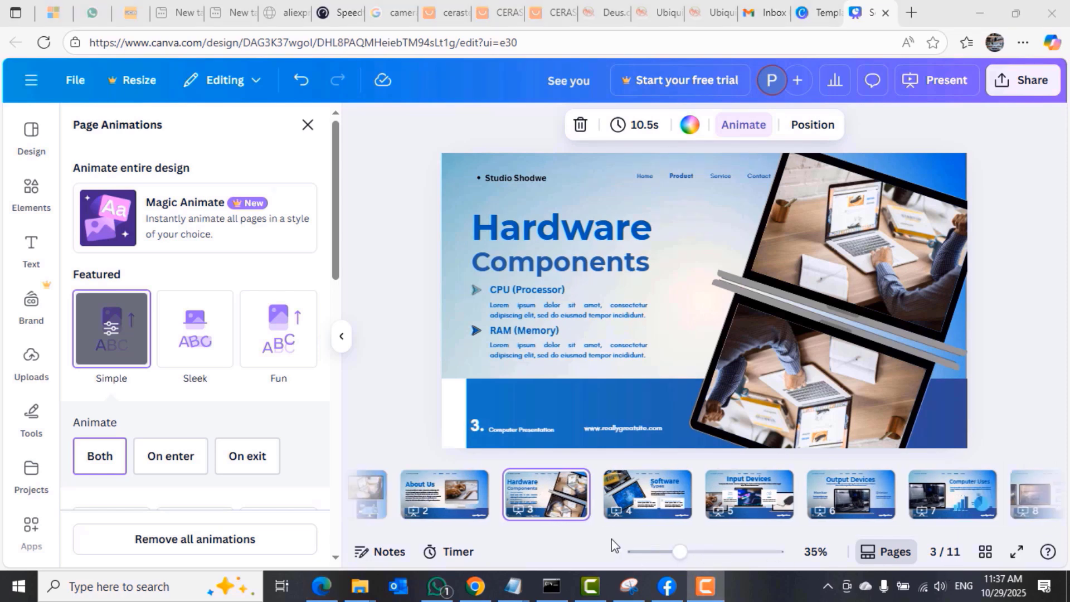
left_click_drag(608, 531, 961, 530)
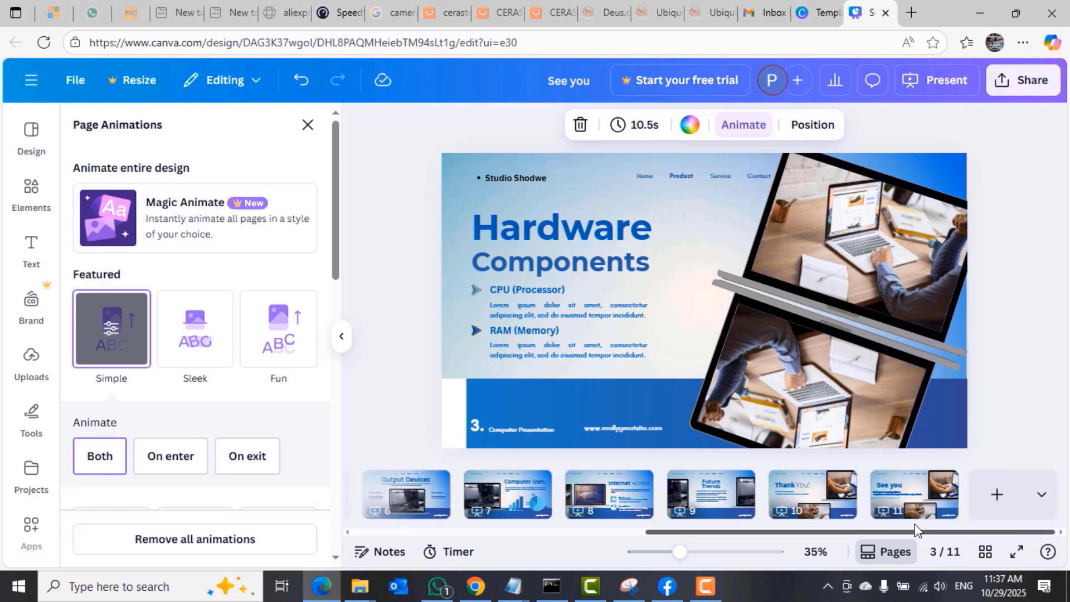
left_click(903, 500)
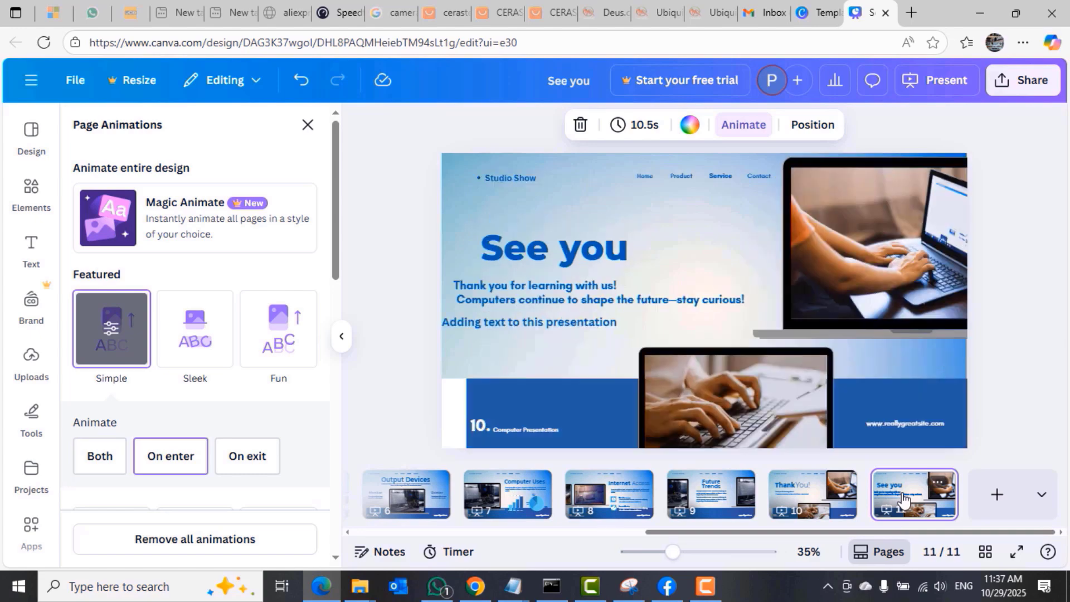
left_click(546, 254)
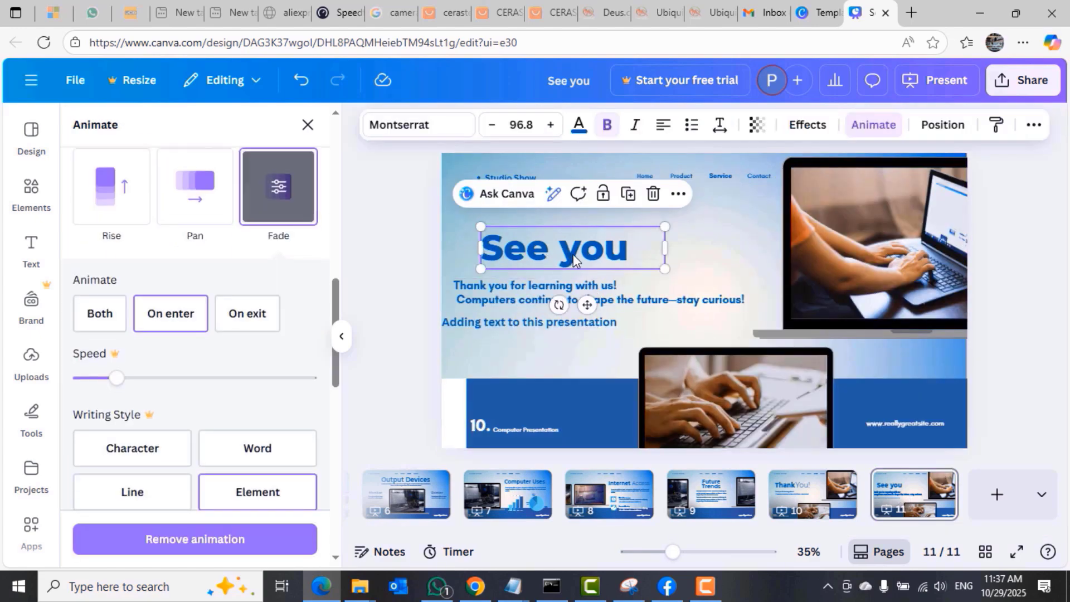
key("Delete")
left_click(511, 183)
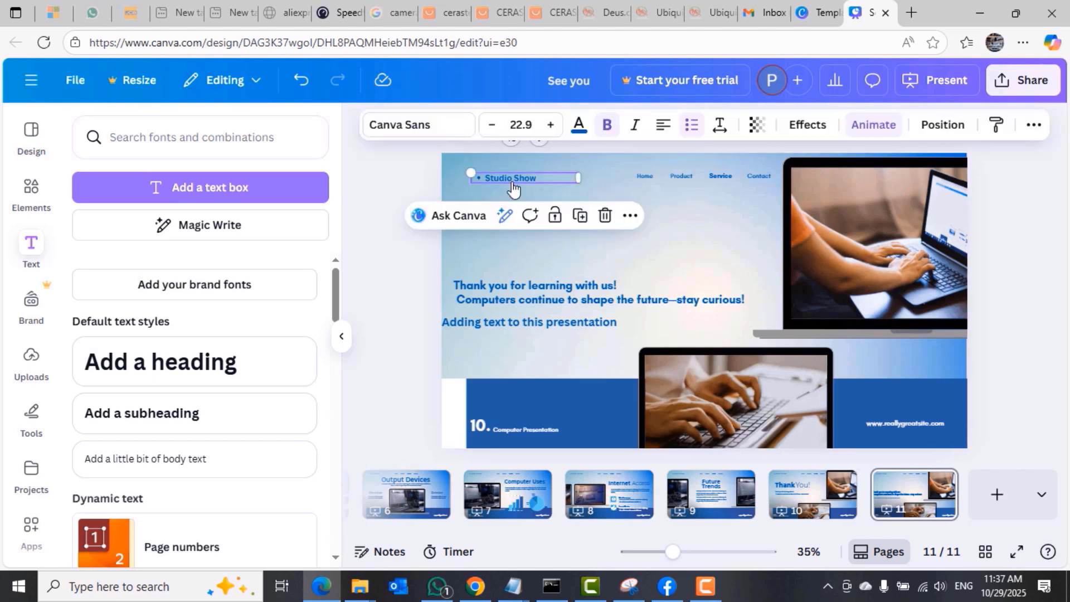
key("Delete")
left_click(640, 175)
key("Delete")
left_click(673, 175)
key("Delete")
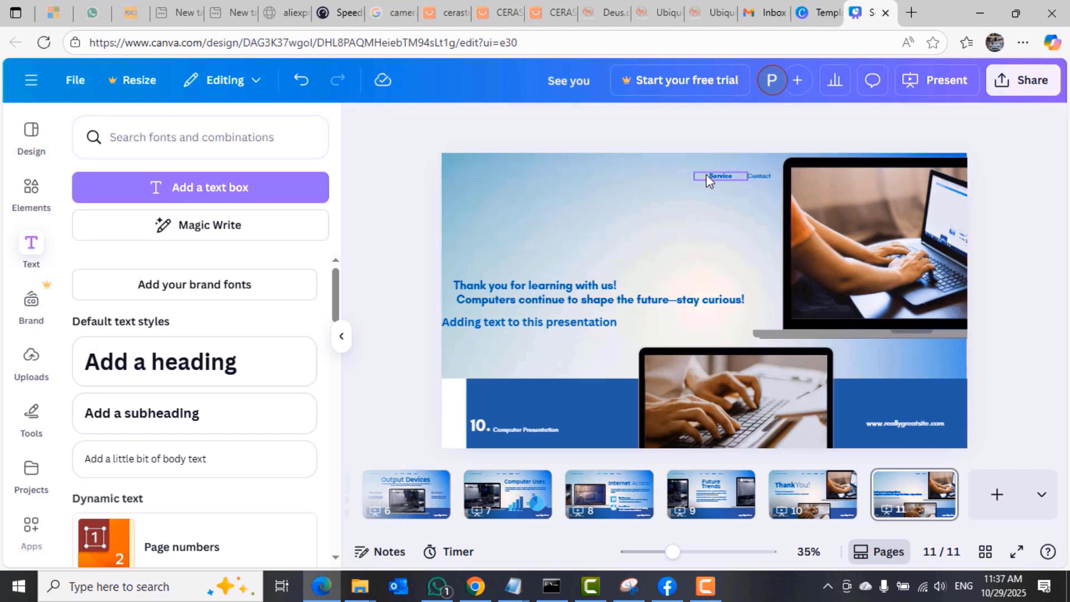
left_click(715, 175)
key("Delete")
left_click(757, 176)
key("Delete")
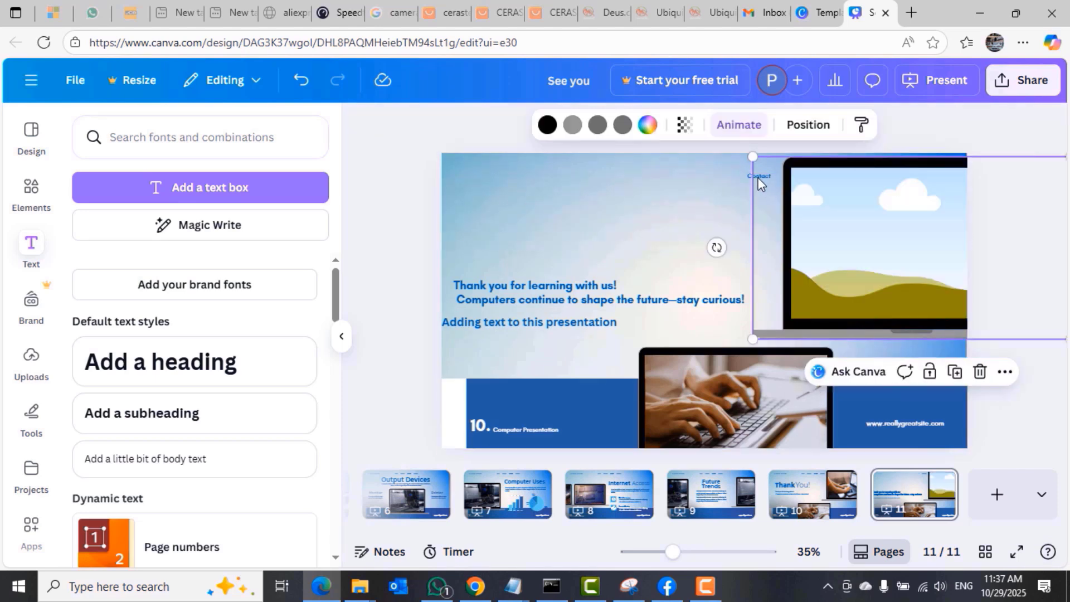
key("Delete")
left_click(758, 176)
key("Delete")
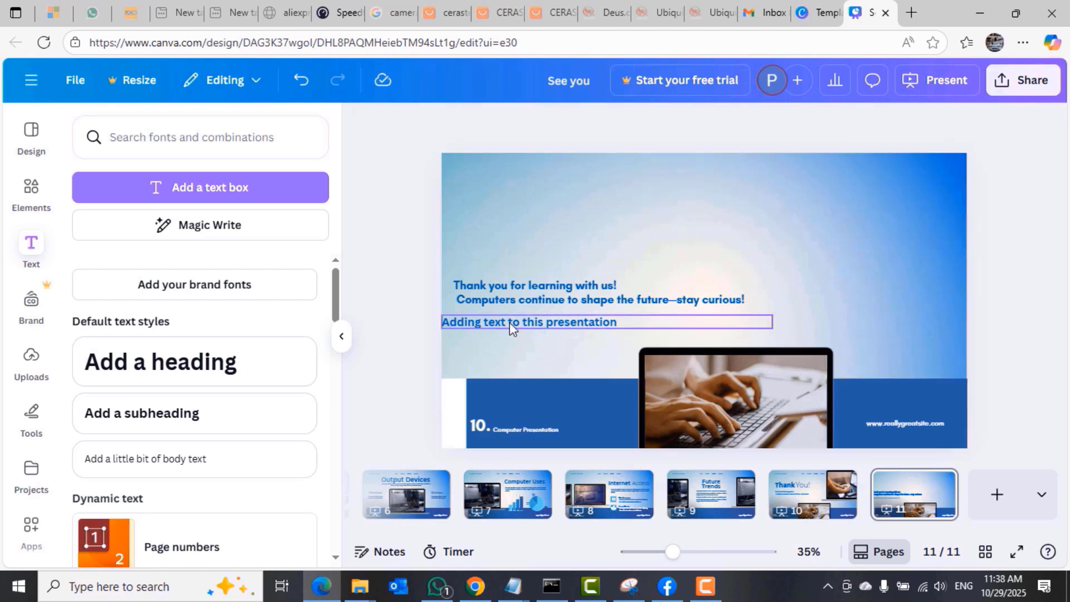
Step: Delete page 11's remaining text lines, blue footer band, footer elements and lower laptop with its image, keeping only the background
left_click(535, 292)
key("Delete")
left_click(531, 326)
key("Delete")
left_click(549, 419)
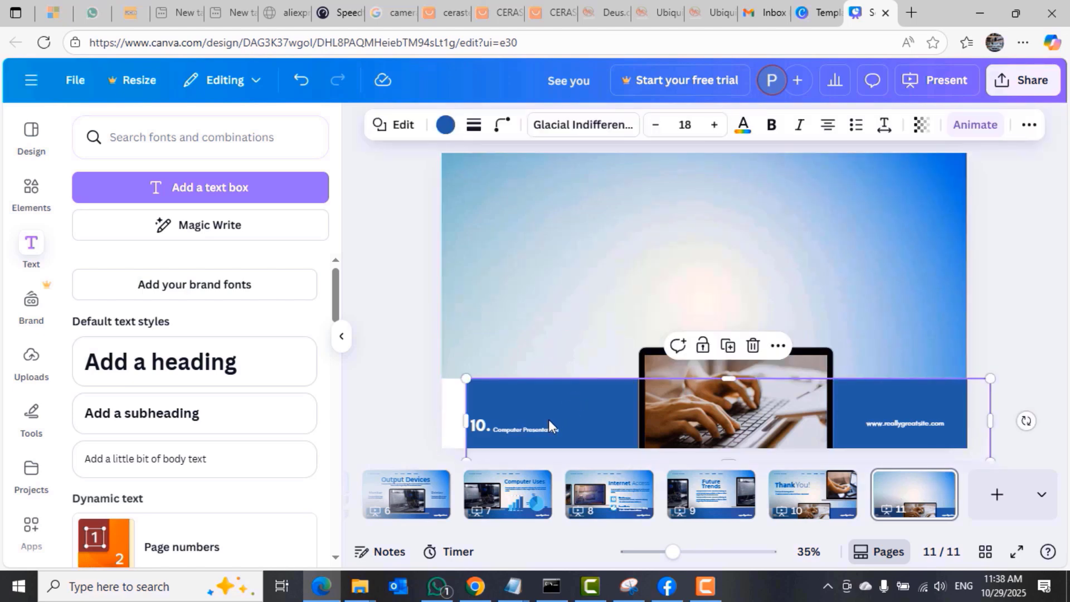
key("Delete")
left_click(781, 394)
key("Delete")
left_click(872, 424)
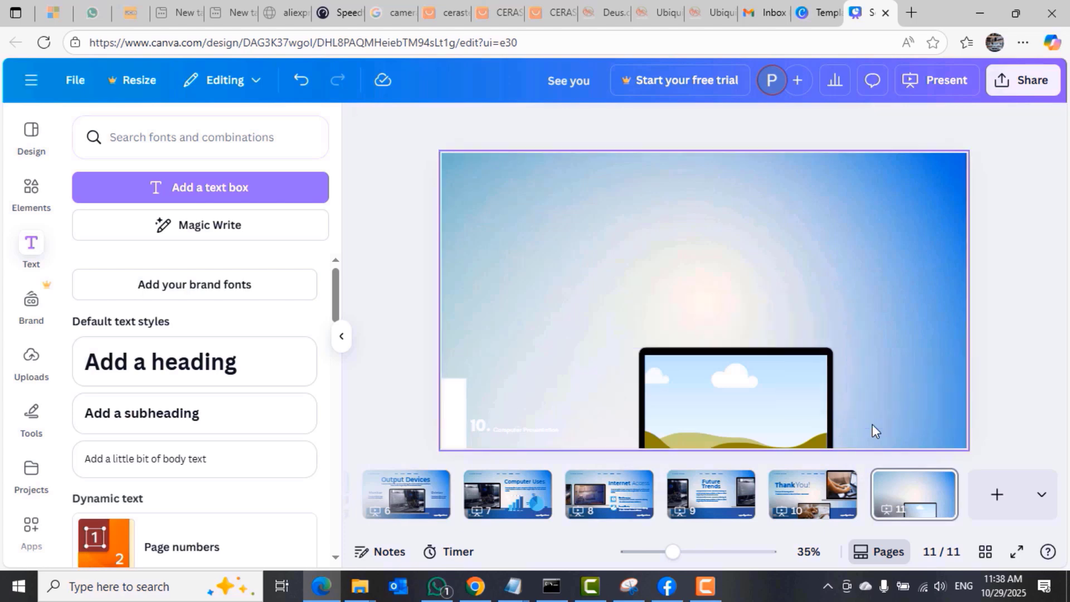
left_click(703, 409)
key("Delete")
Step: Apply the Capri filter to the background image on page 11
left_click(768, 253)
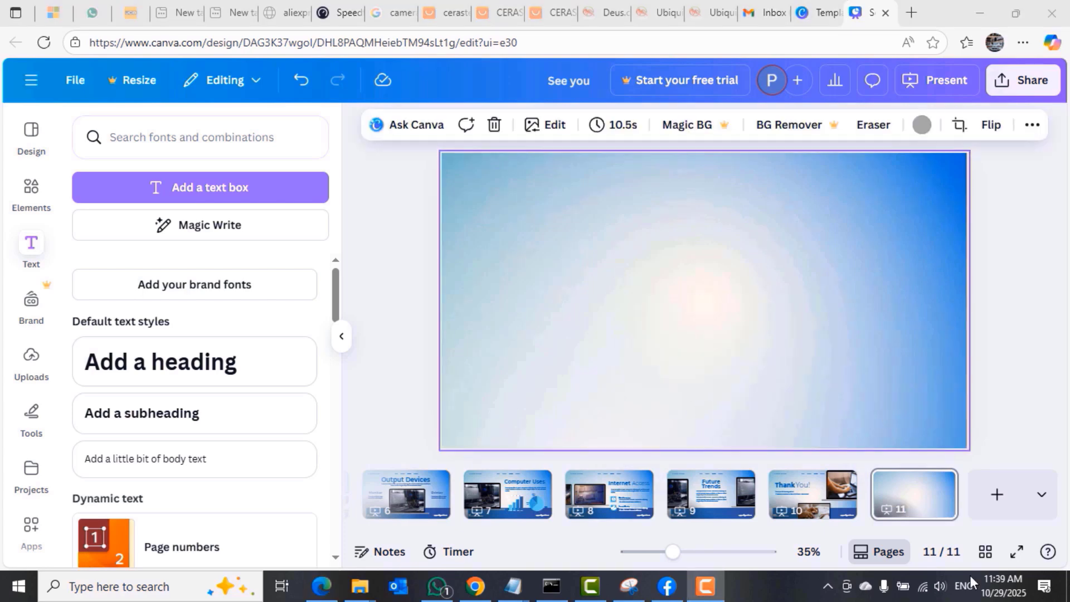
left_click(554, 125)
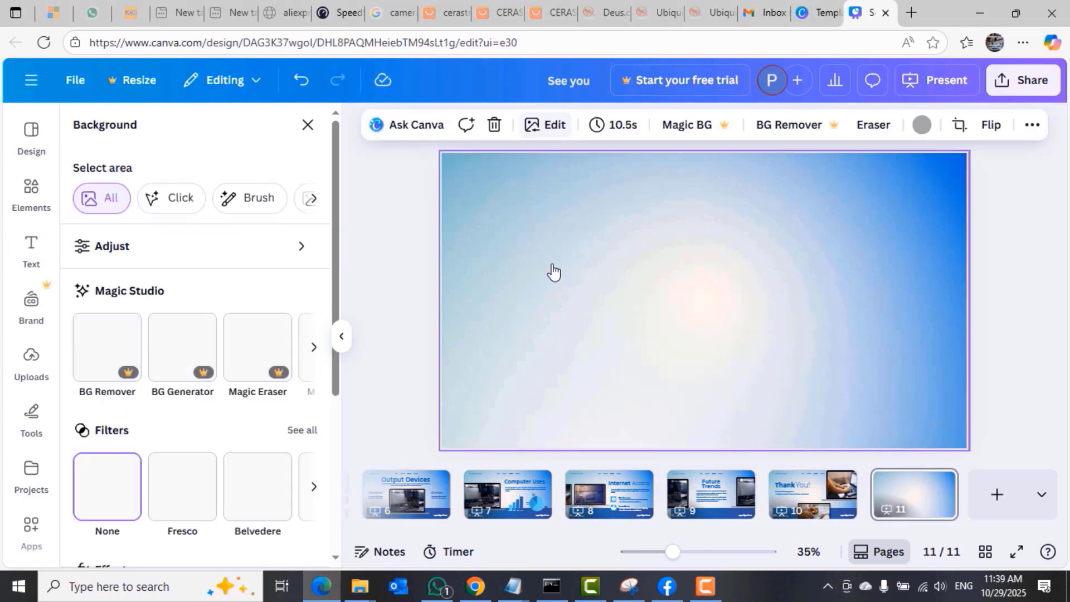
mouse_move(335, 238)
left_mouse_down()
mouse_move(335, 378)
mouse_move(342, 249)
left_mouse_up()
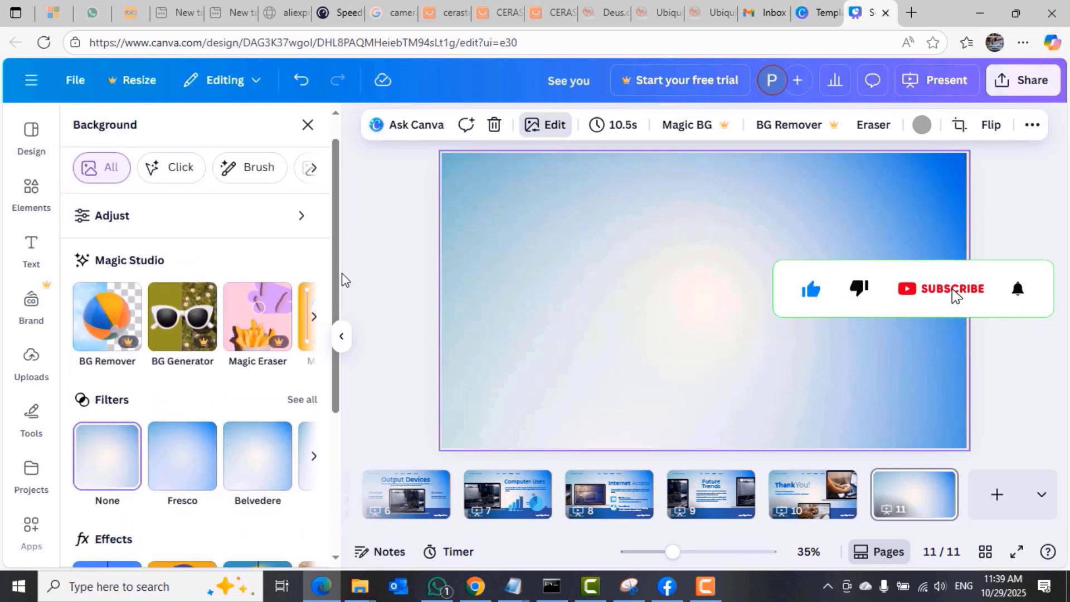
left_click(313, 456)
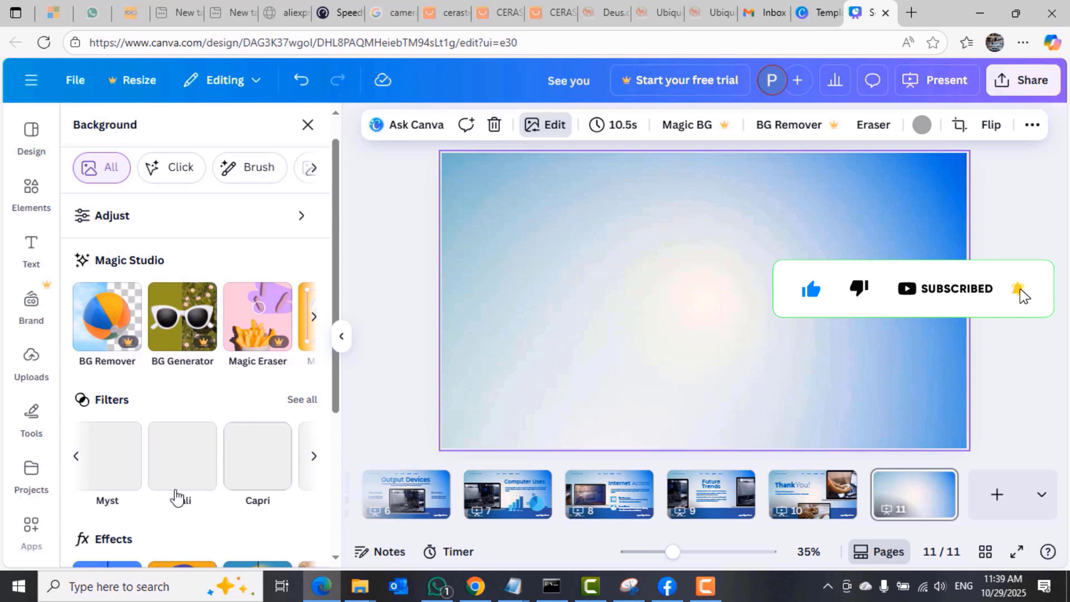
left_click(79, 457)
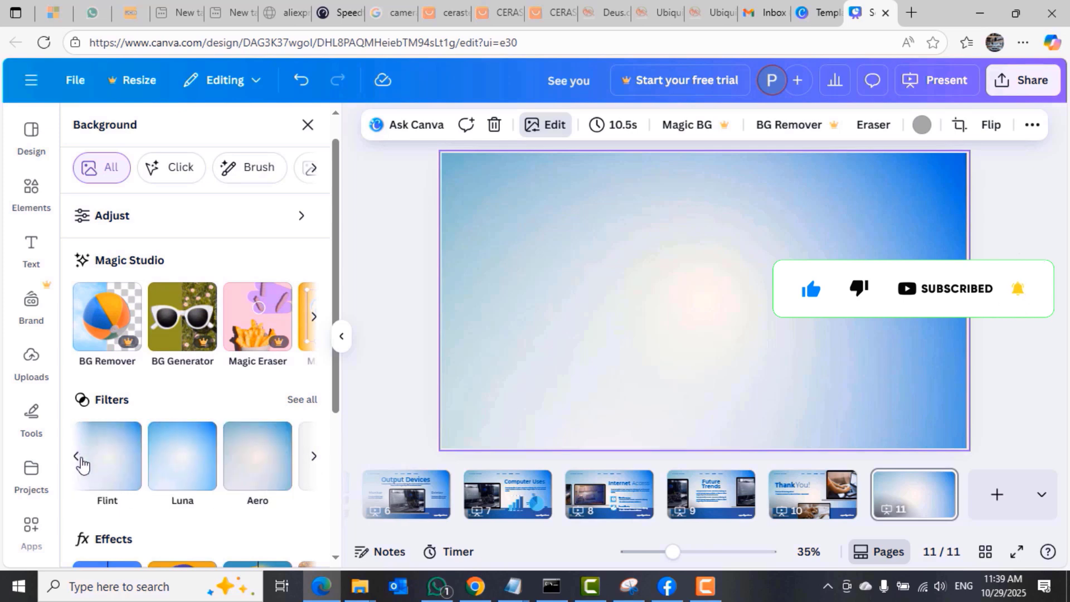
left_click(314, 457)
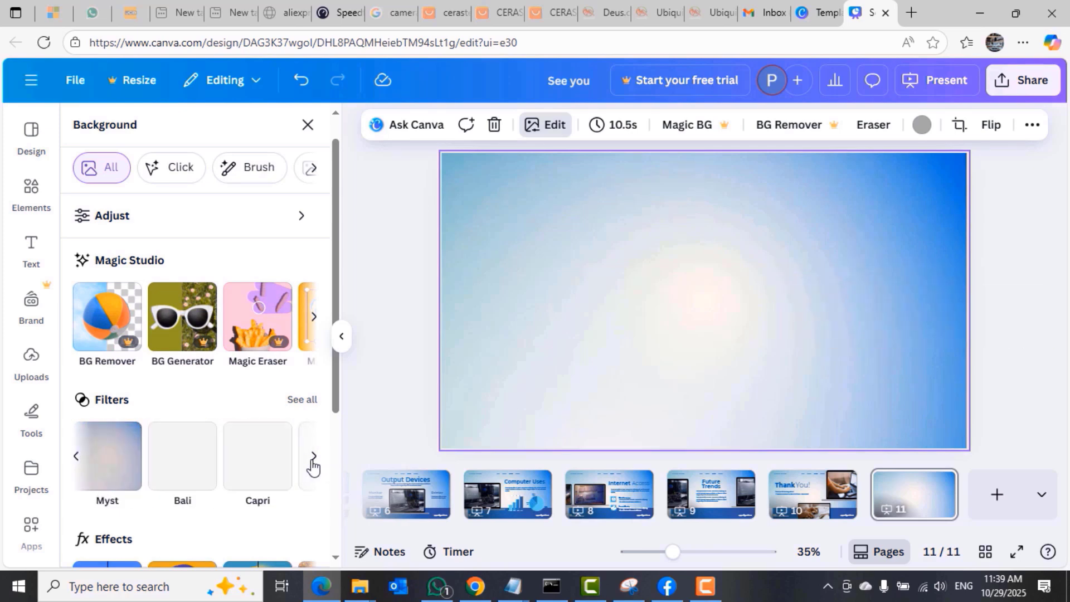
left_click(255, 470)
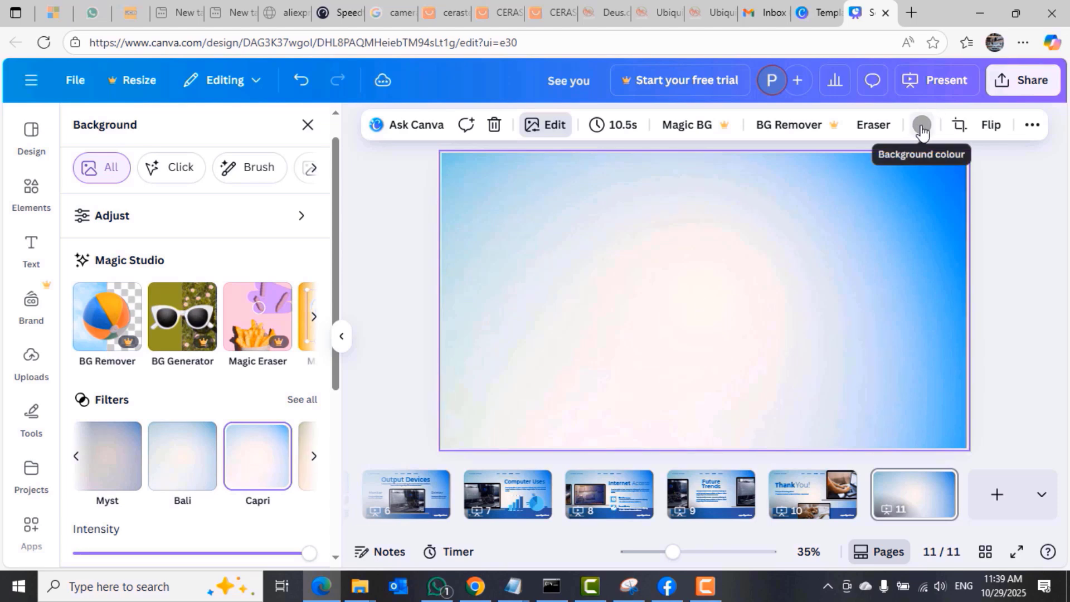
Step: Replace page 11's background with solid white from the default solid colours
left_click(720, 347)
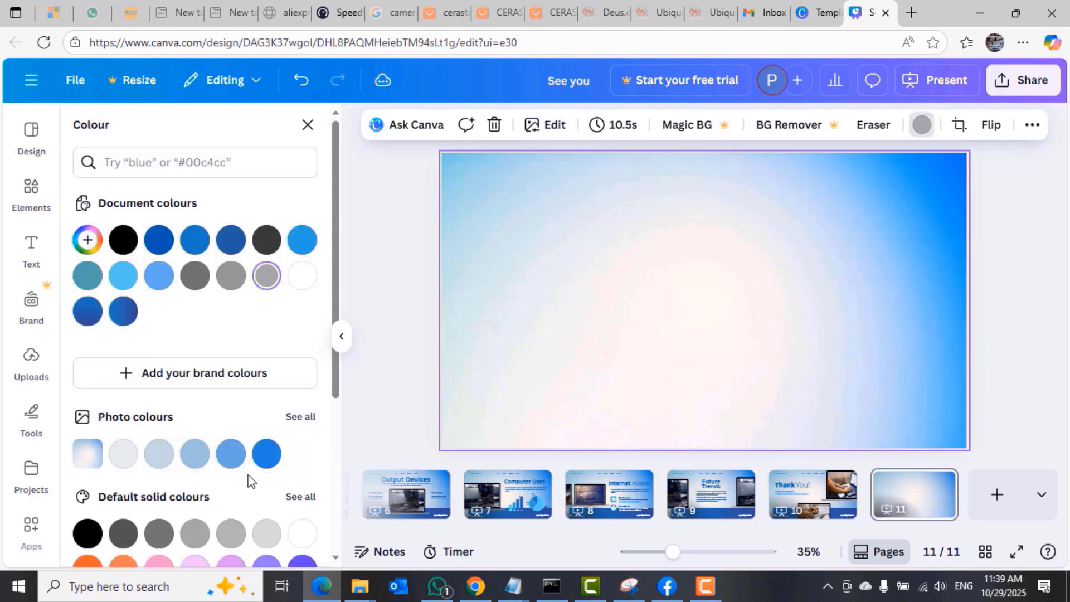
left_click(302, 534)
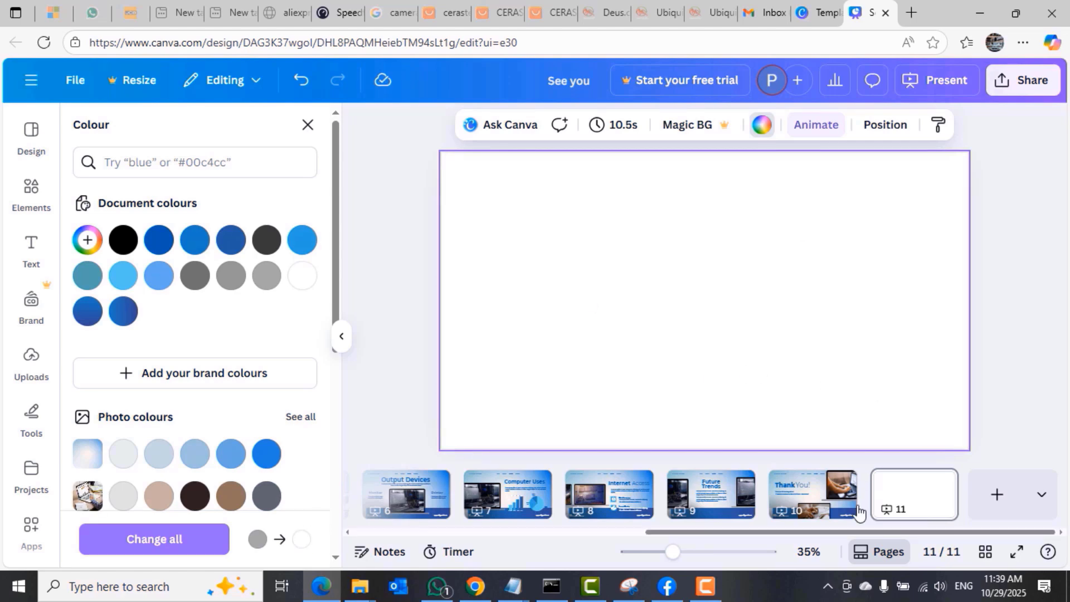
left_click_drag(812, 532, 516, 537)
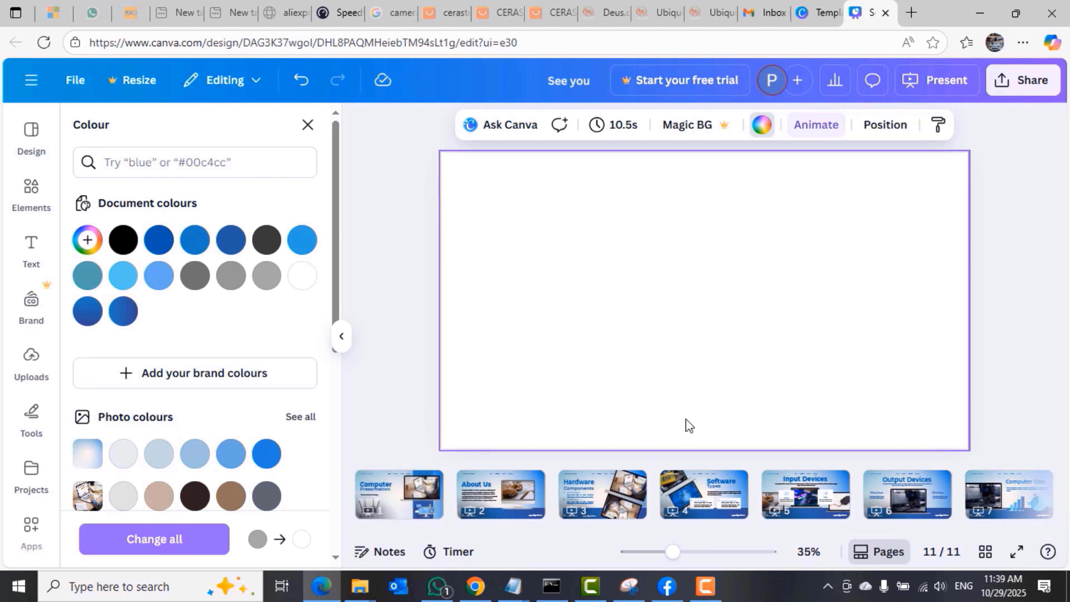
left_click_drag(756, 534, 1049, 523)
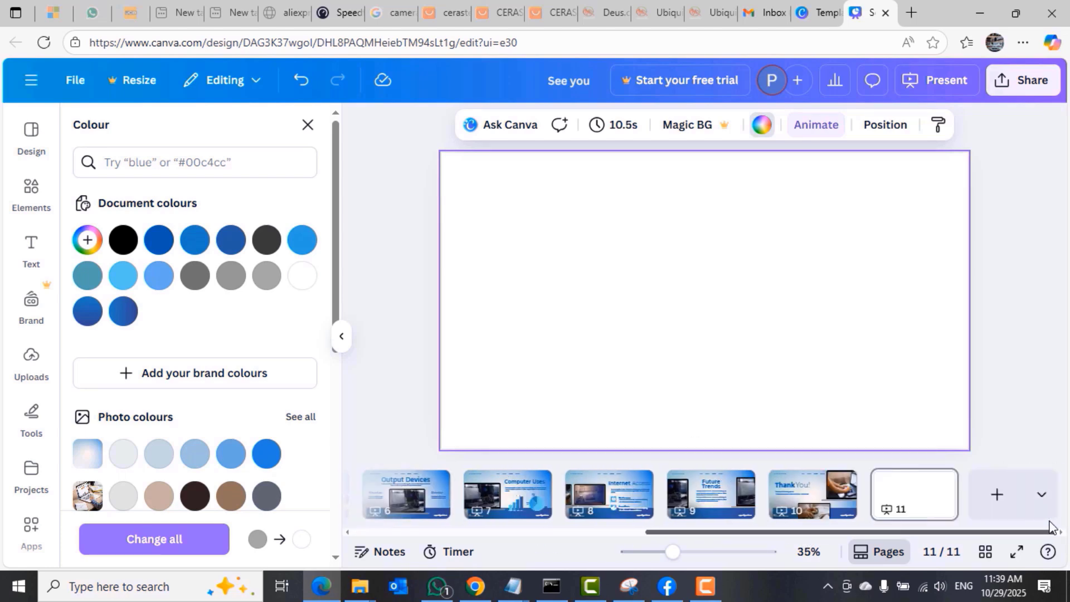
left_click(918, 489)
left_click(636, 281)
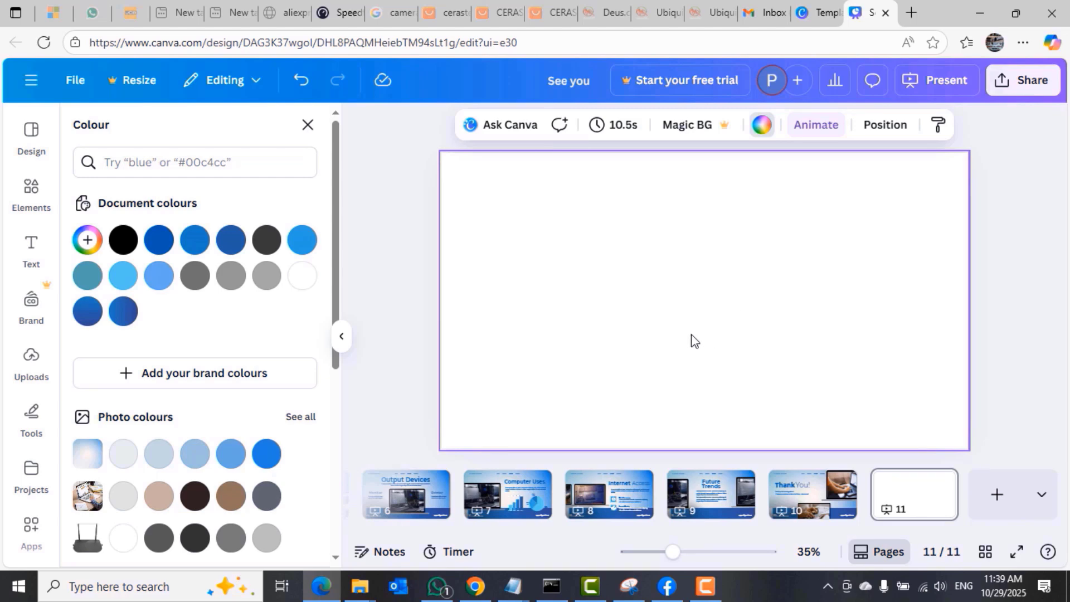
Step: Review the opening pages of the presentation, from the Computer Presentation cover through About Us, Hardware Components and Software Types
mouse_move(641, 546)
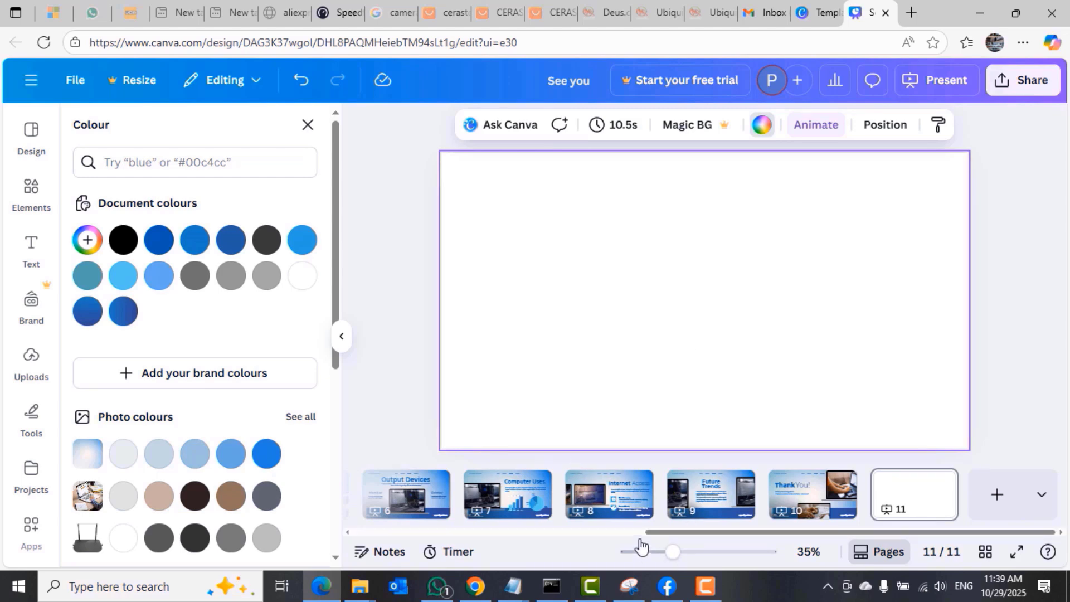
left_click_drag(653, 533, 393, 549)
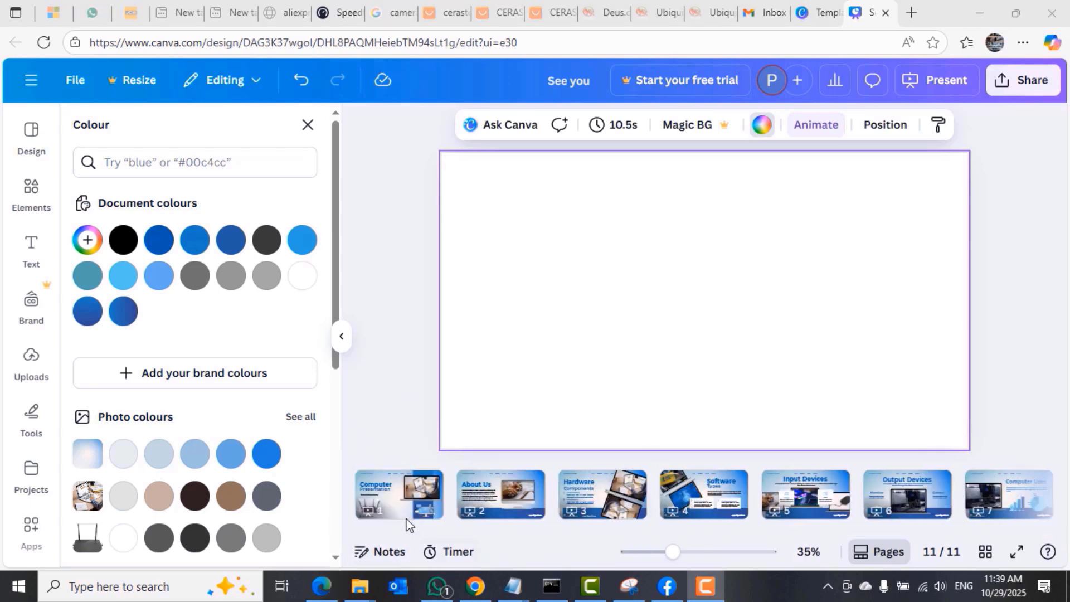
left_click(401, 515)
left_click(501, 504)
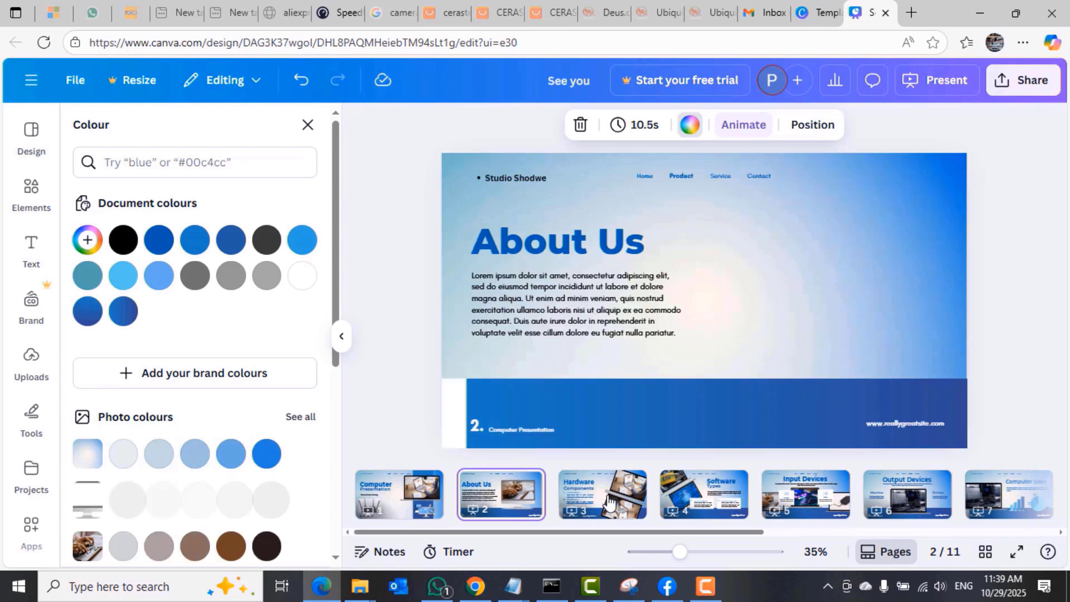
left_click(607, 523)
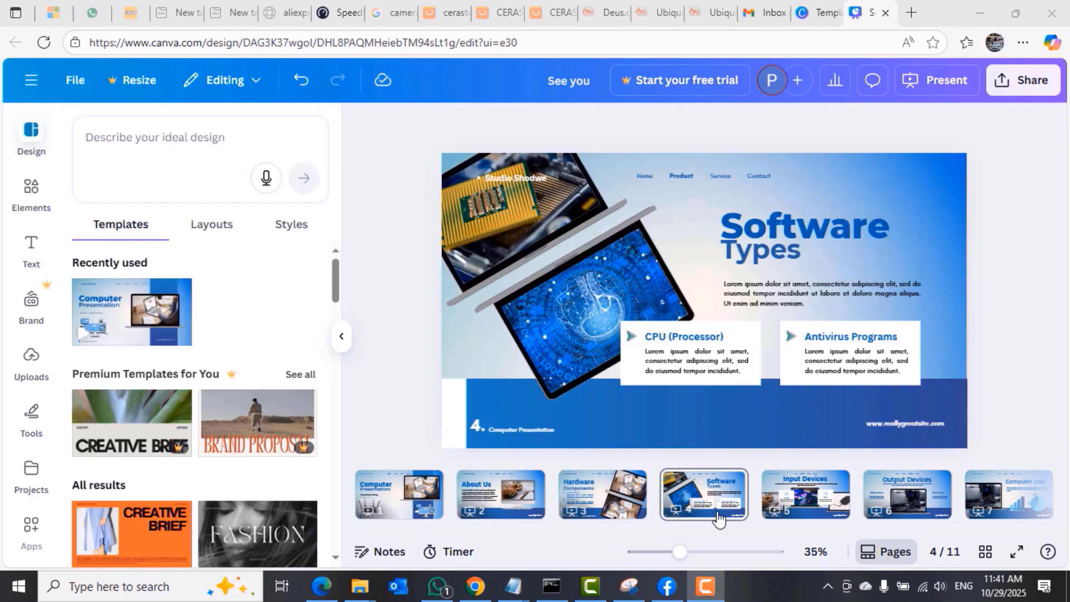
left_click(402, 499)
left_click(534, 502)
left_click(605, 502)
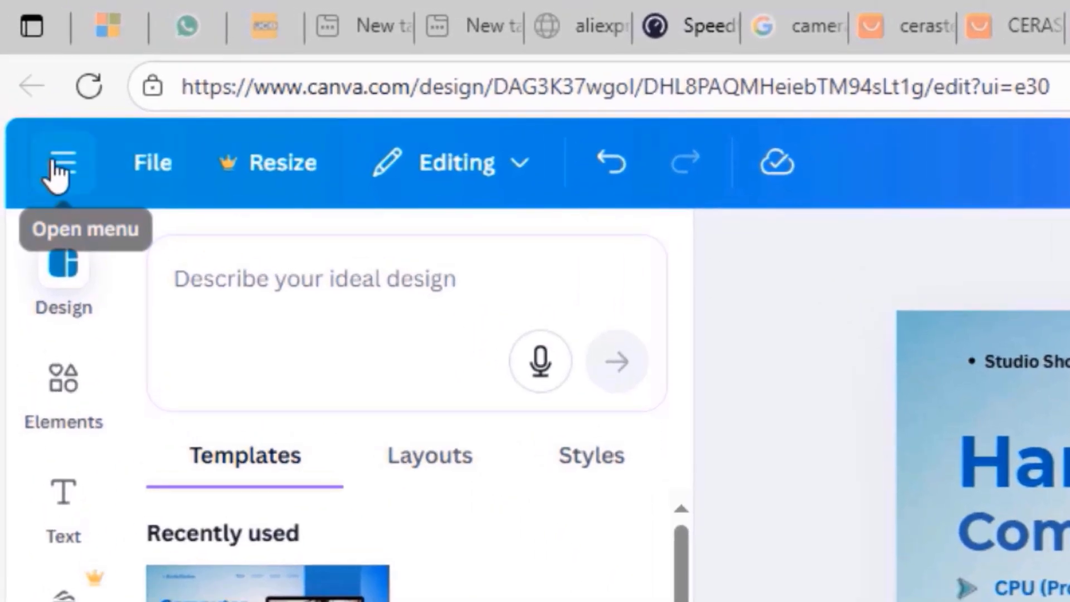
Step: Create a new blank Presentation (16:9) design from the Presentations category
left_click(59, 151)
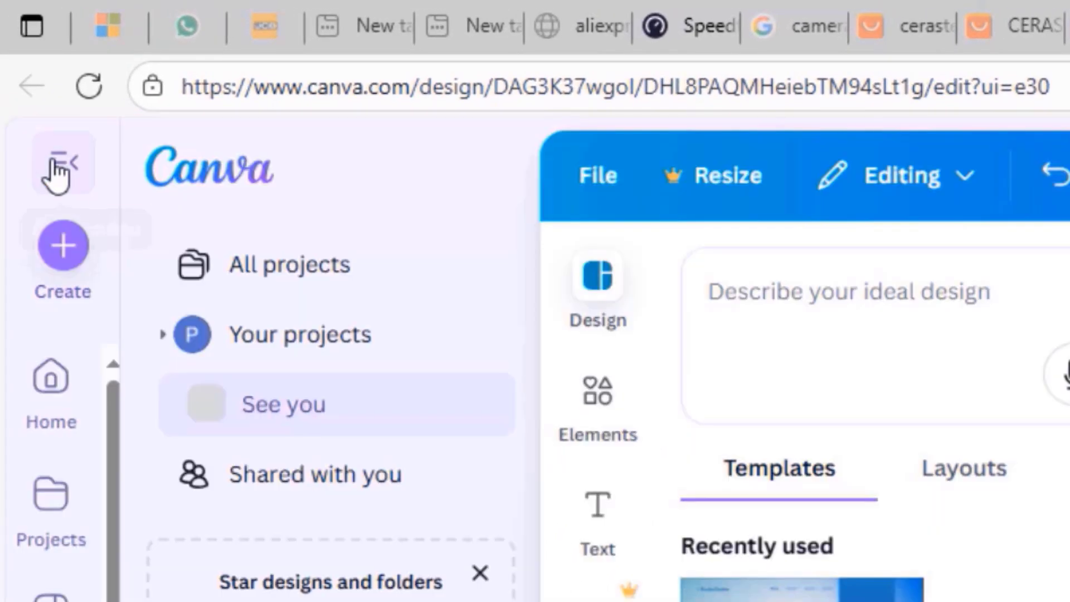
left_click(63, 248)
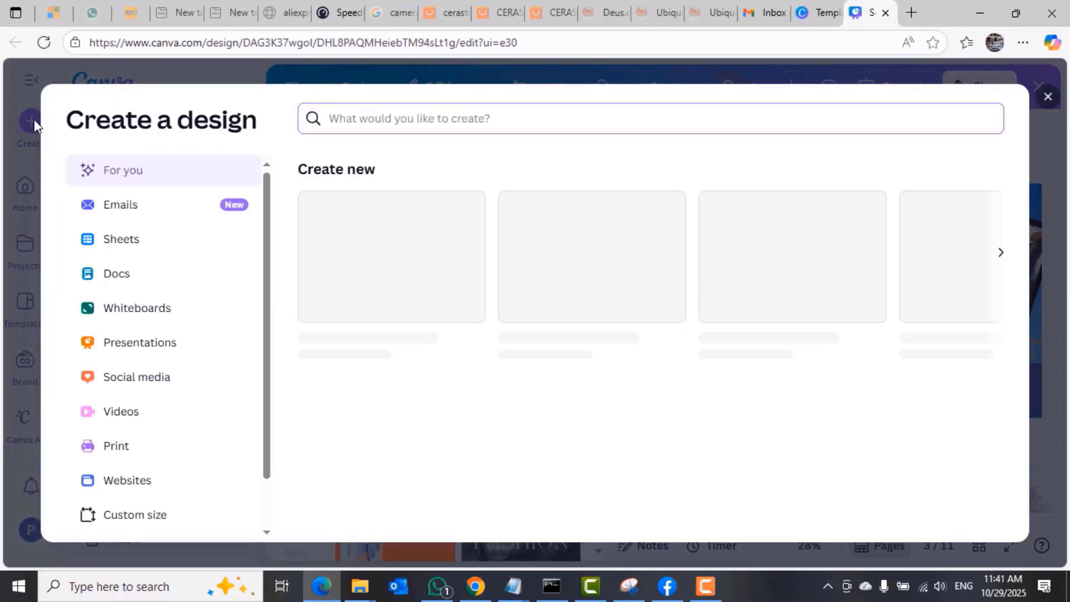
left_click(145, 347)
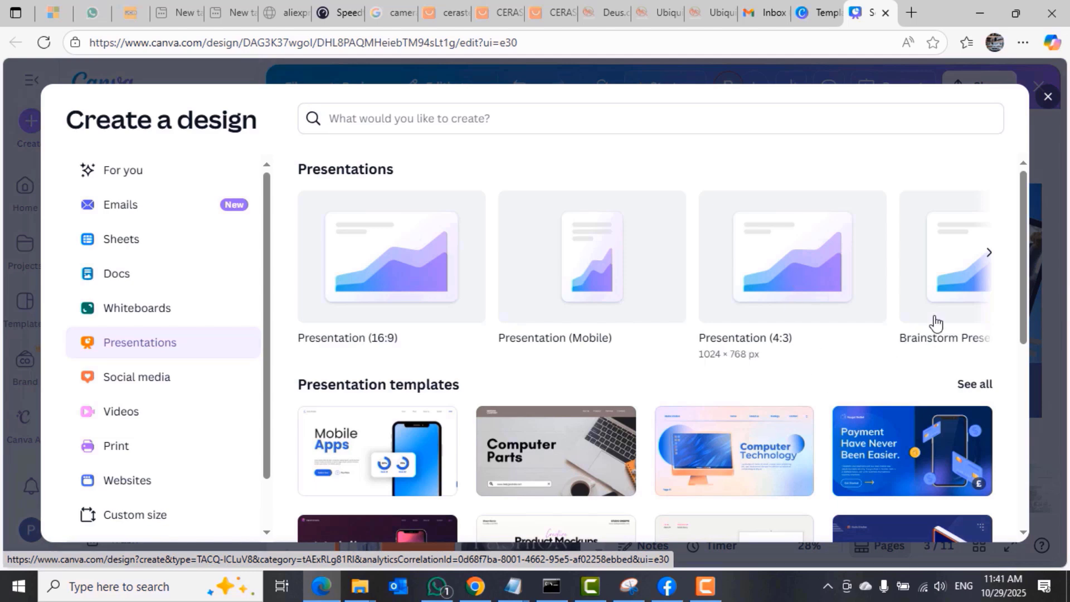
left_click(990, 260)
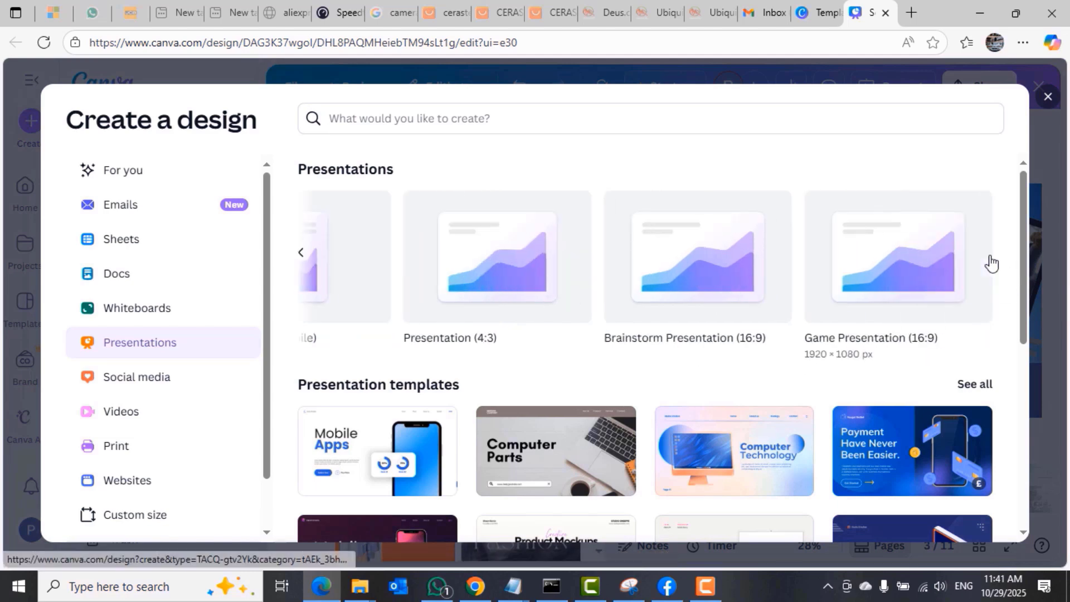
left_click(302, 258)
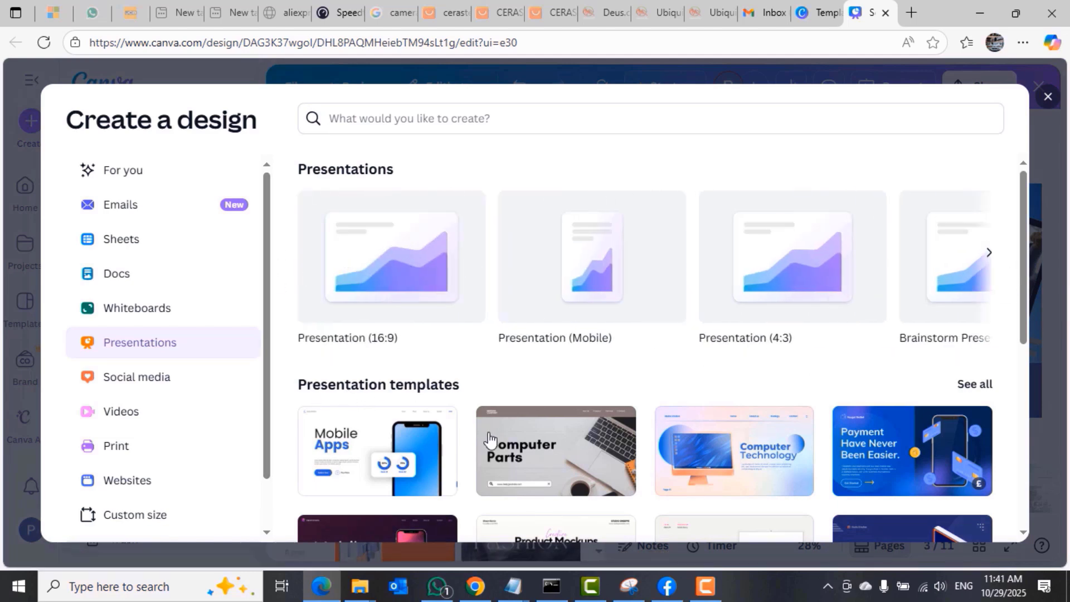
left_click(382, 259)
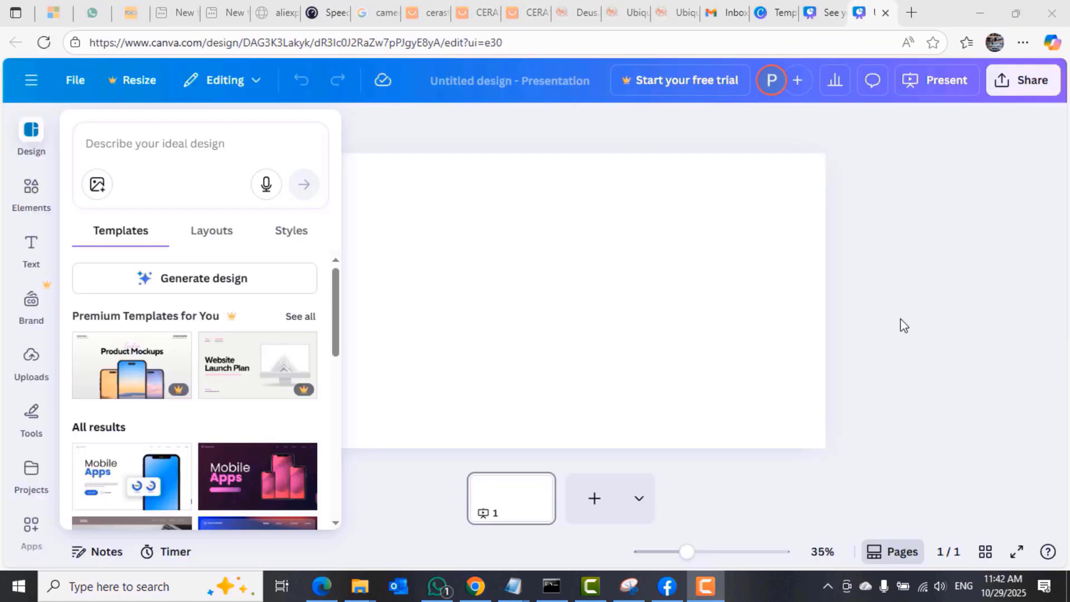
Step: Select the blank page of the new presentation and search the design elements for "arrows"
left_click(33, 148)
left_click(515, 259)
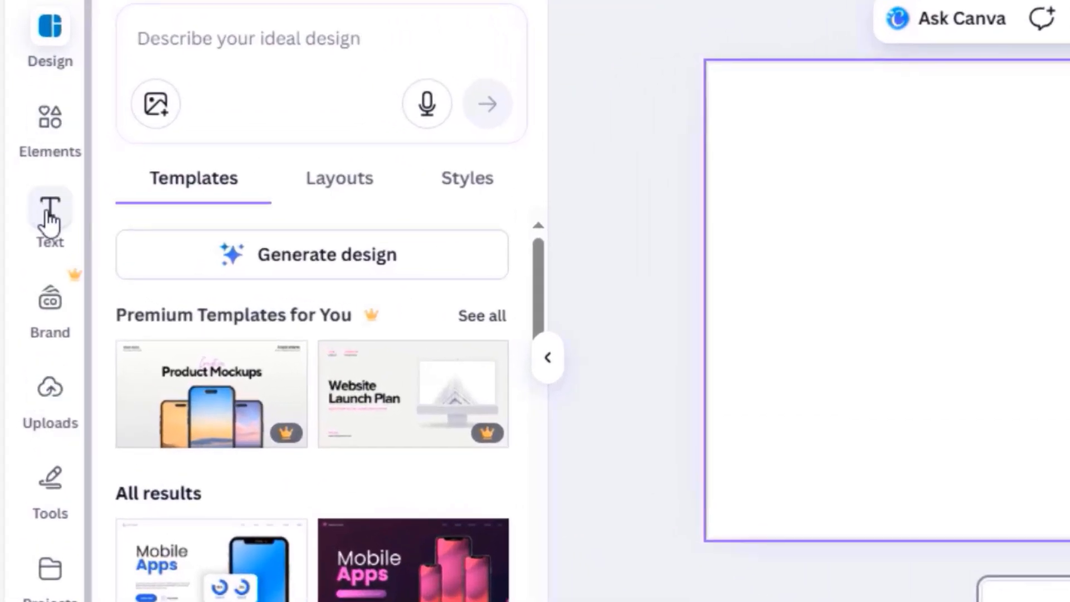
left_click(50, 133)
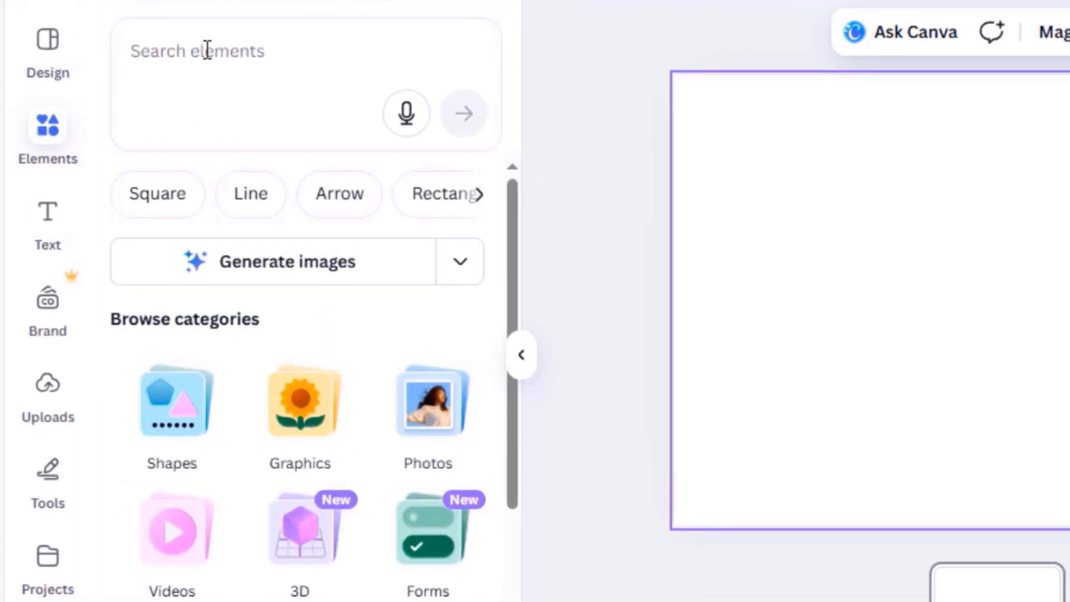
type("arrows")
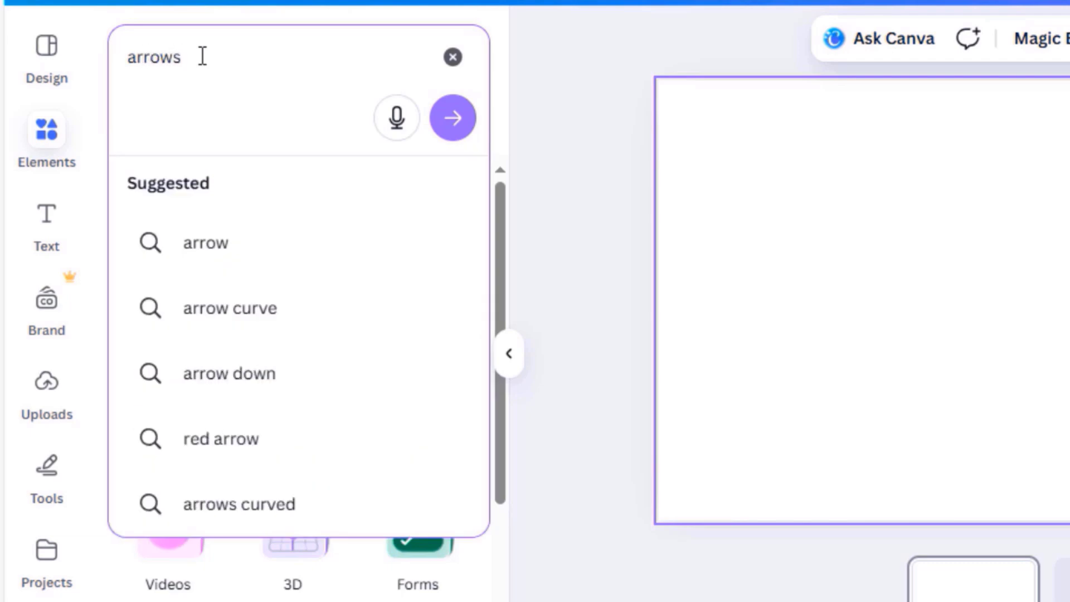
key("Return")
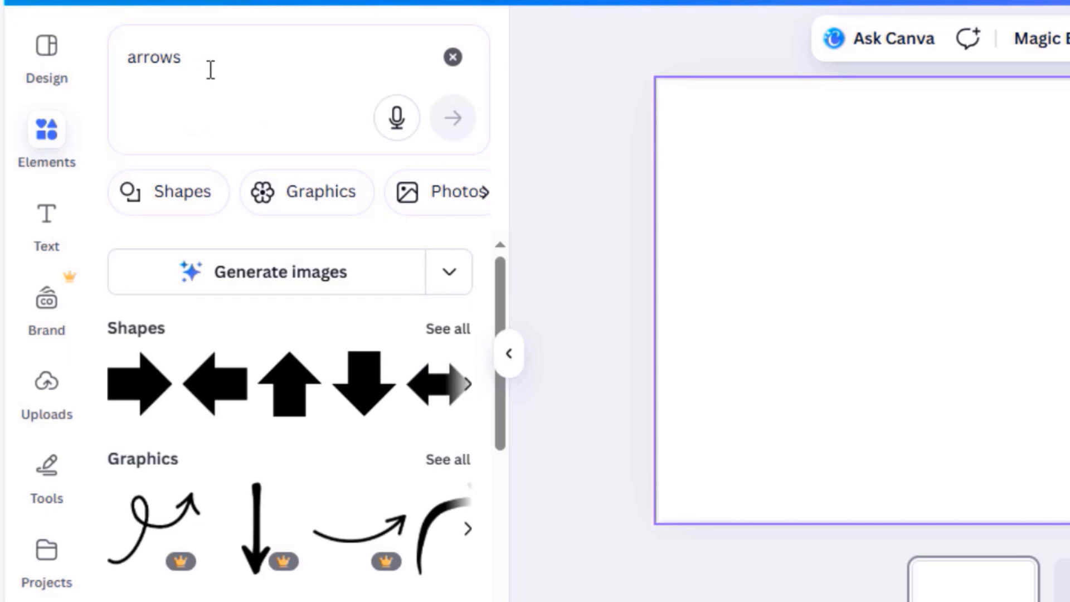
Step: Search the design elements for "dresses" and browse the matching graphics and photos
left_click_drag(210, 69, 142, 58)
type("dresses")
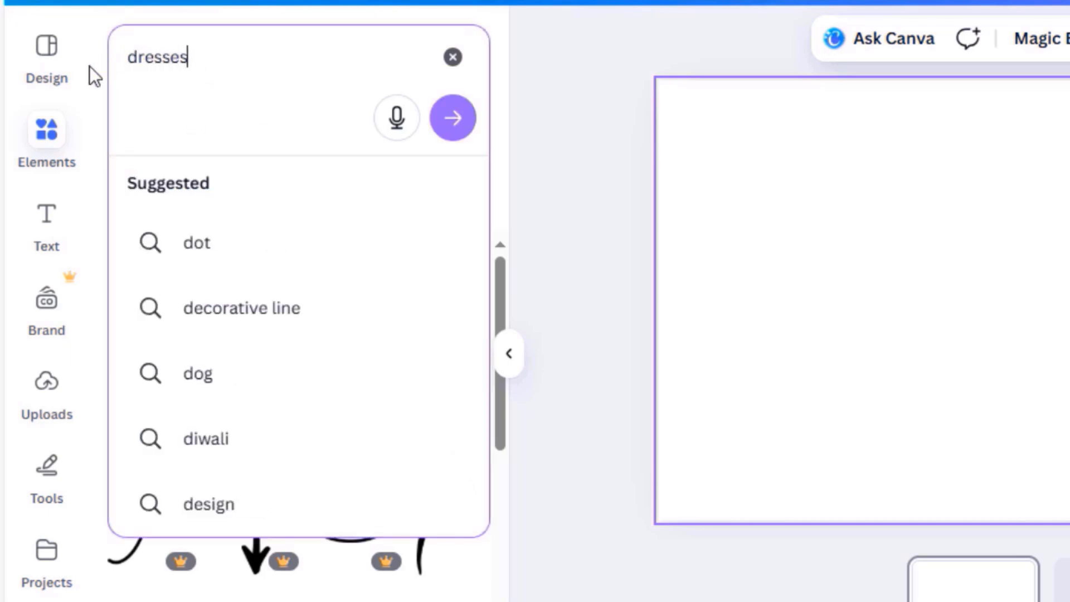
key("Return")
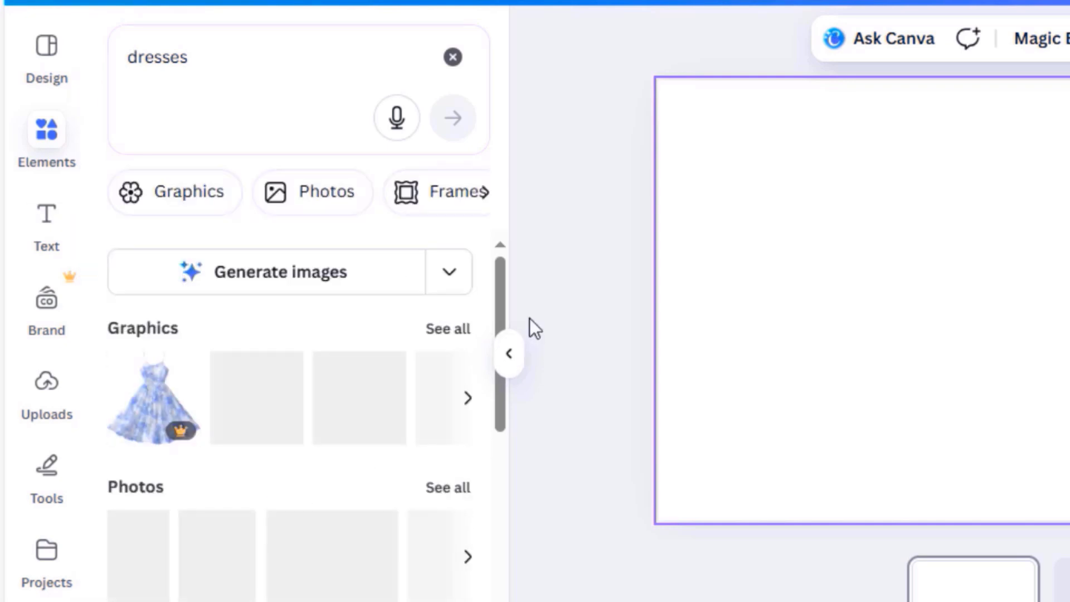
left_click_drag(497, 294, 484, 316)
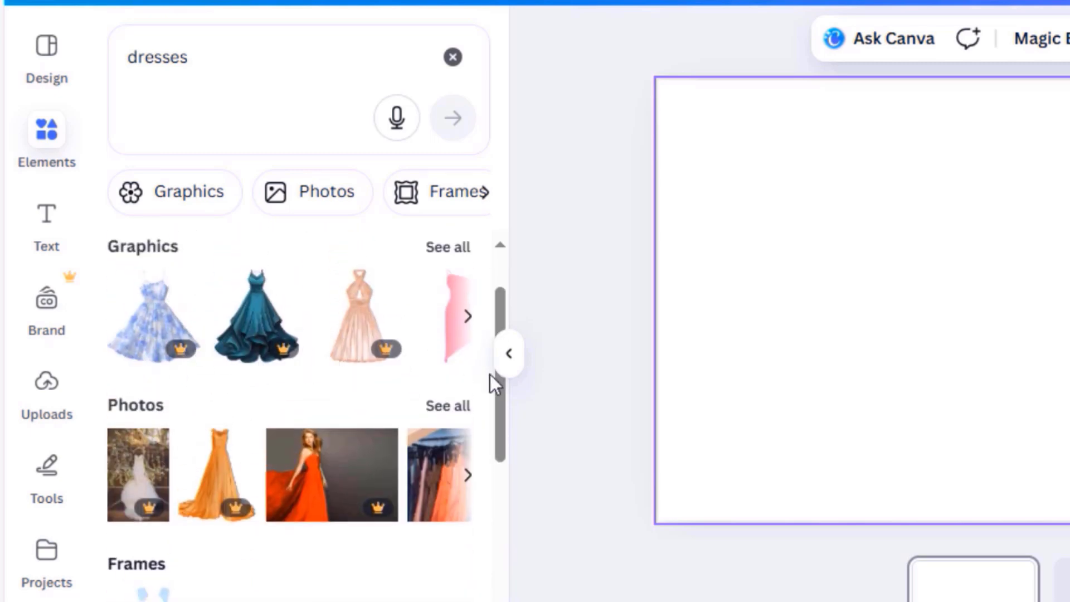
left_click_drag(495, 402, 508, 374)
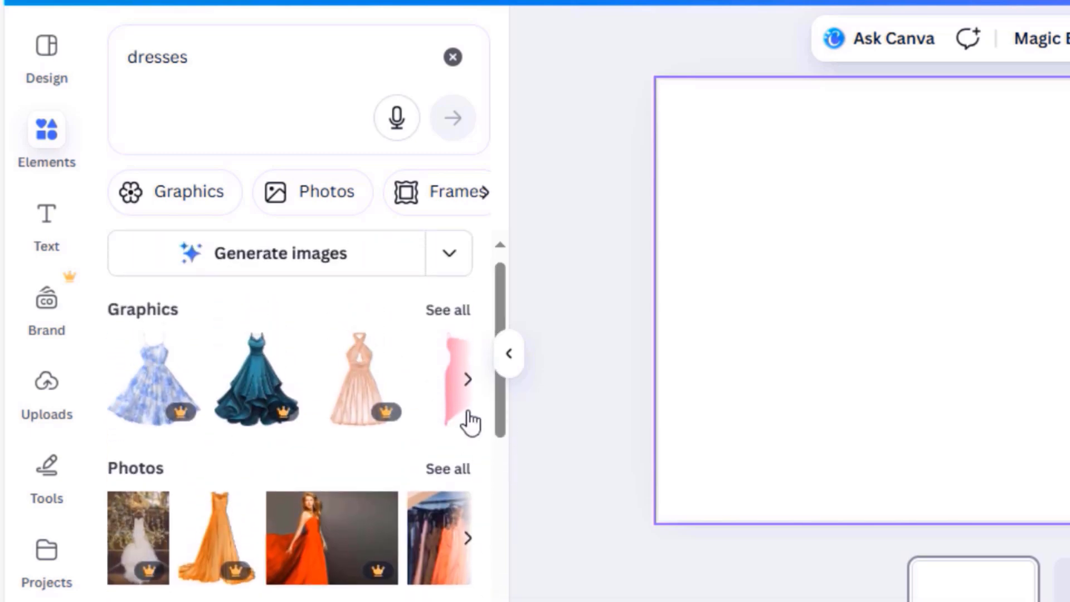
left_click(471, 385)
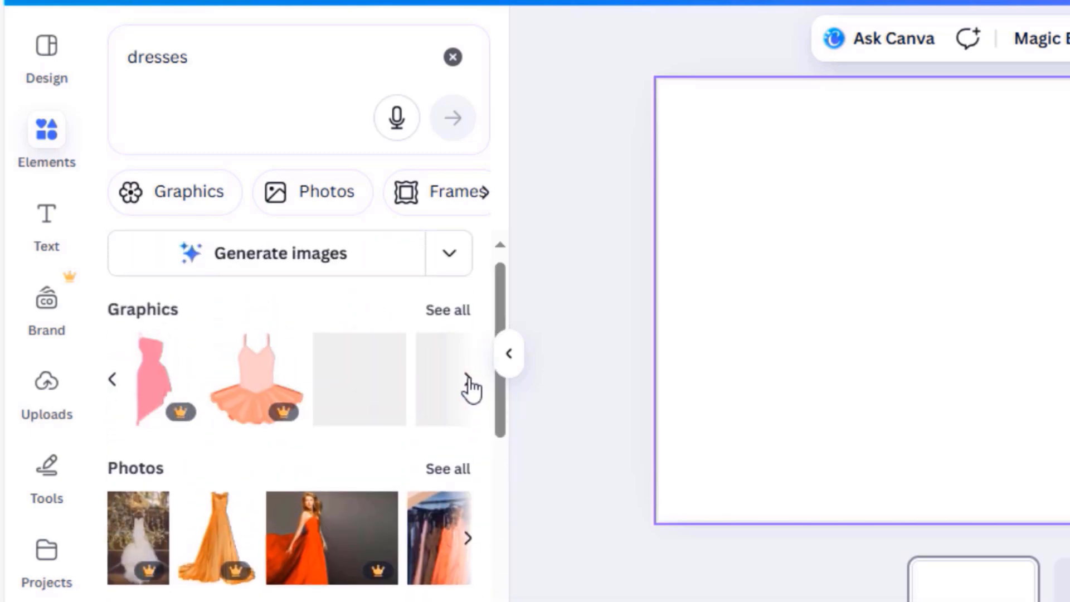
left_click(467, 540)
left_click(466, 538)
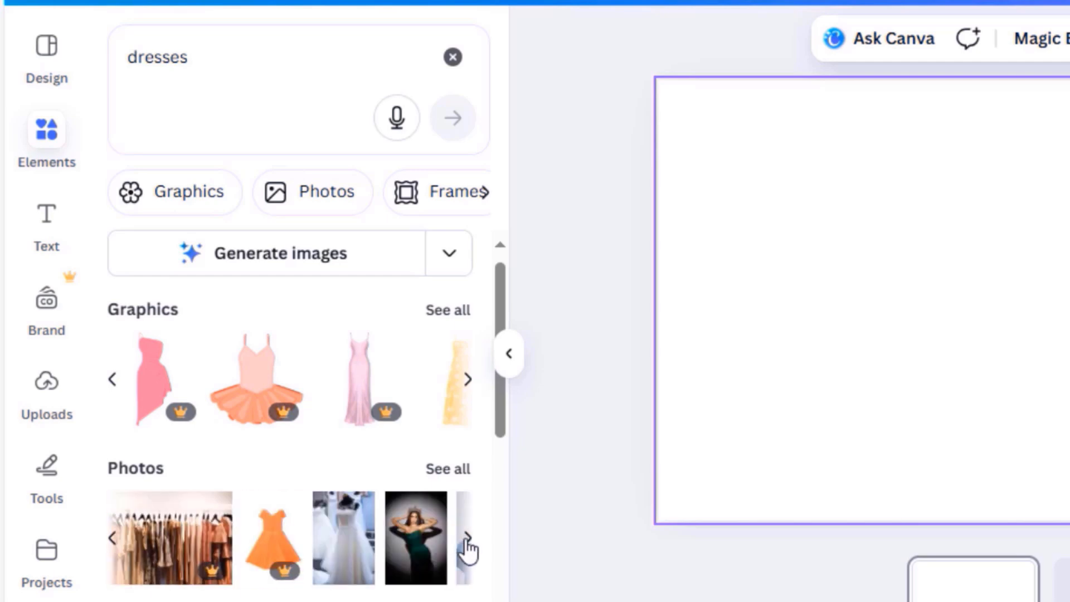
left_click(467, 540)
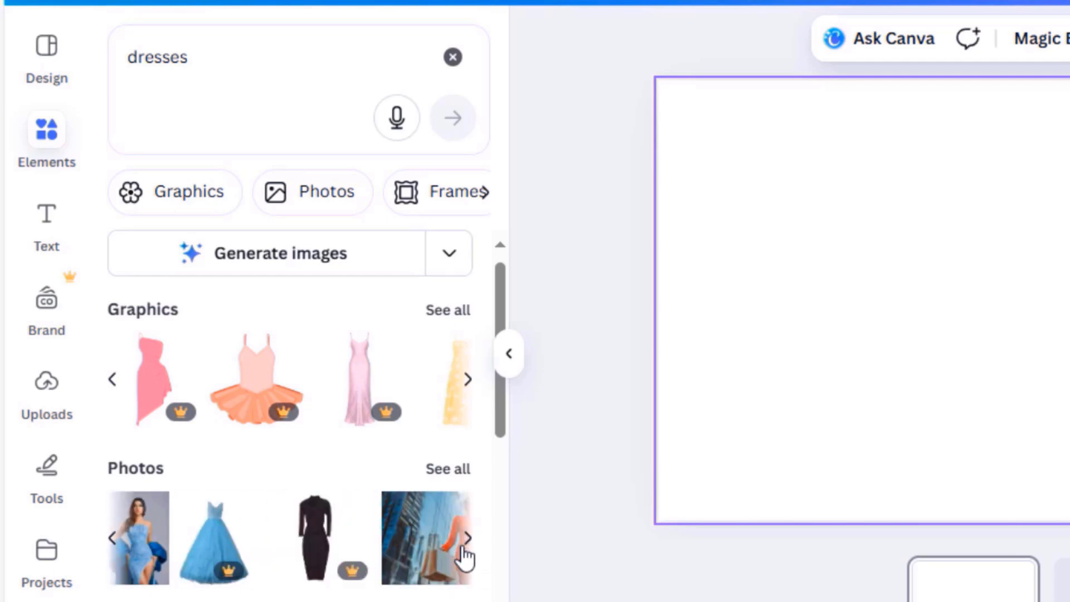
Step: Show the text options and the uploaded images, and add three blank pages to the new presentation
left_click(48, 239)
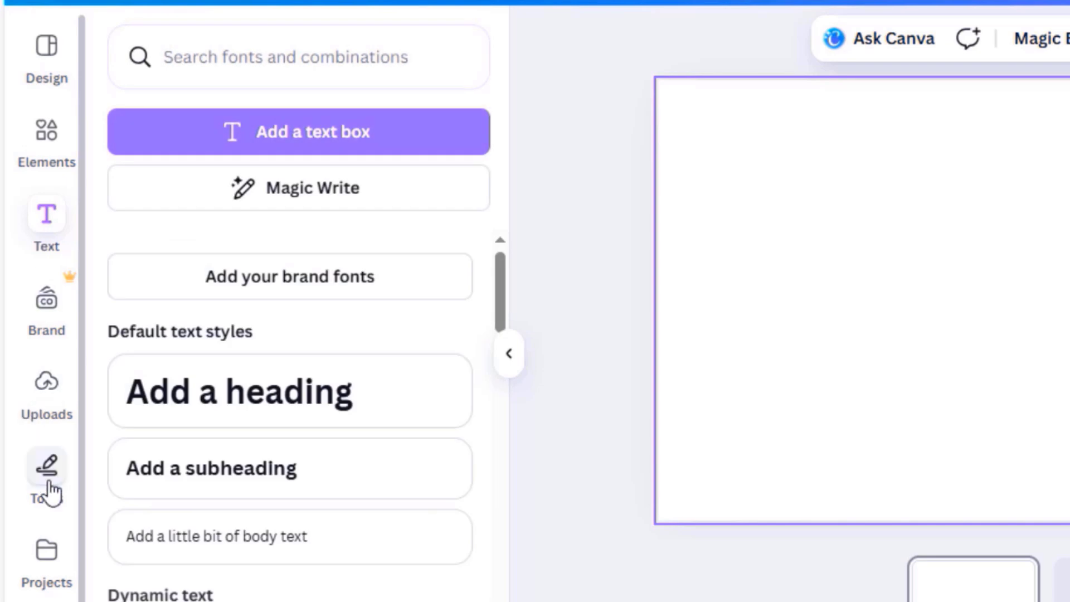
left_click(49, 390)
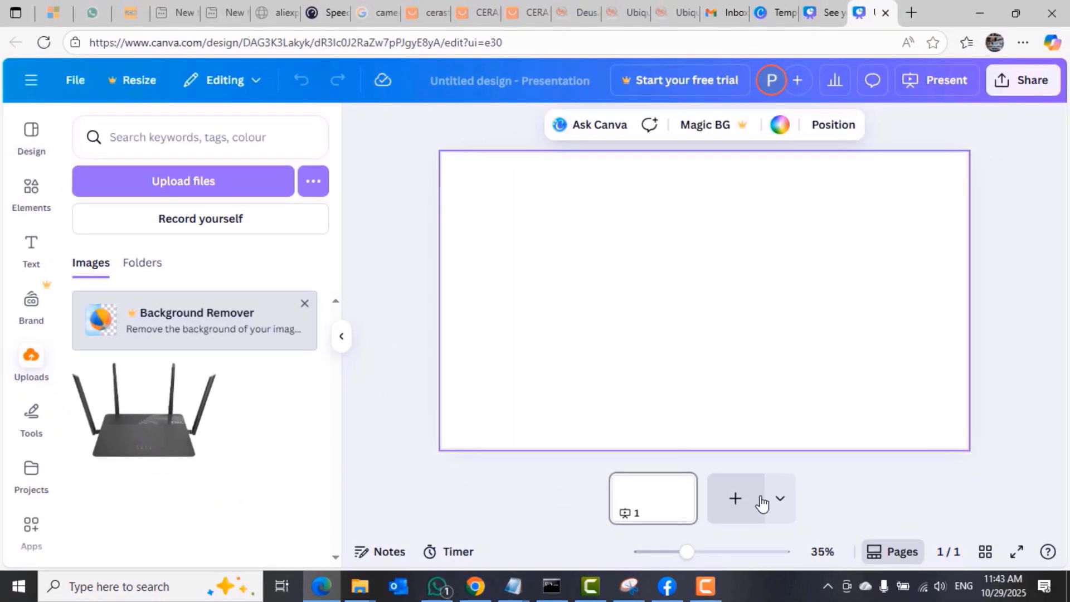
left_click(736, 505)
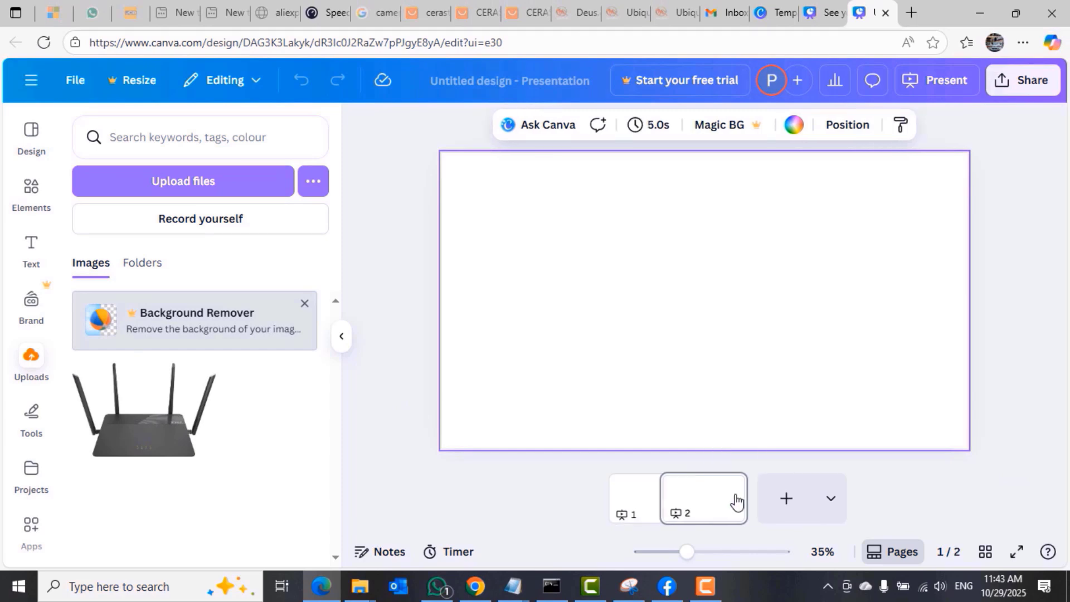
left_click(778, 500)
left_click(839, 500)
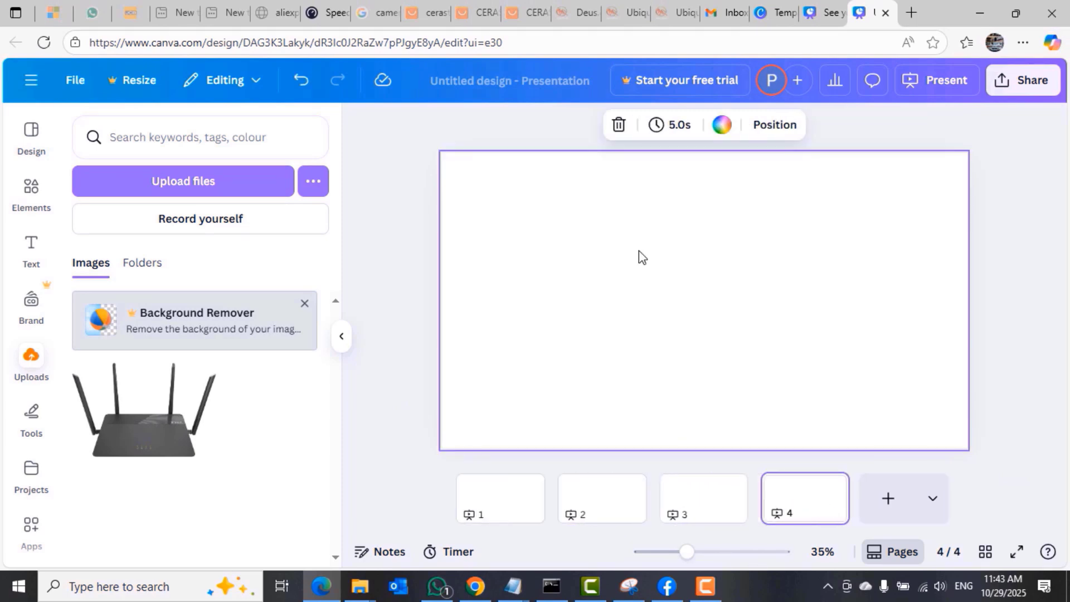
Step: Go through blank pages 1 to 4 and view the design types available for an added page
left_click(503, 507)
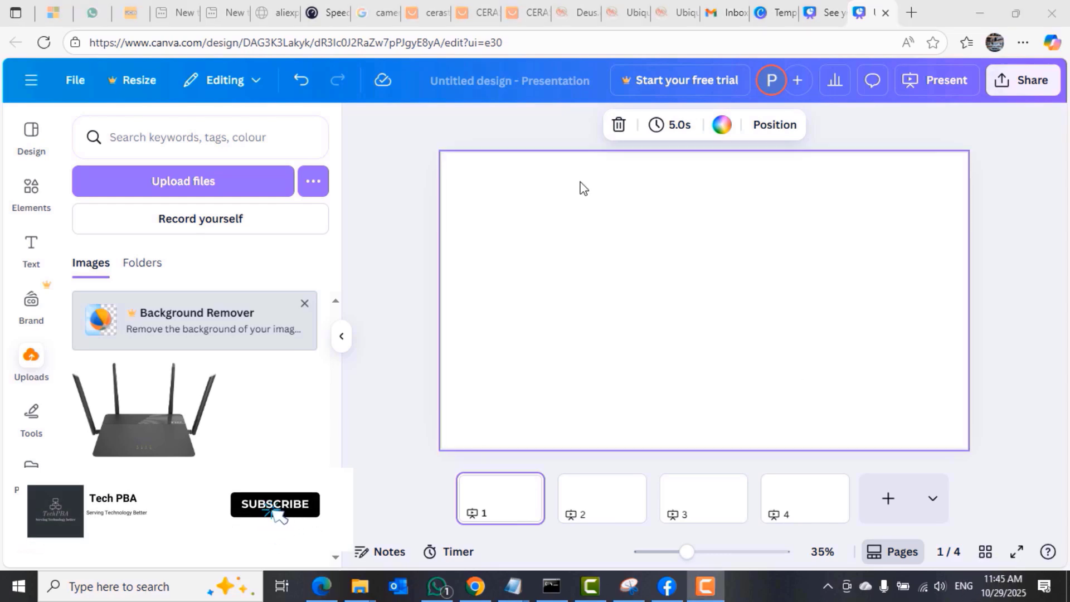
left_click(605, 504)
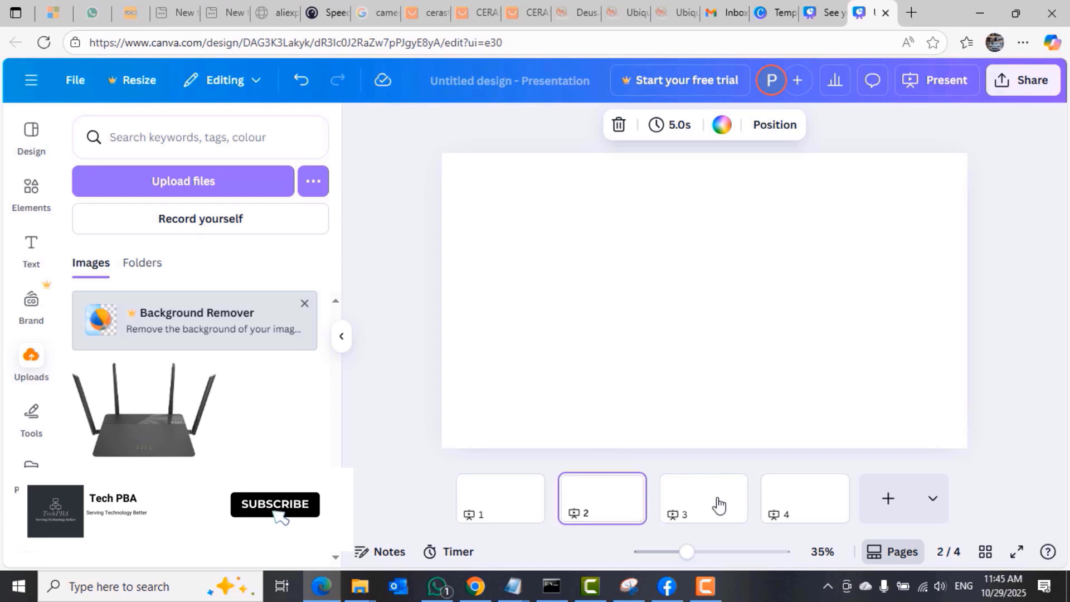
left_click(683, 508)
left_click(802, 507)
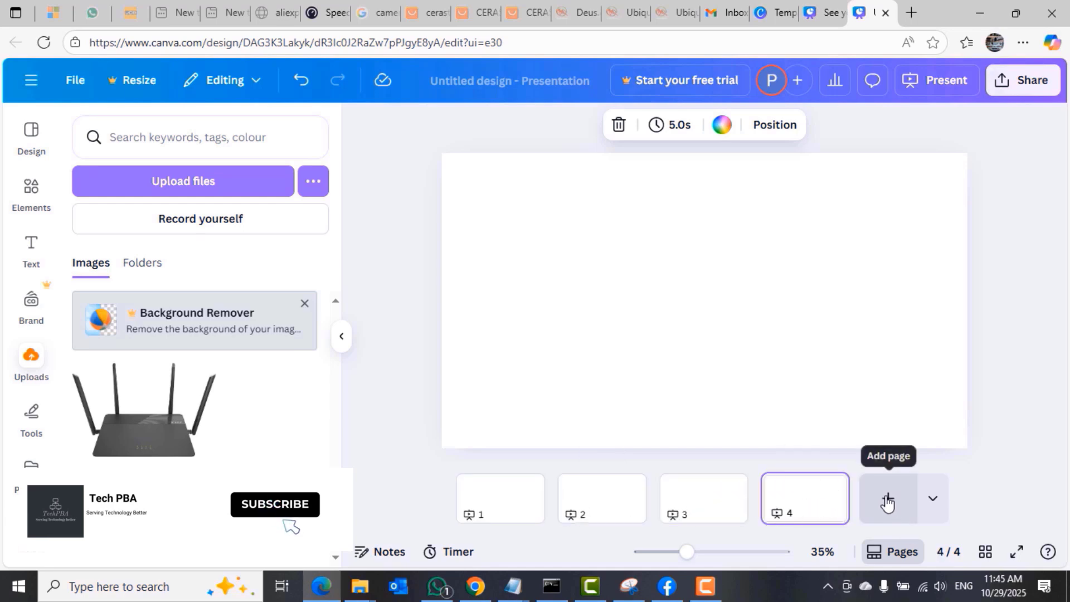
left_click(934, 502)
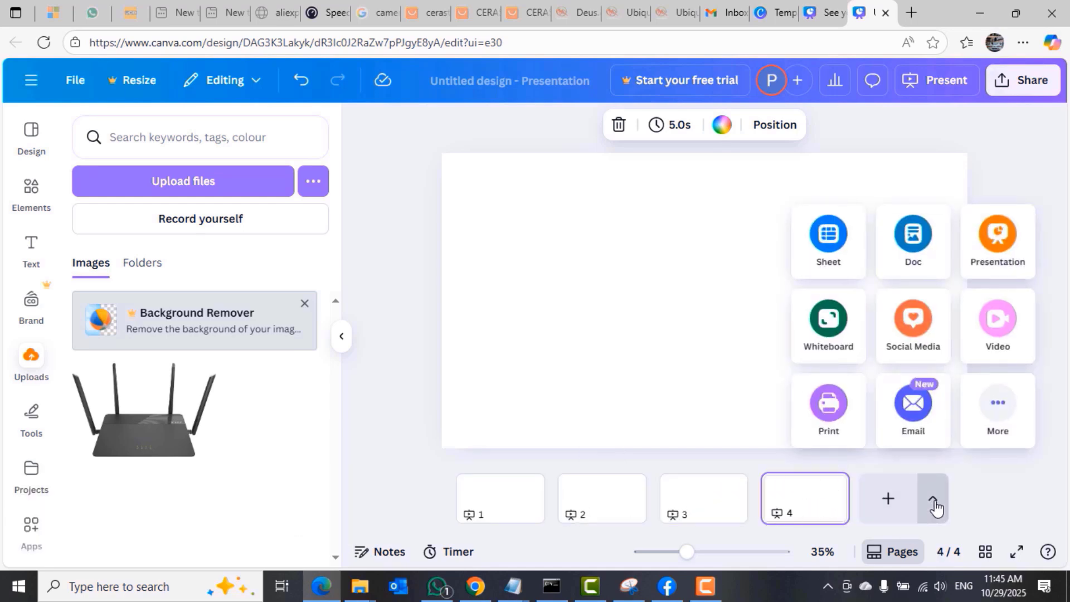
left_click(934, 502)
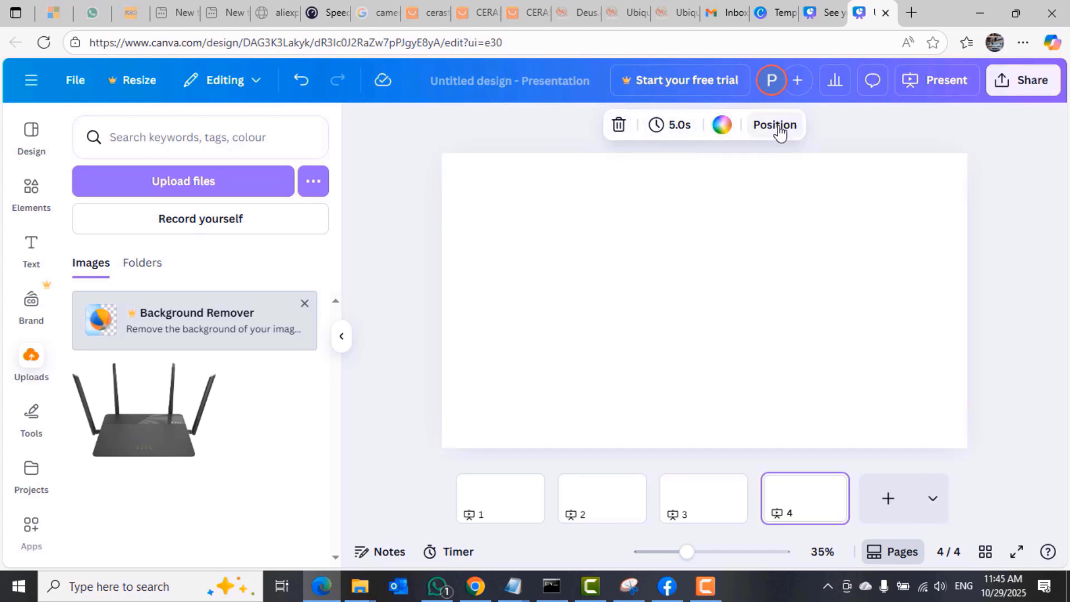
Step: Return to the "See you" presentation, dismiss the Create a design dialog and collapse the main navigation
left_click(825, 12)
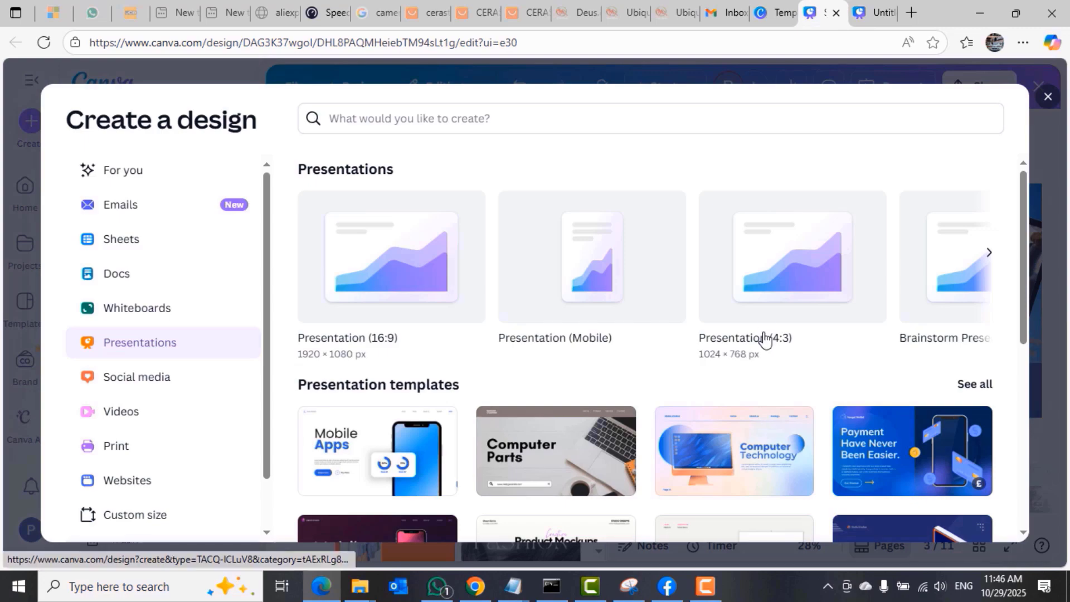
left_click(1048, 97)
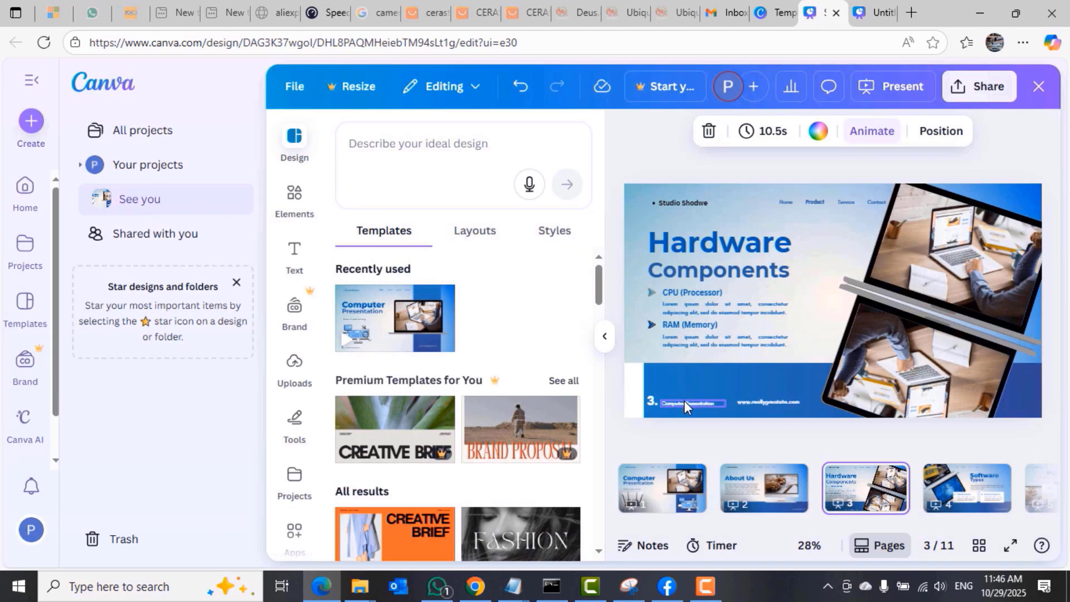
left_click(22, 84)
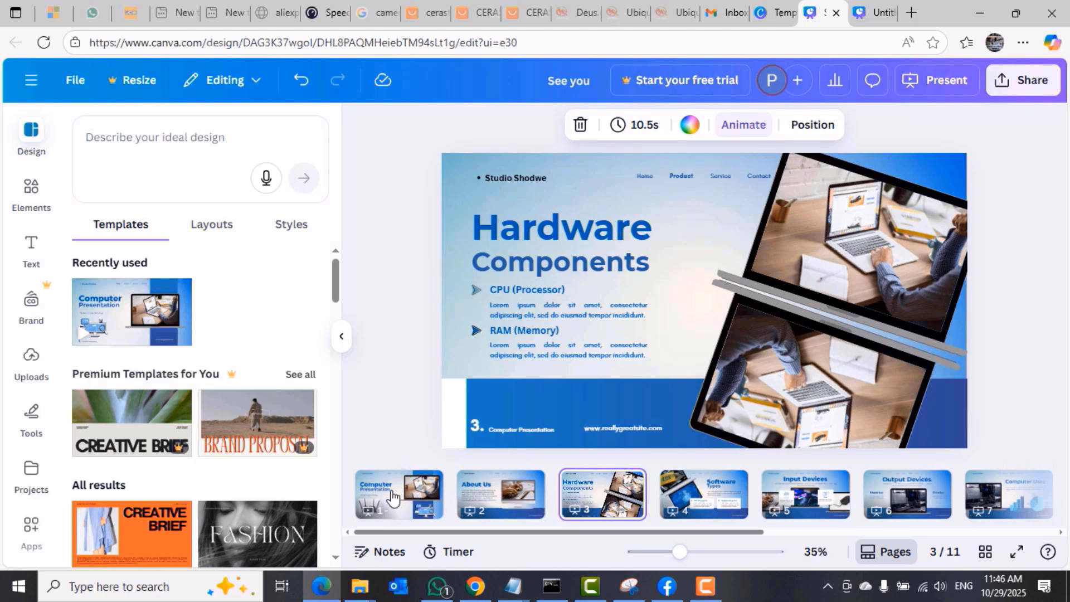
Step: Add a blank page between the Computer Presentation cover and About Us, and delete that page again
mouse_move(450, 488)
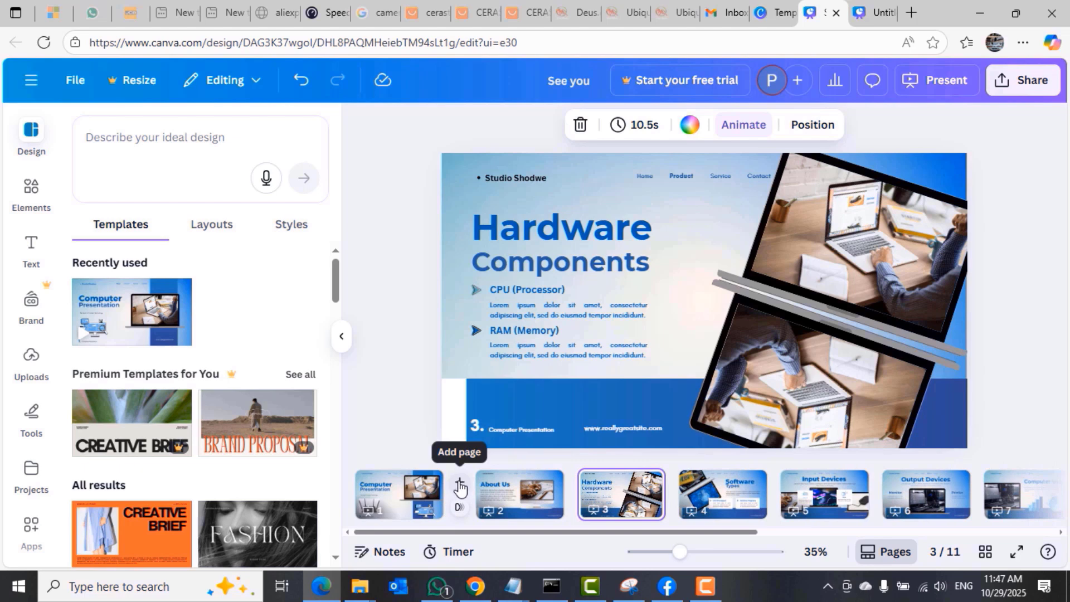
left_click(460, 487)
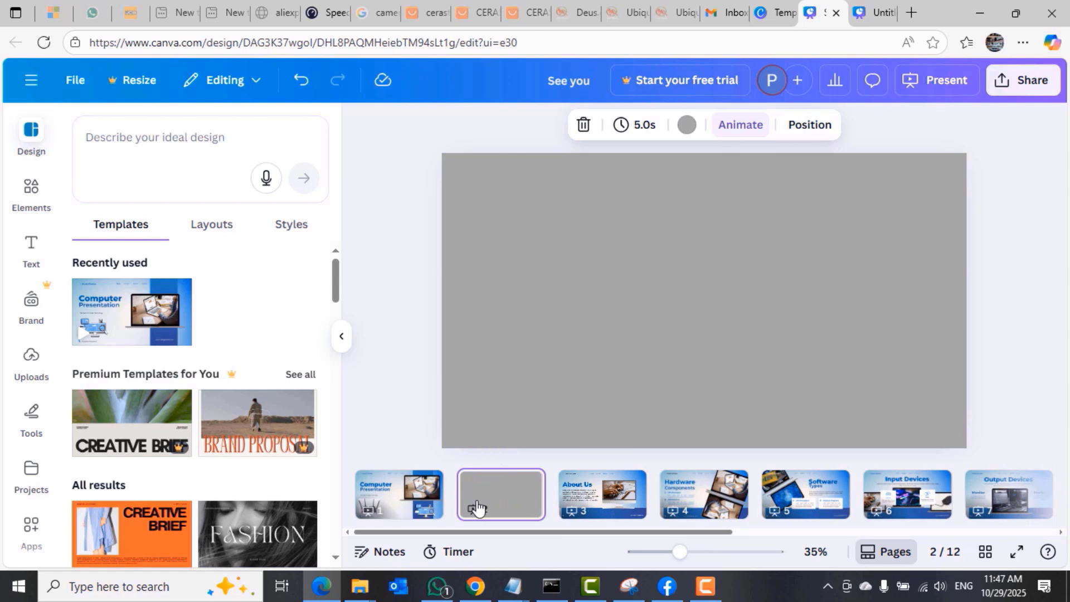
mouse_move(517, 505)
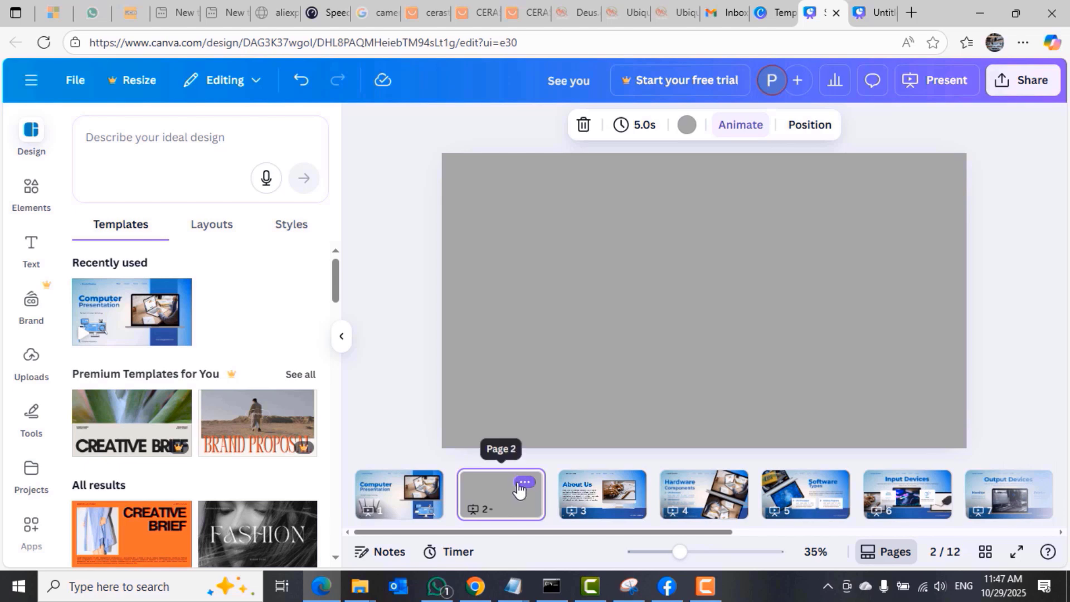
left_click(525, 483)
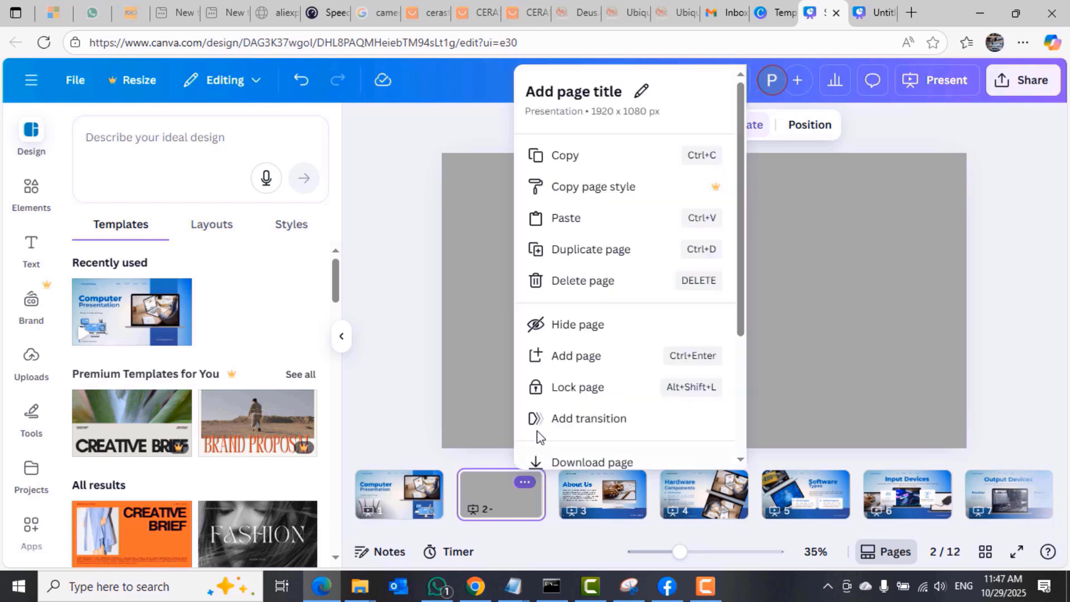
left_click(588, 285)
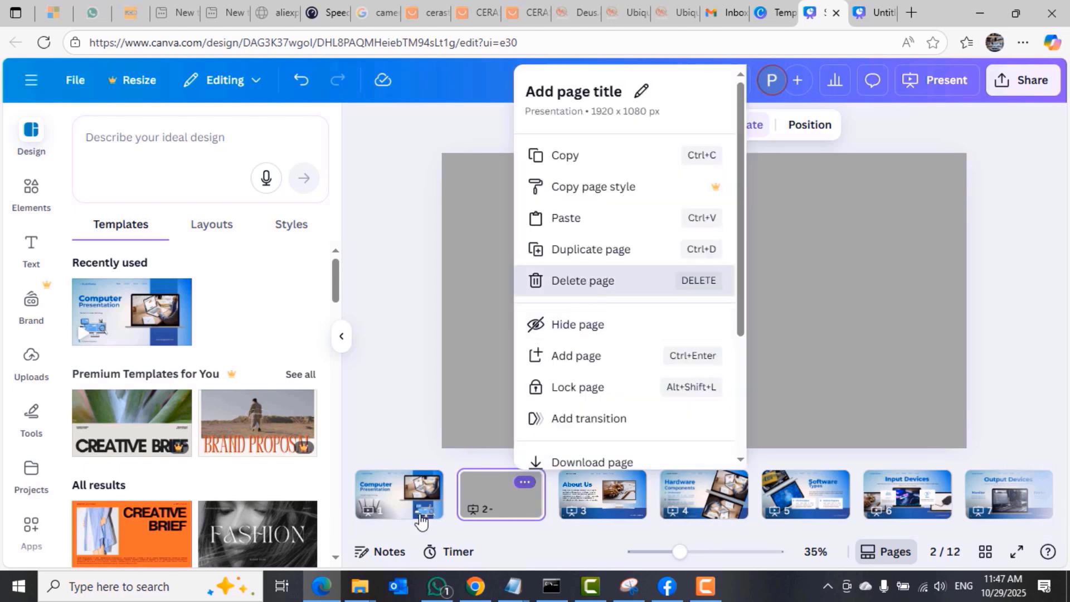
Step: Duplicate the Computer Presentation cover page and add a Dissolve transition between the two copies
right_click(412, 498)
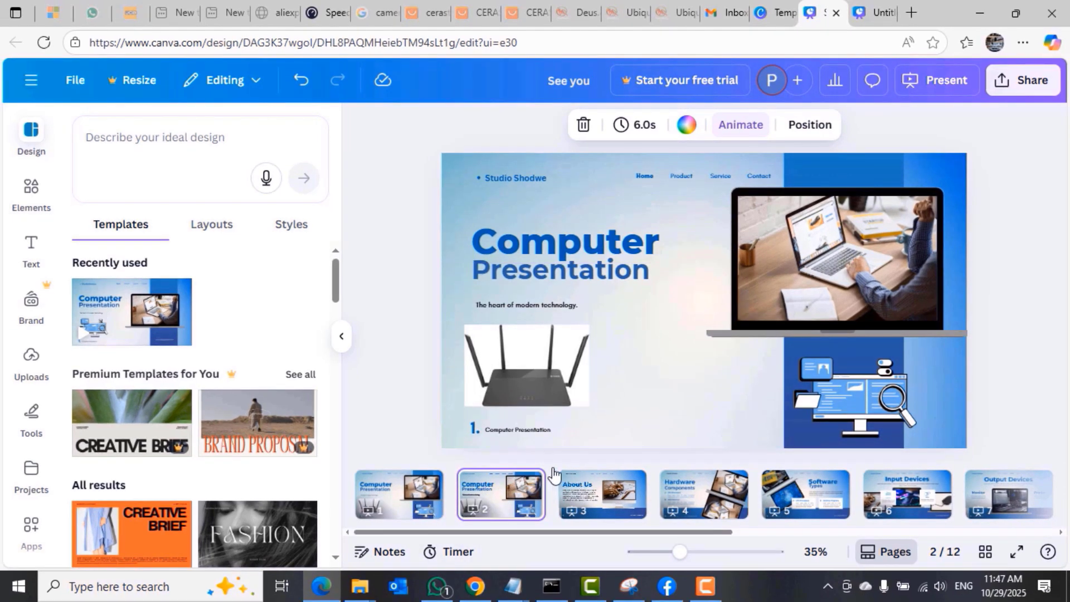
mouse_move(459, 507)
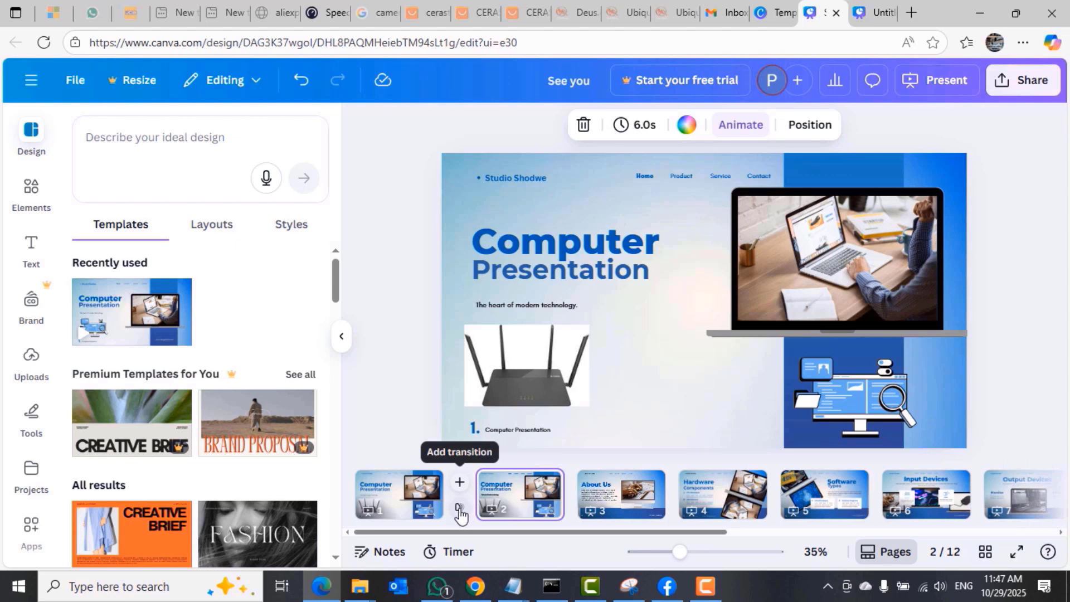
left_click(459, 510)
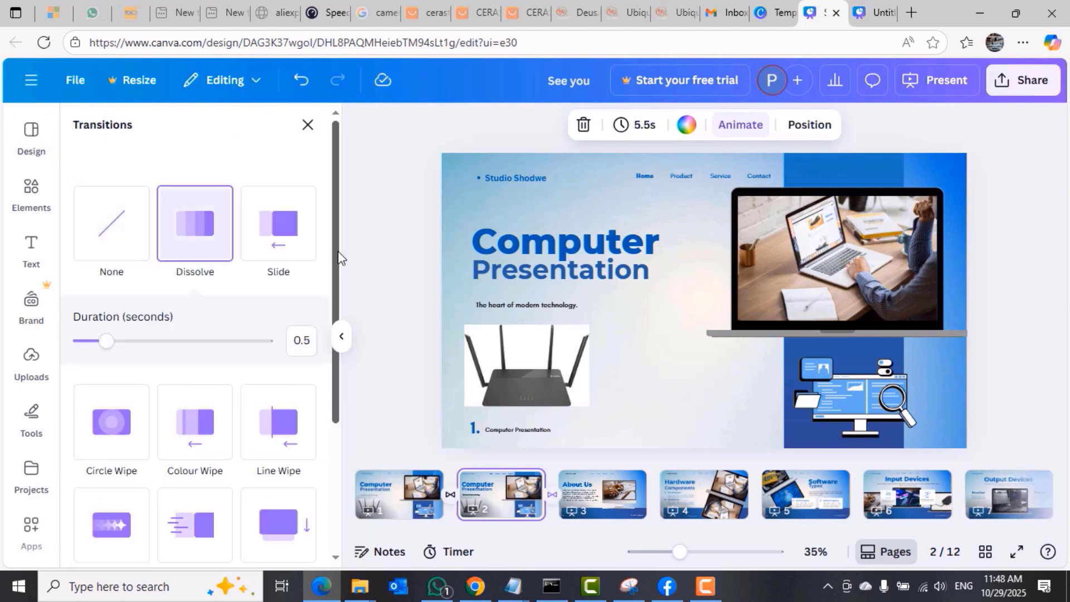
Step: Change the transition between the two cover pages to Slide and apply it between all pages
mouse_move(336, 245)
left_mouse_down()
mouse_move(336, 362)
mouse_move(320, 394)
mouse_move(335, 265)
left_mouse_up()
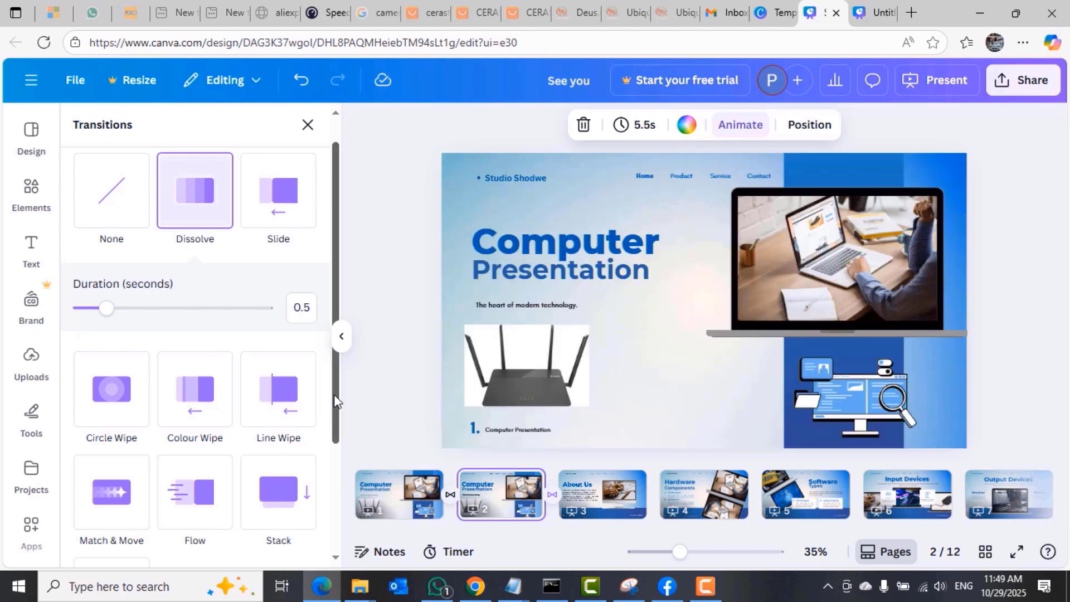
left_click_drag(333, 394, 335, 507)
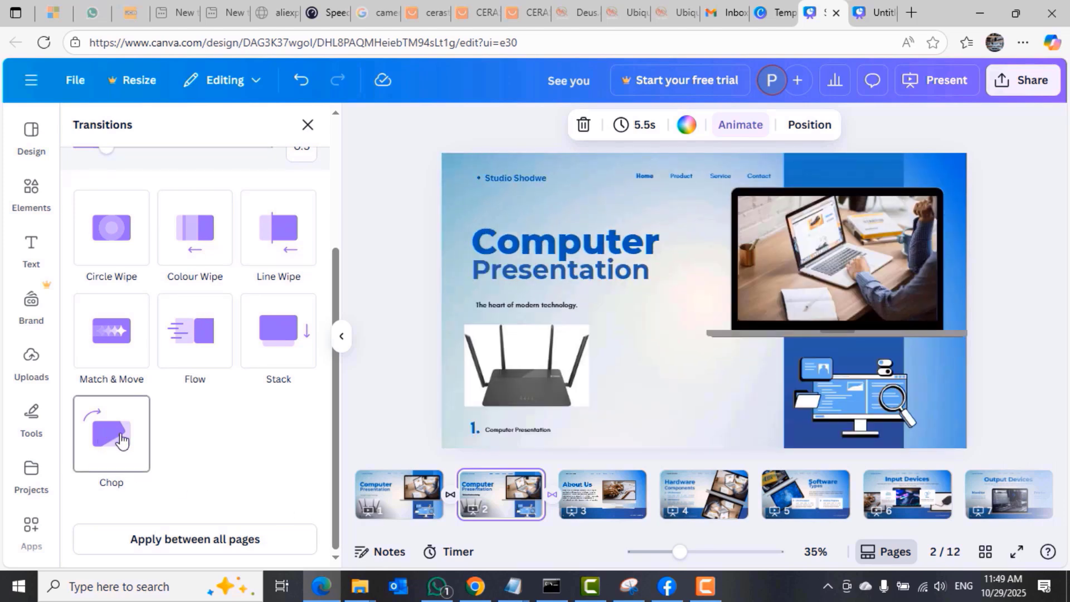
scroll(329, 397, "up", 2)
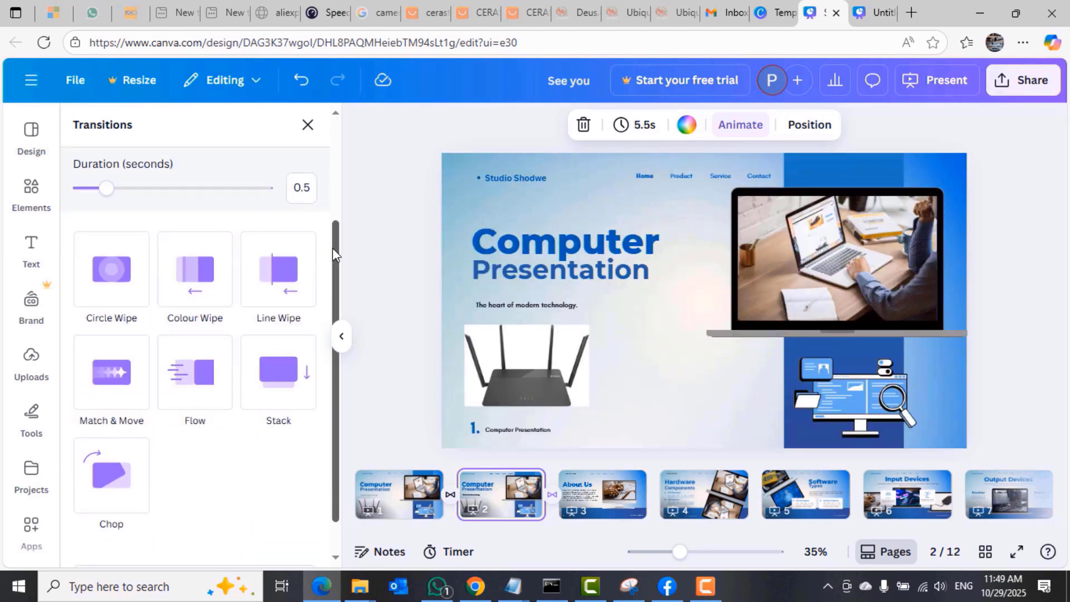
right_click(451, 500)
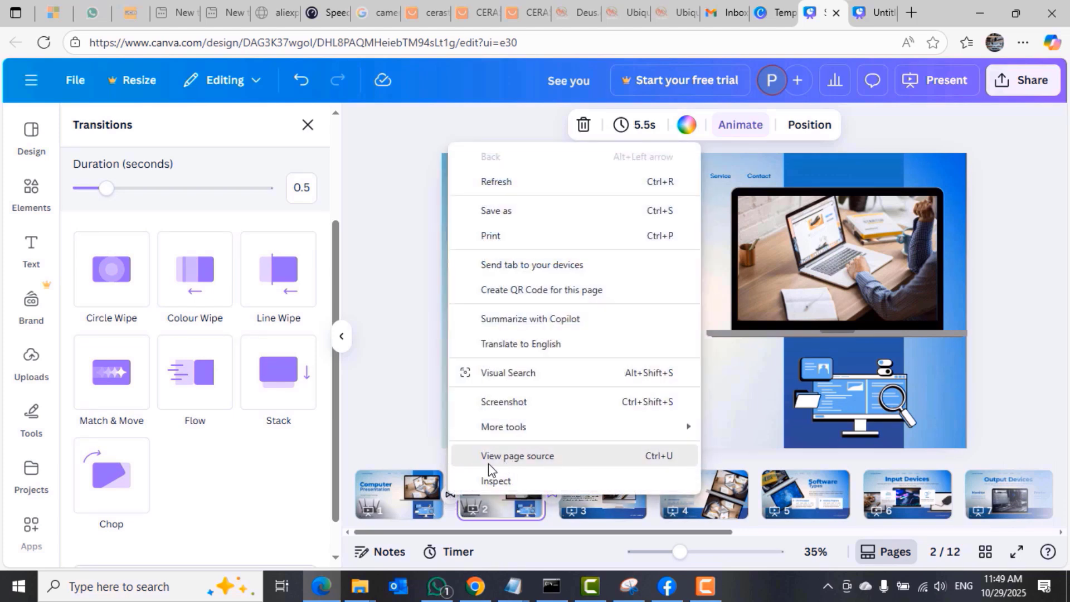
left_click(450, 500)
left_click(450, 500)
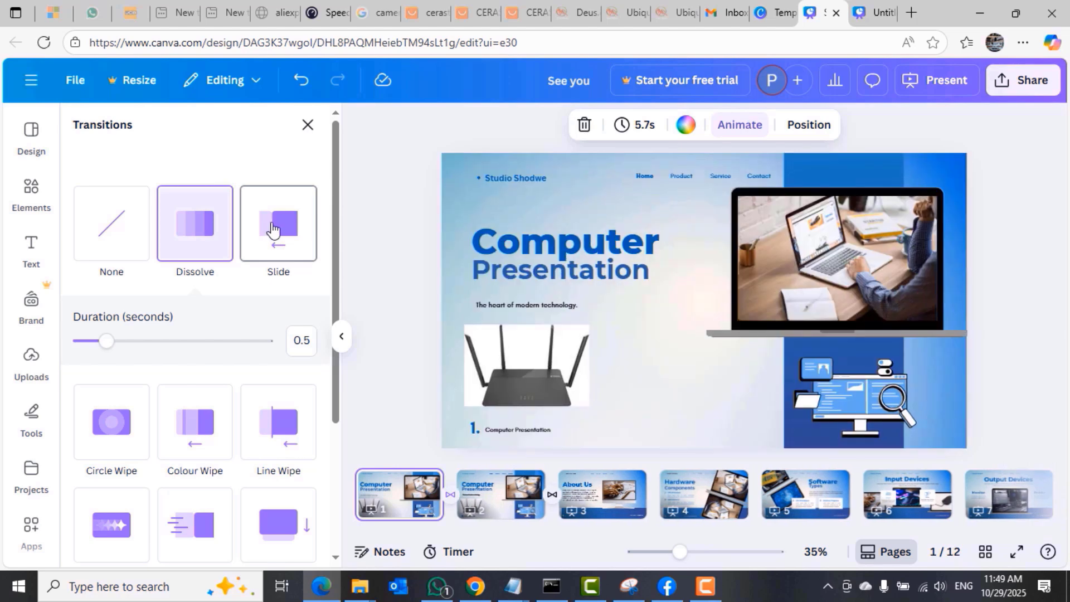
left_click(272, 228)
left_click_drag(337, 263, 334, 427)
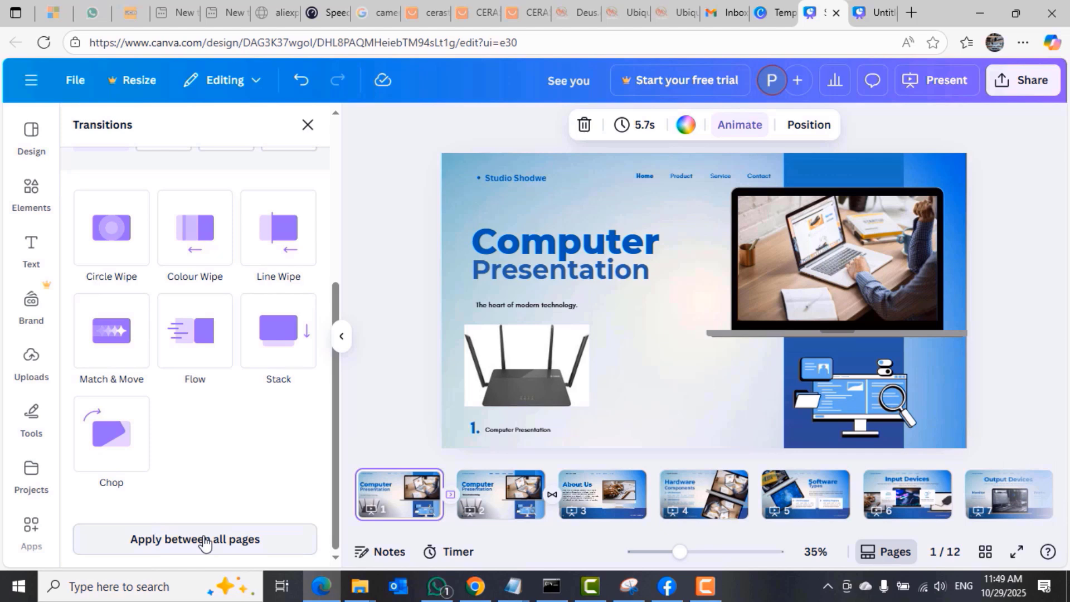
left_click(205, 541)
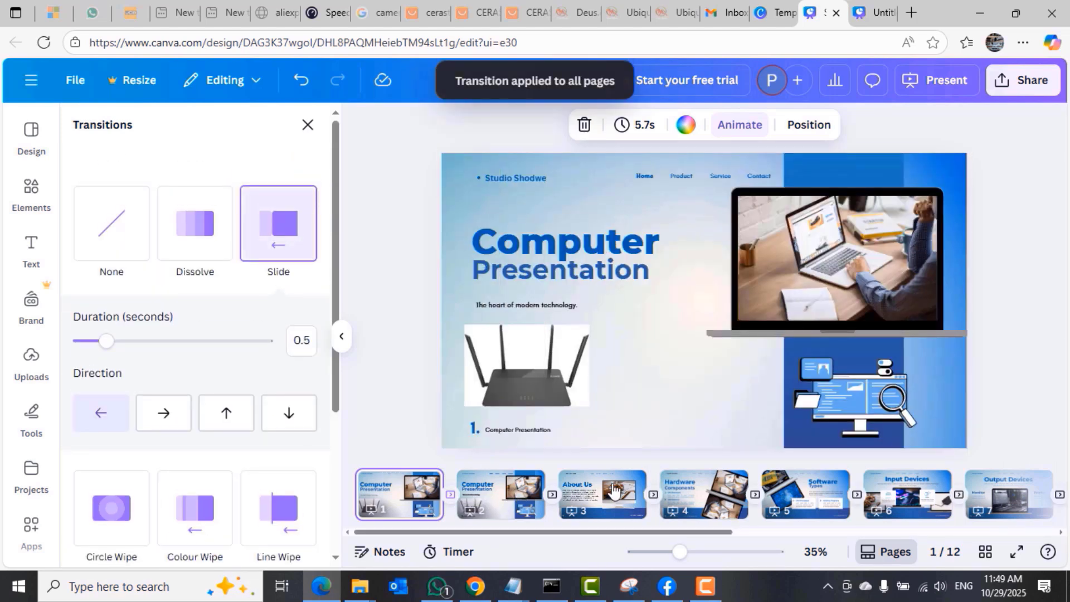
Step: Change the transition between the About Us and Hardware Components pages to Chop
left_click_drag(503, 533, 566, 534)
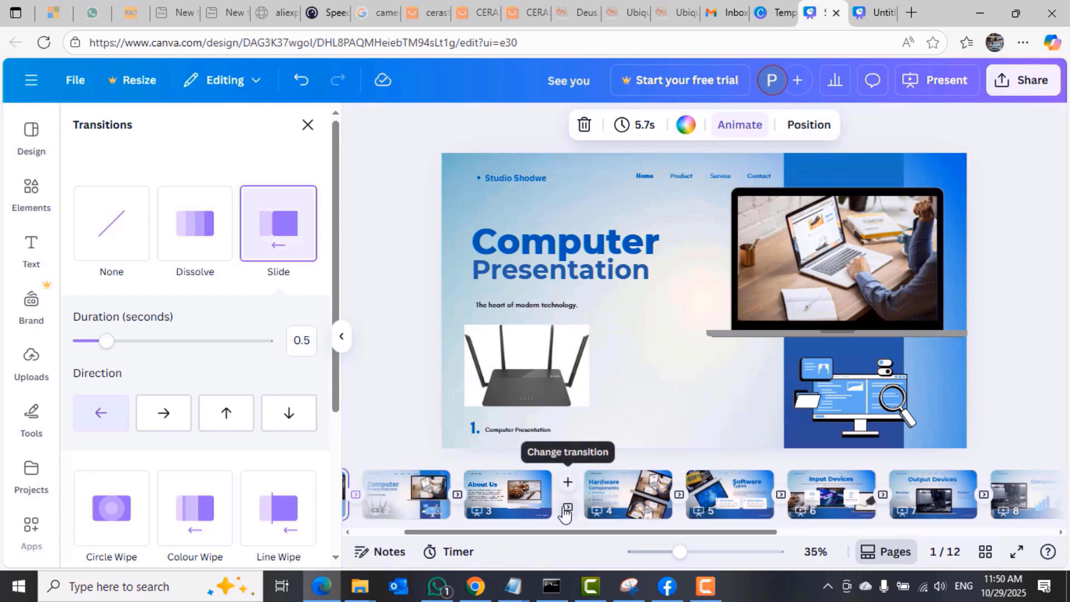
left_click(567, 511)
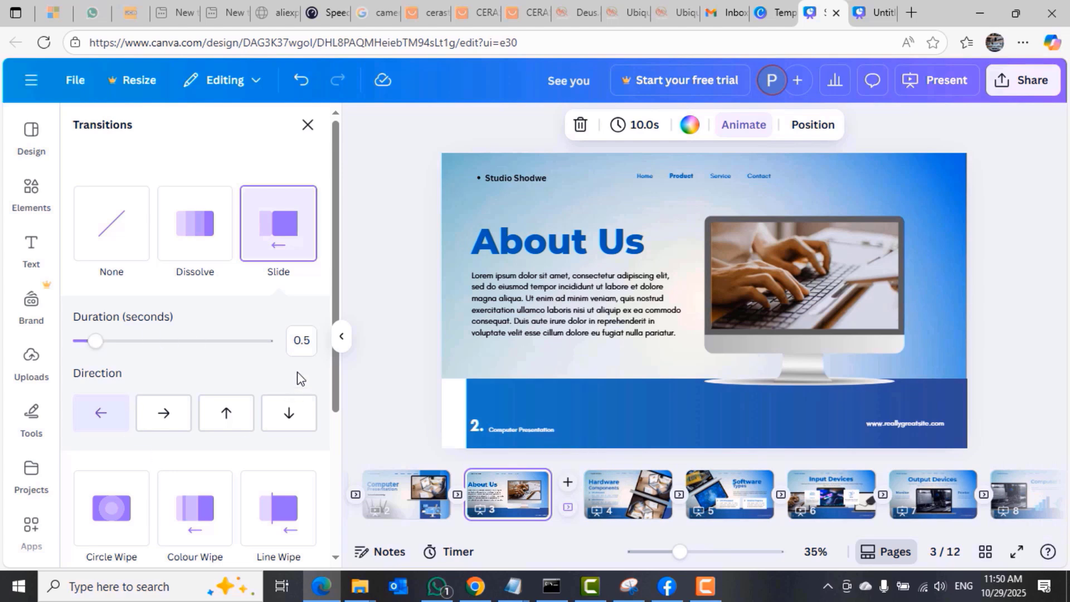
left_click_drag(336, 370, 349, 509)
left_click(132, 517)
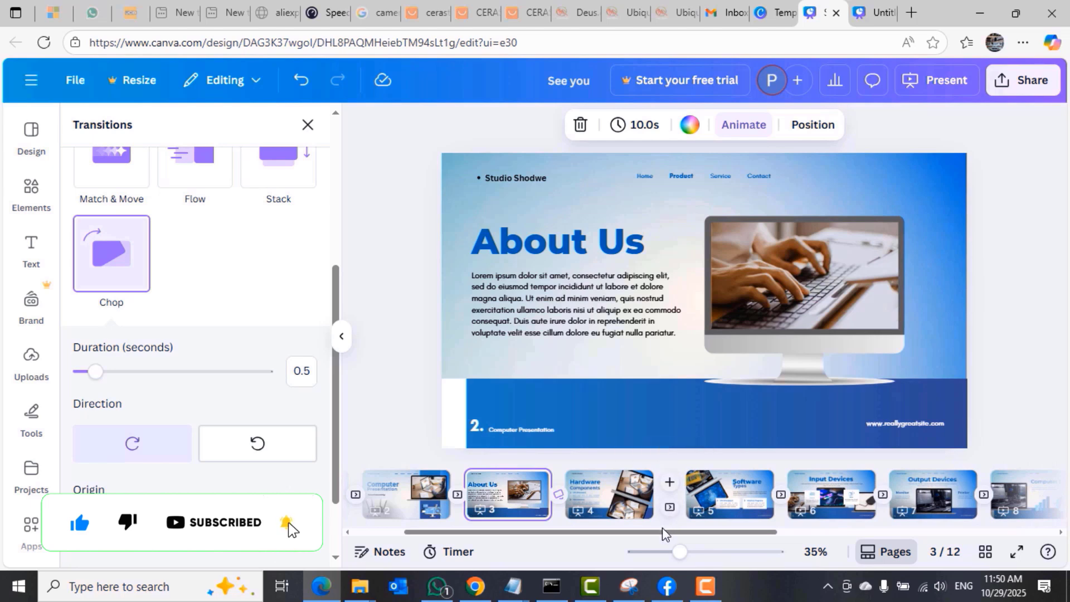
Step: Change the transition between the Future Trends and Thank You pages to Match & Move
left_click_drag(665, 532, 948, 524)
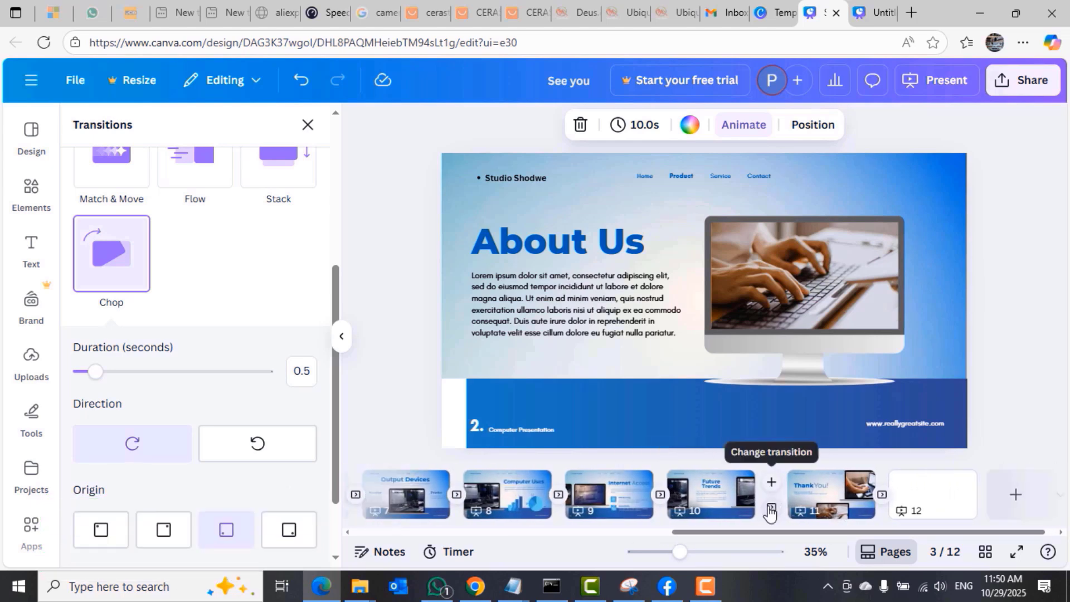
left_click(771, 511)
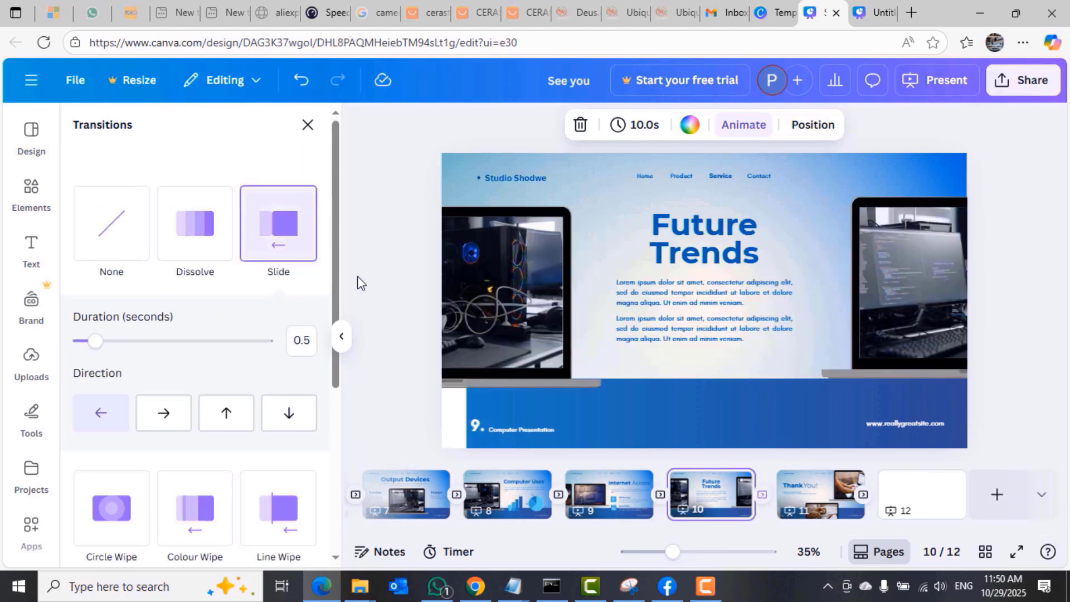
left_click_drag(337, 296, 335, 425)
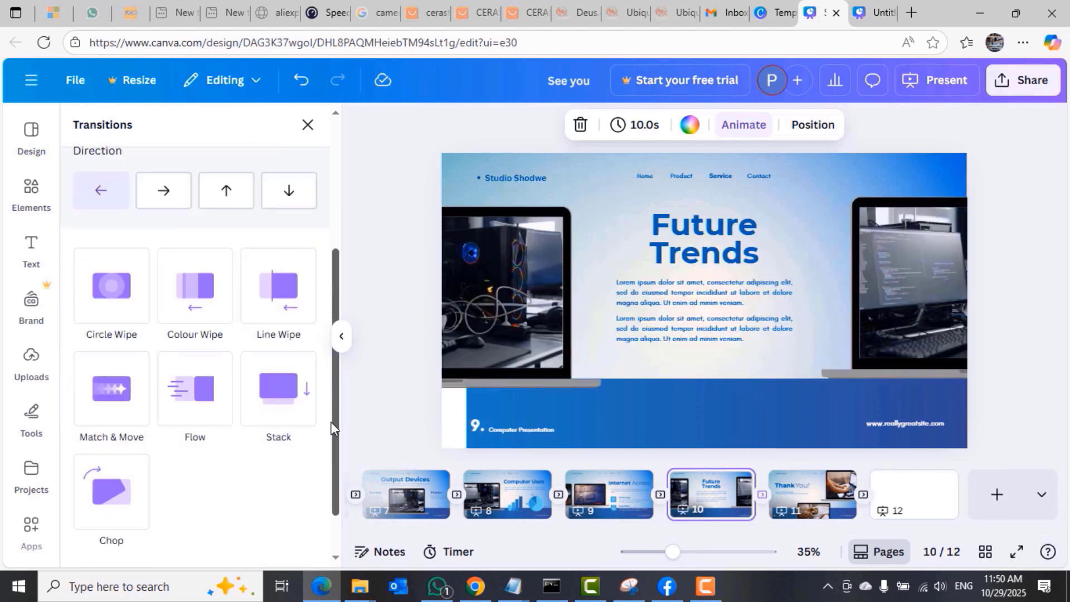
left_click(112, 384)
left_click(188, 380)
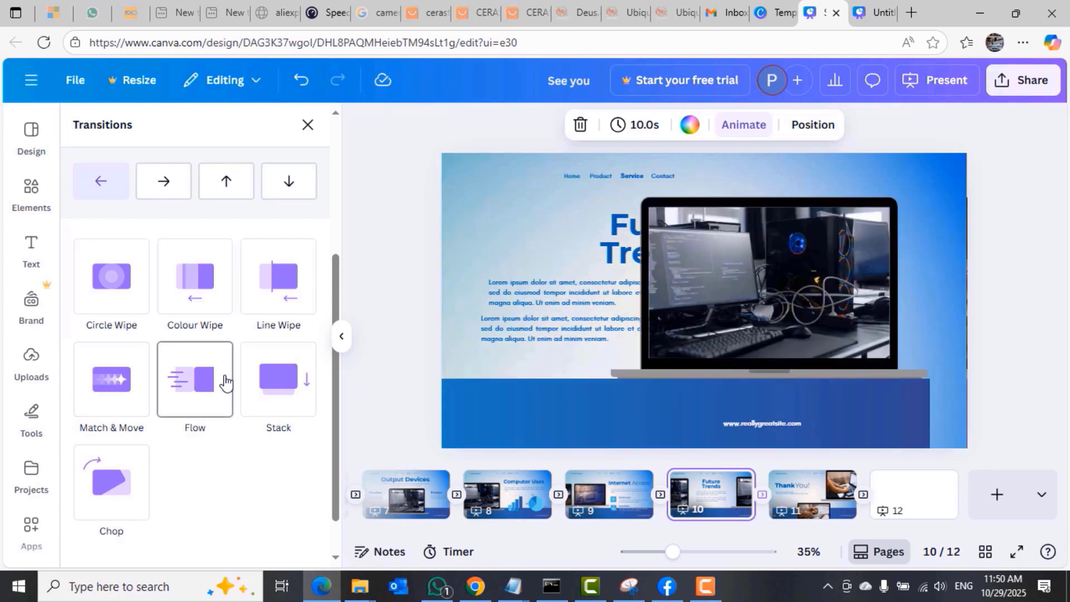
left_click(108, 382)
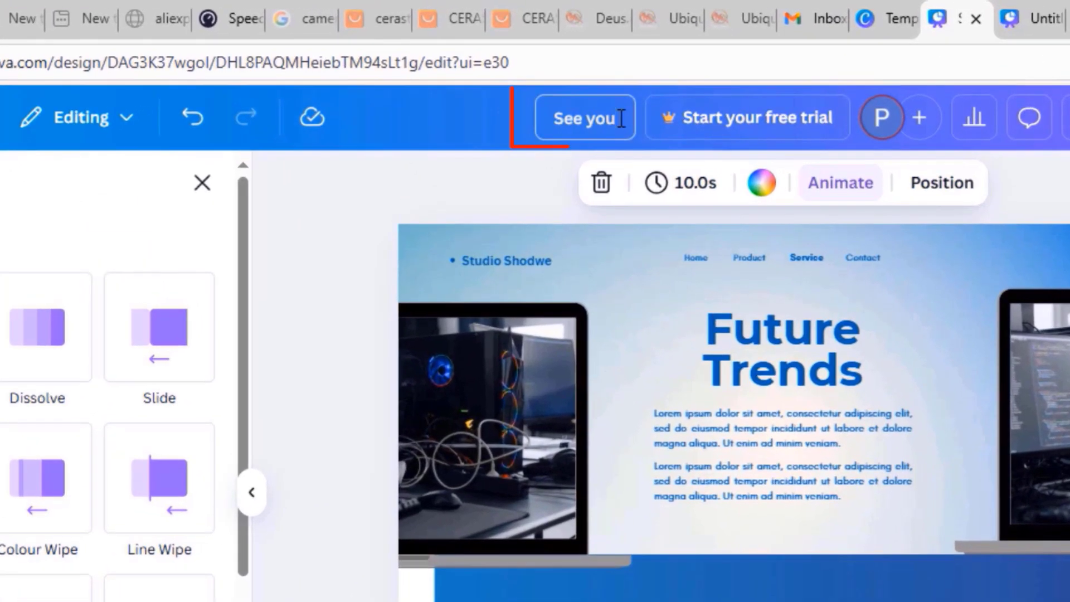
Step: Rename the presentation from its current title to "SlideShow with Canva"
left_click(621, 120)
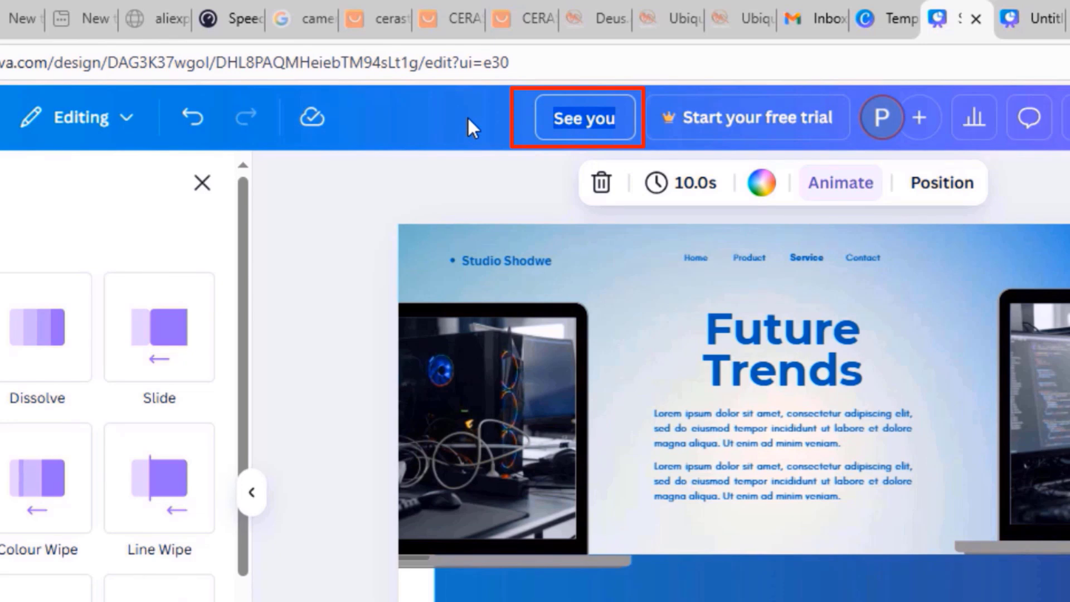
type("Slide")
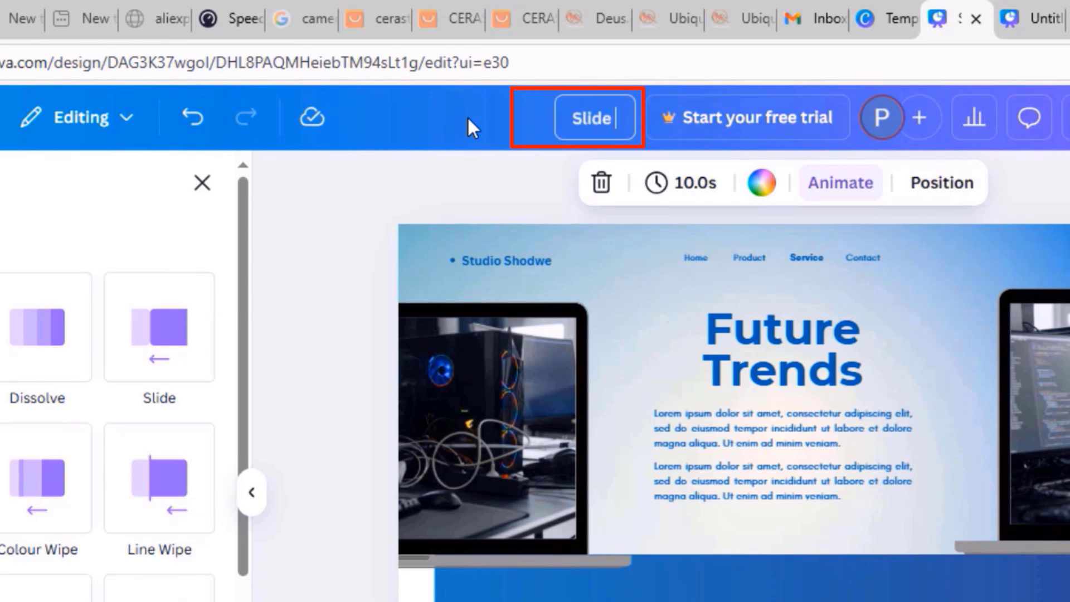
type("Show with Ca")
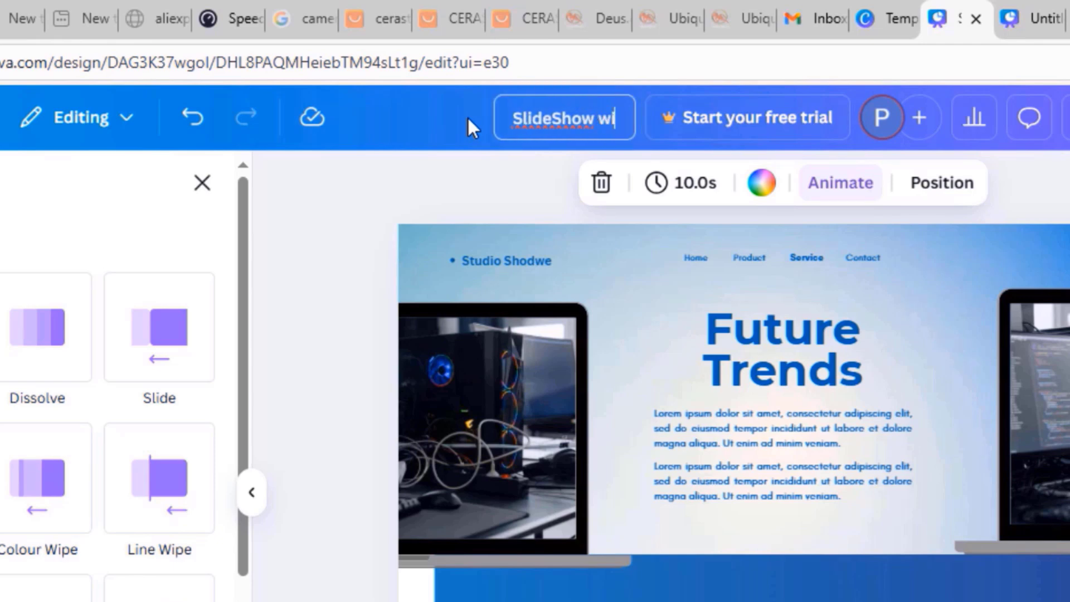
type("nva")
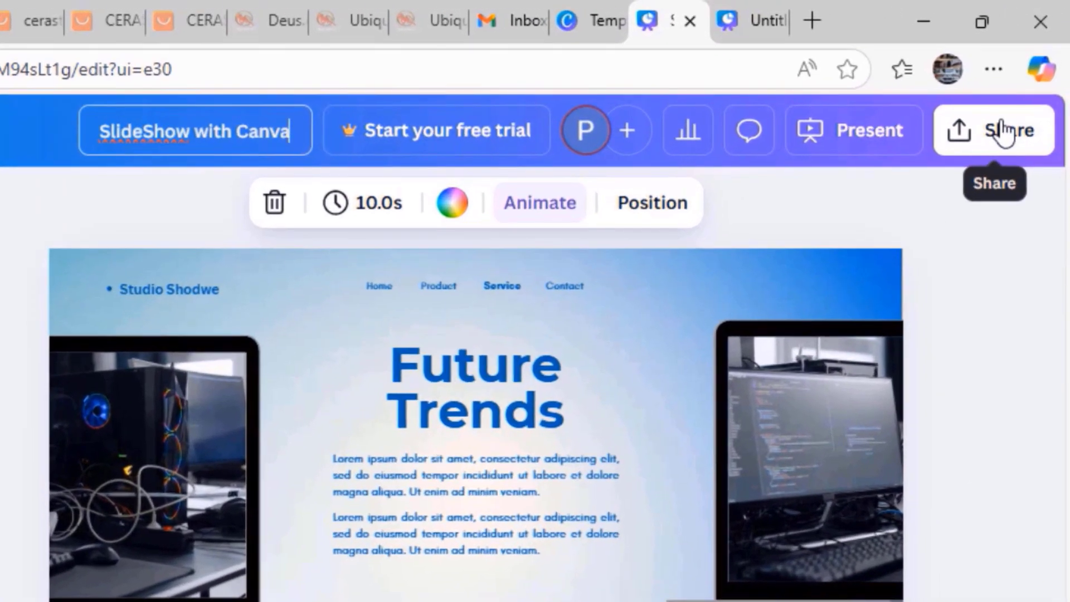
Step: Download pages 1–12 of the presentation as an MP4 Video at 1080p (HD) quality
left_click(1004, 131)
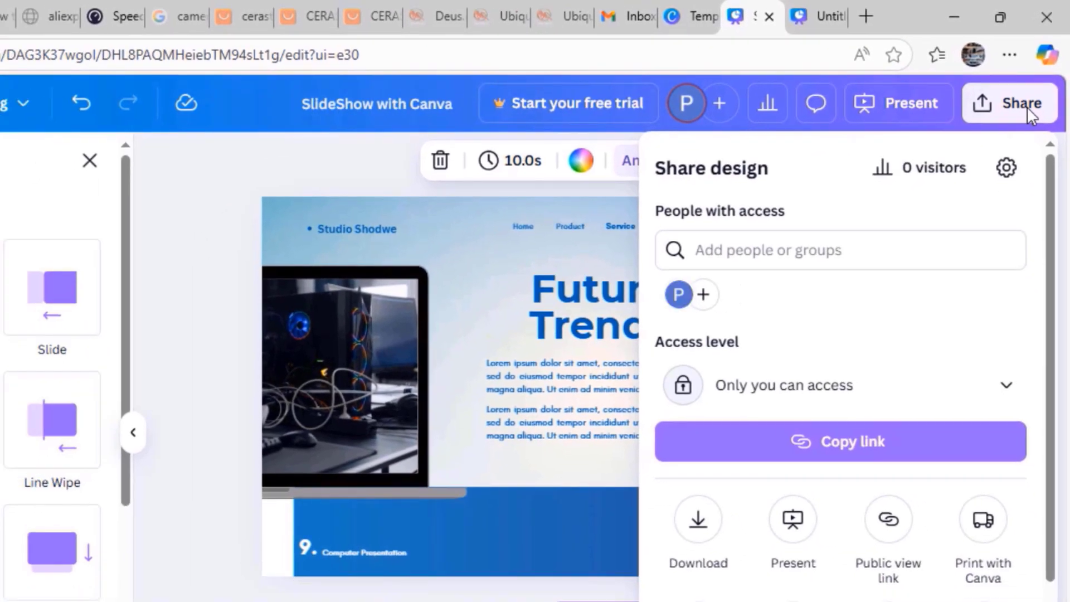
left_click(698, 533)
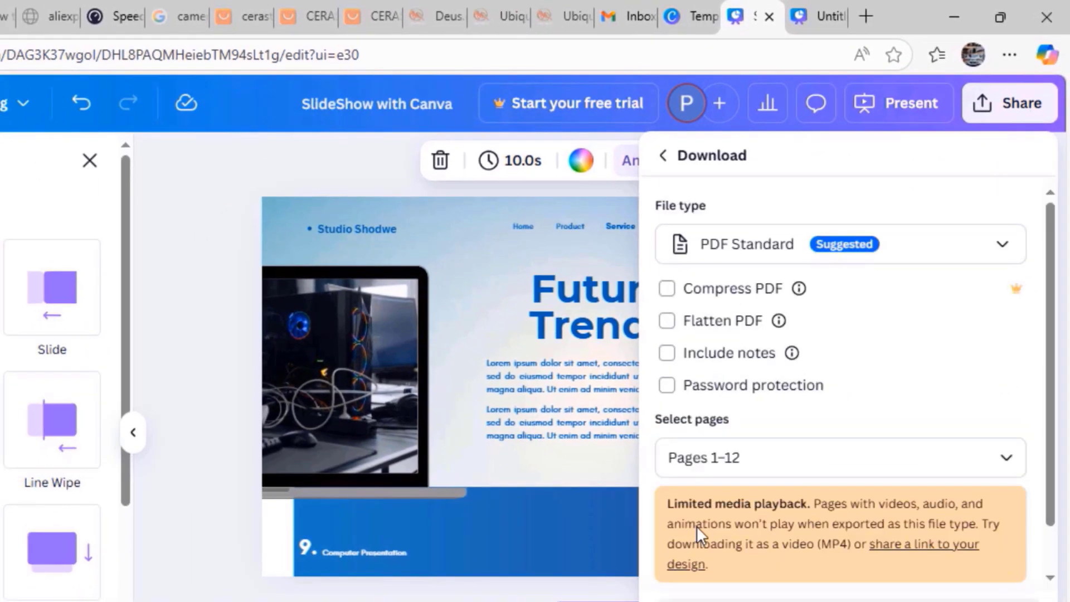
left_click(1005, 250)
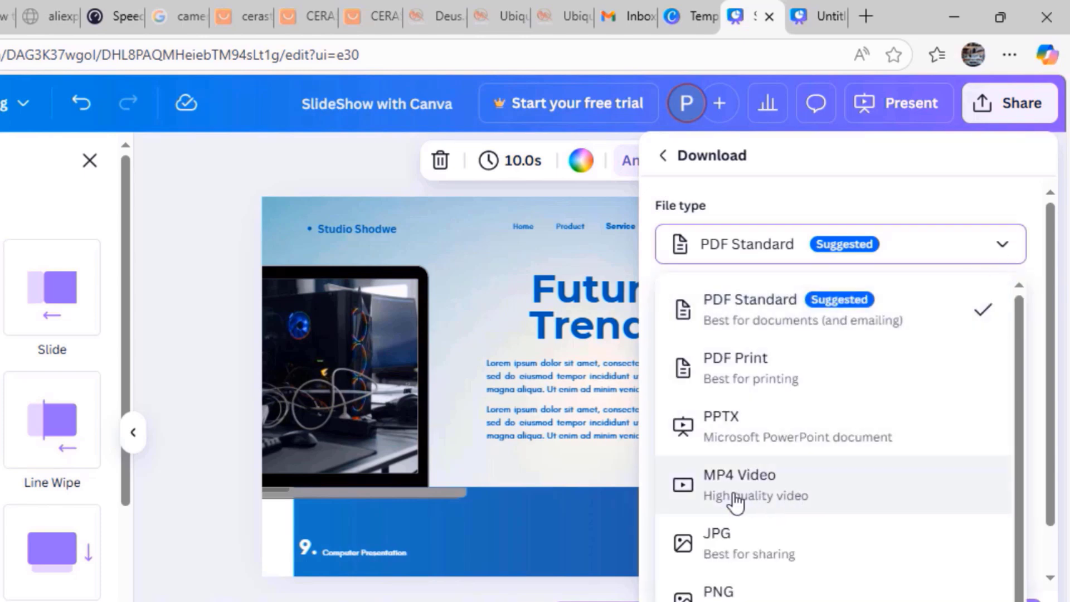
left_click(784, 494)
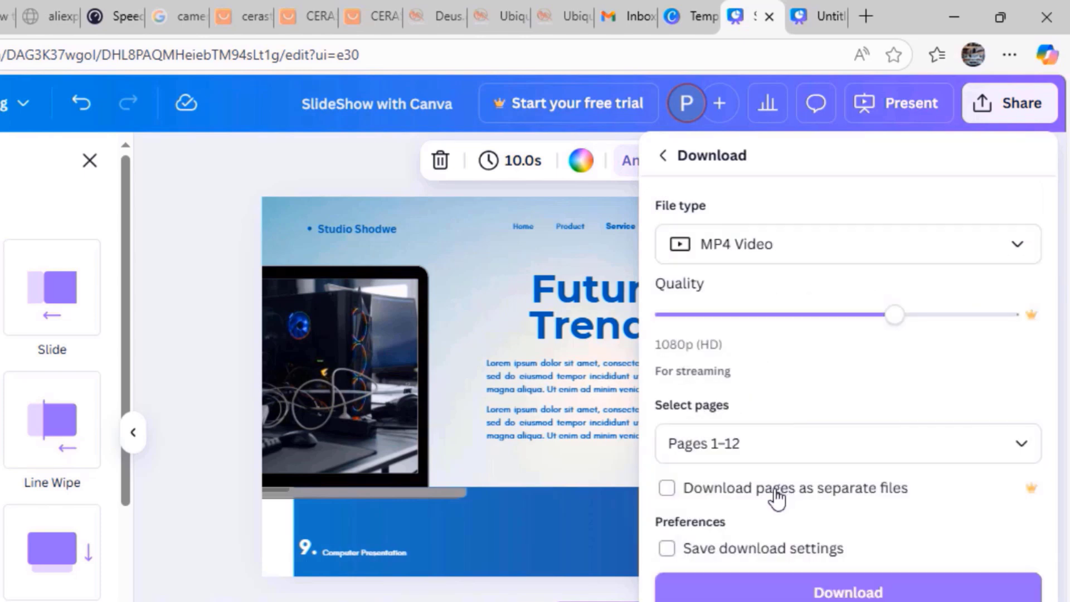
left_click(1026, 247)
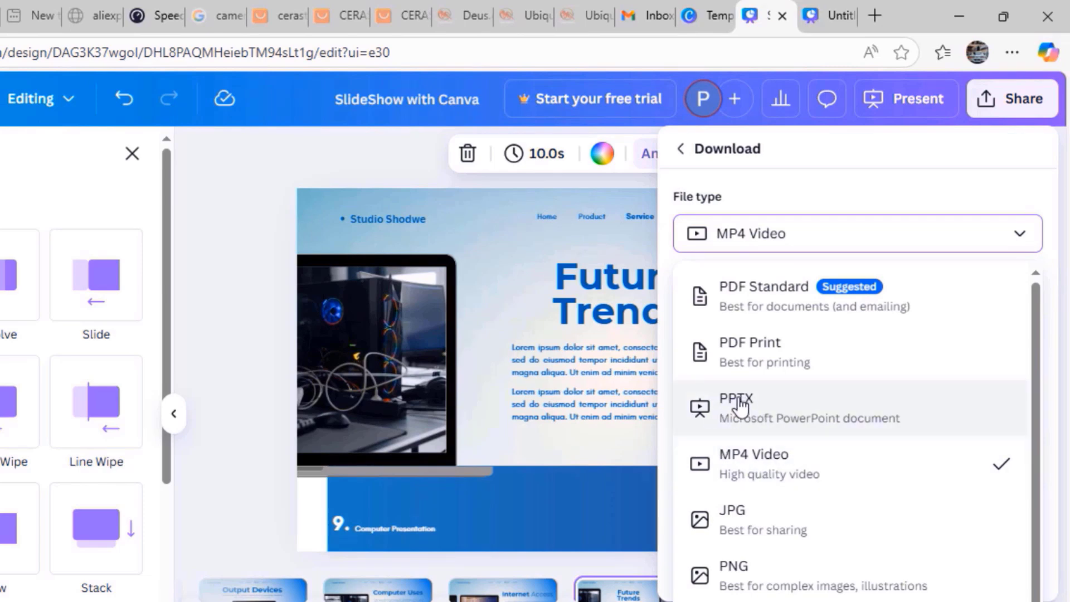
left_click(814, 465)
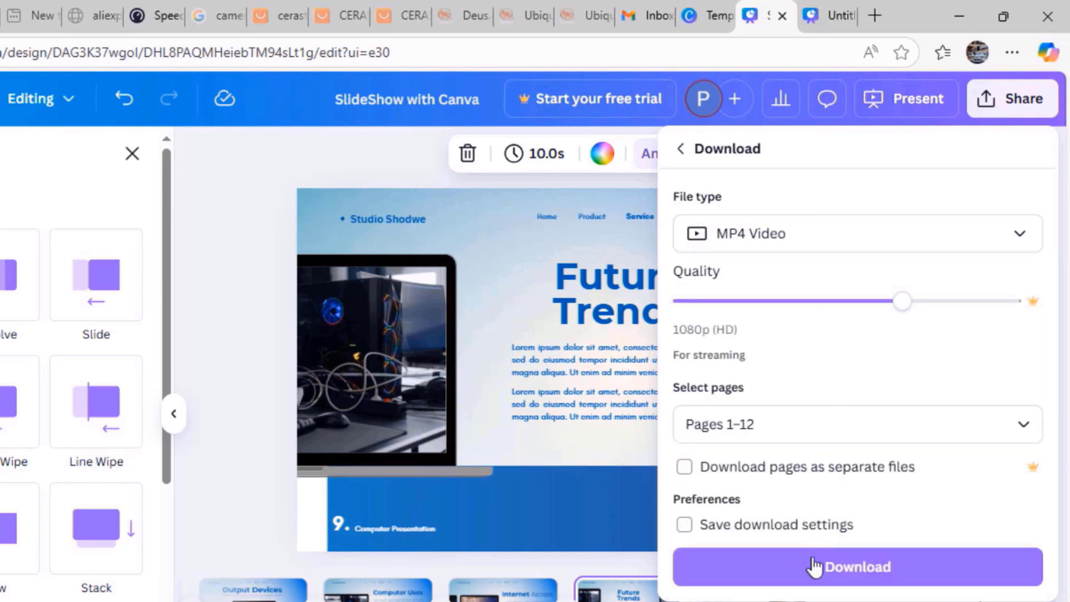
left_click(857, 569)
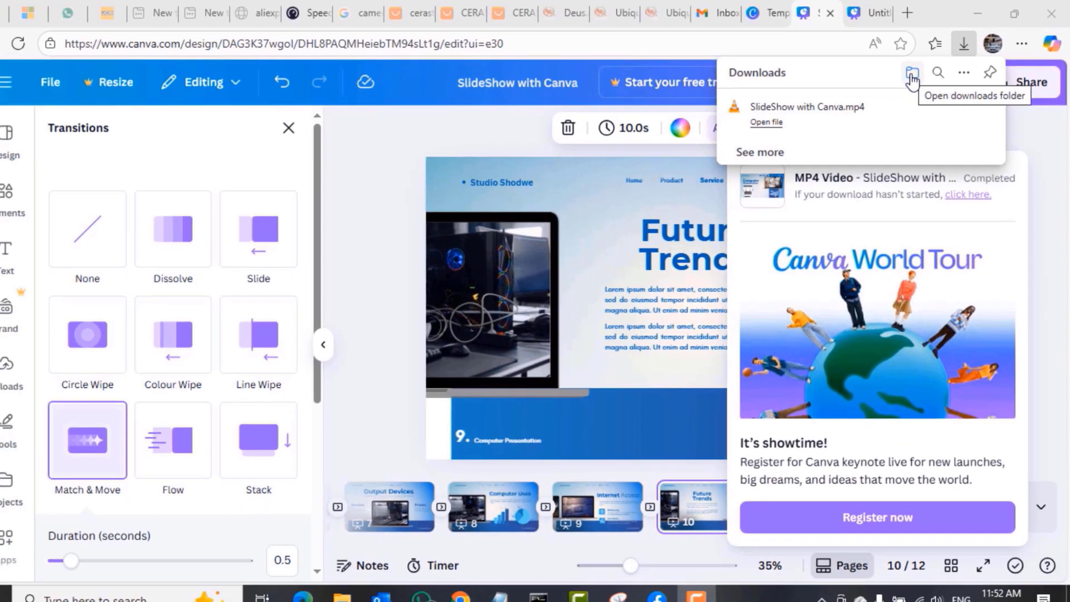
Step: Locate SlideShow with Canva.mp4 in the Downloads folder and review its playback full screen in VLC media player
left_click(880, 88)
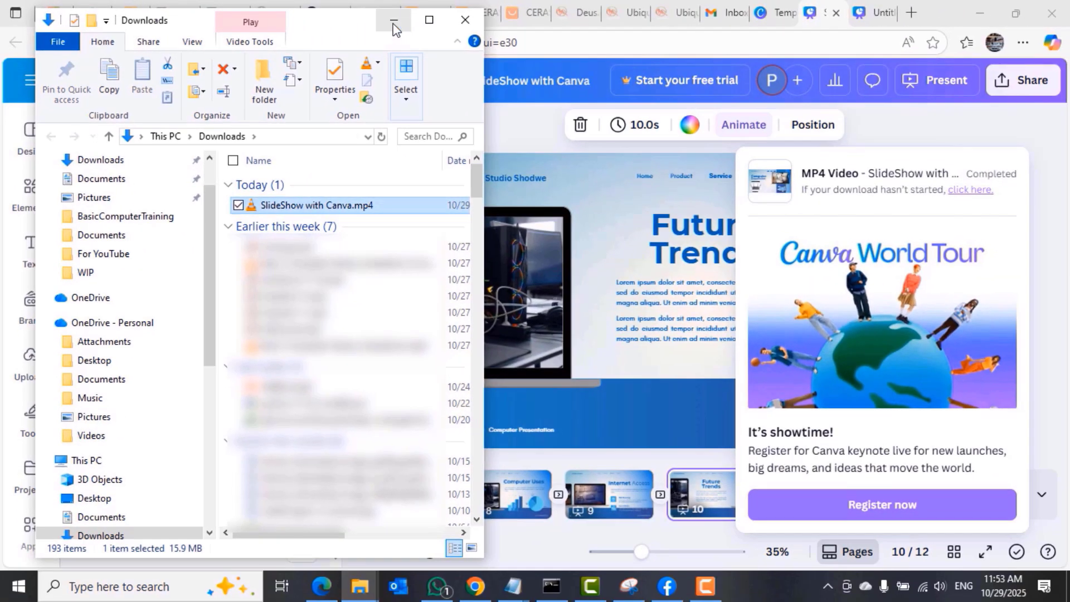
left_click(393, 24)
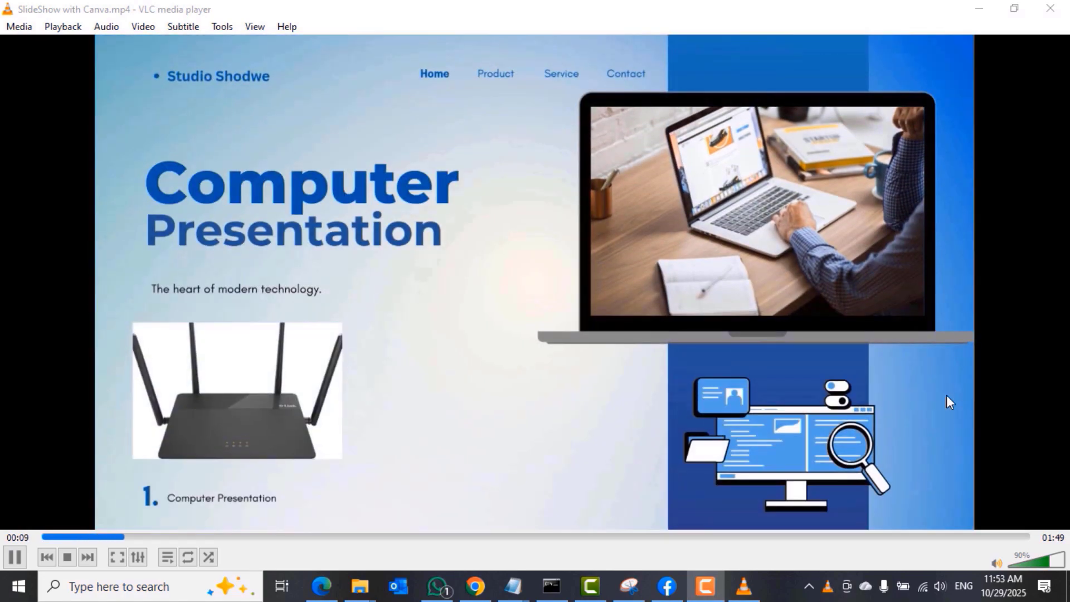
double_click(557, 290)
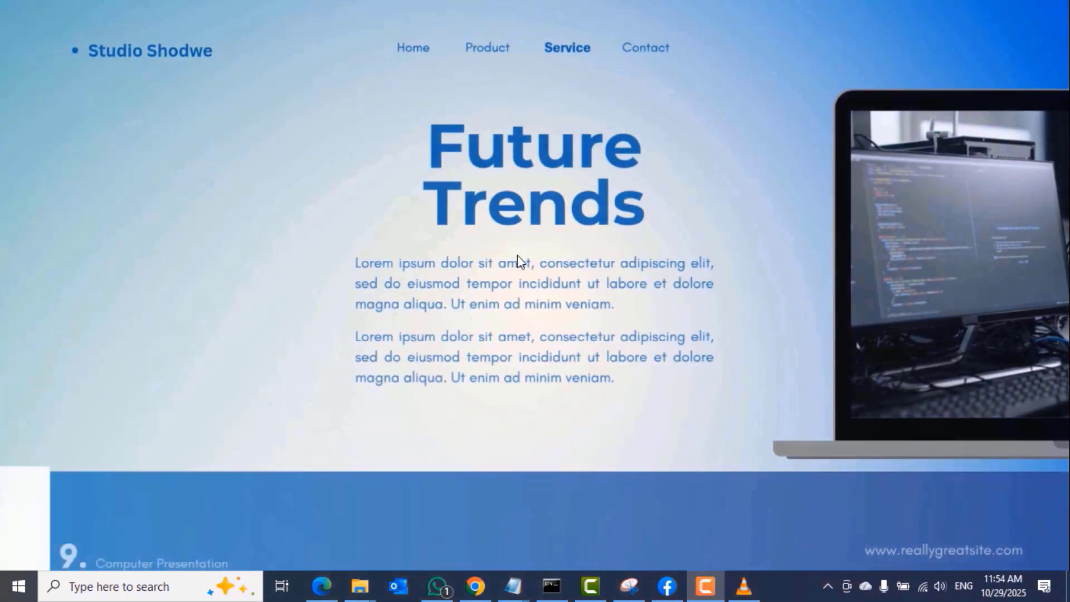
double_click(519, 260)
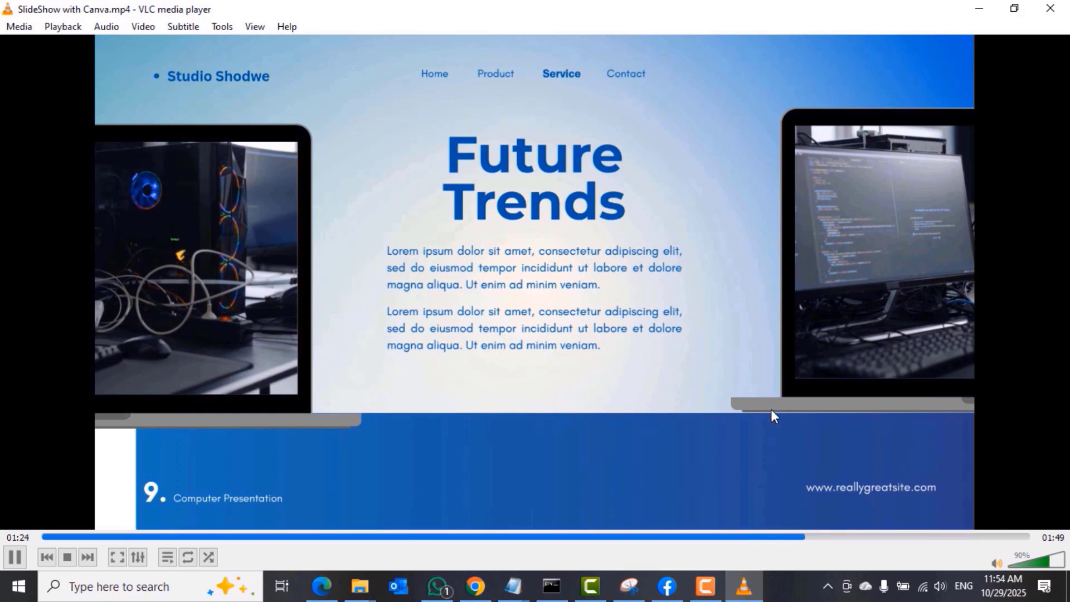